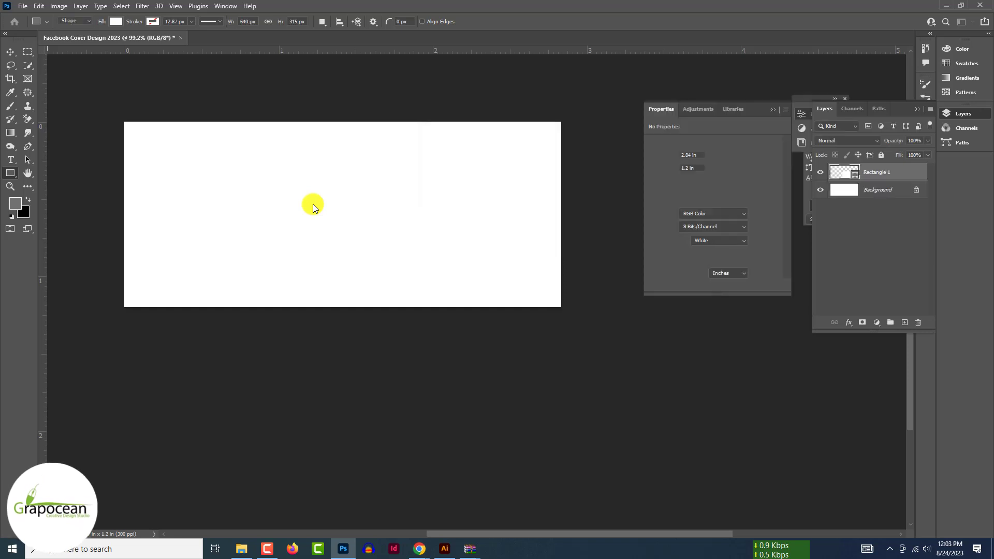
Fill the 640 × 315 px rectangle with lime green and centre it horizontally and vertically on the canvas.
click(116, 22)
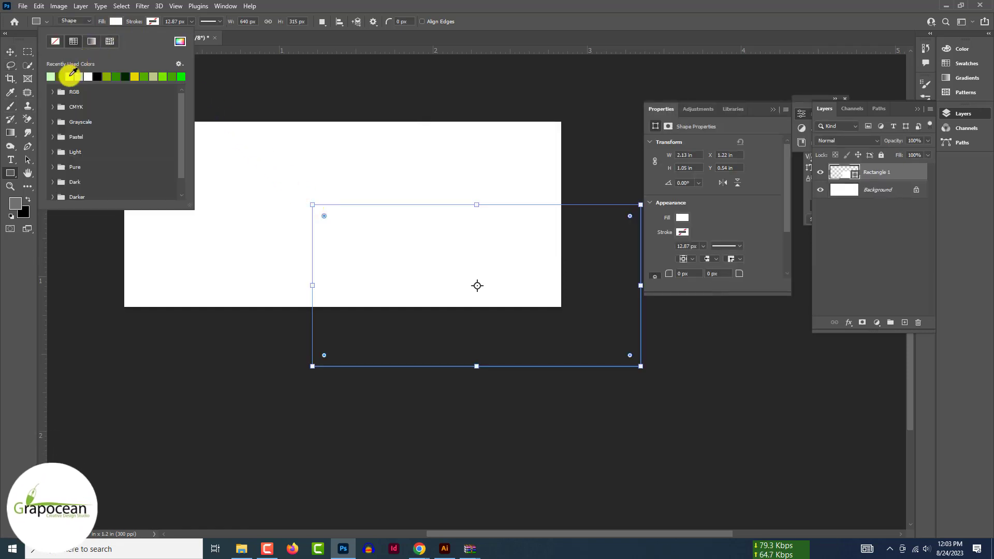
click(67, 72)
click(11, 51)
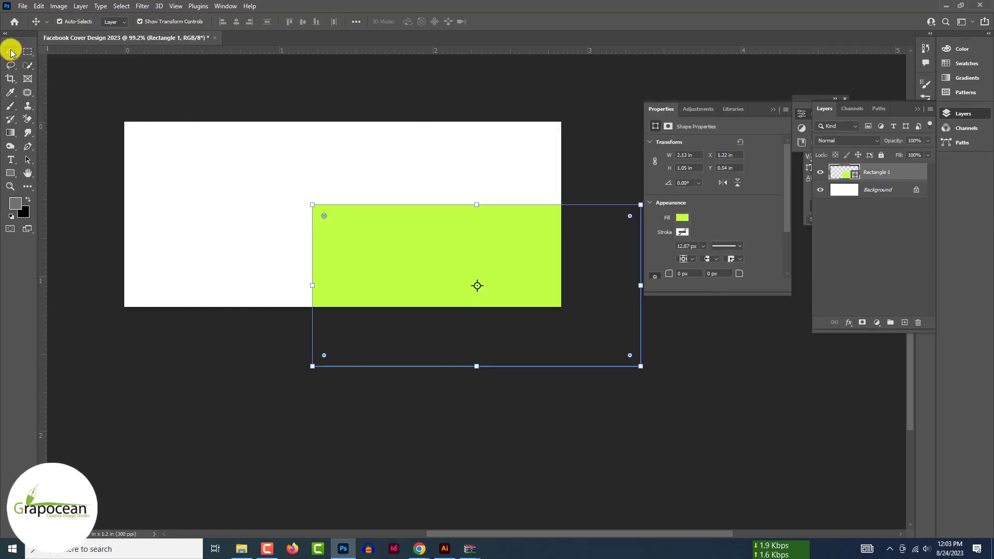
key(ctrl+a)
click(236, 21)
click(303, 21)
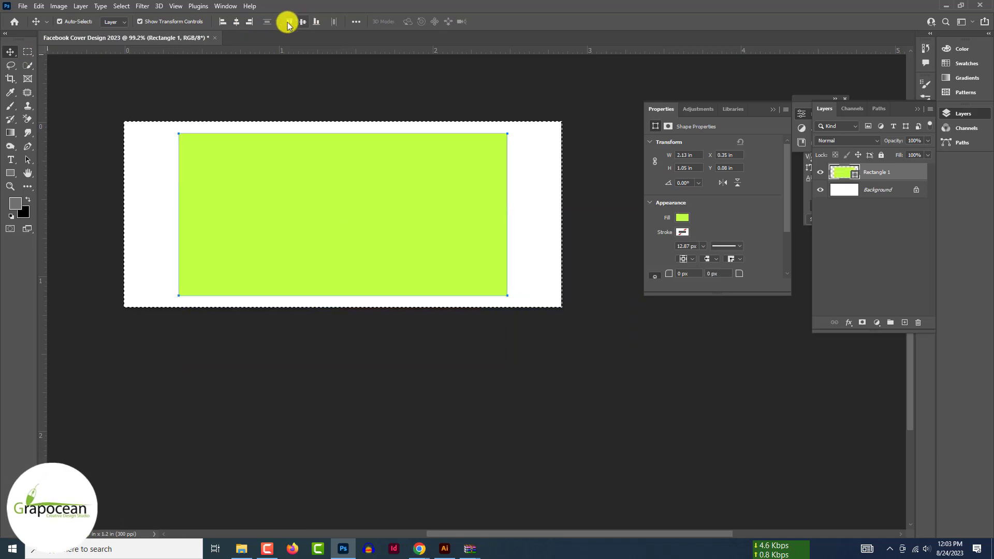
Place guides along the four edges of the green rectangle and delete the rectangle.
click(28, 52)
click(89, 110)
drag(343, 50, 351, 169)
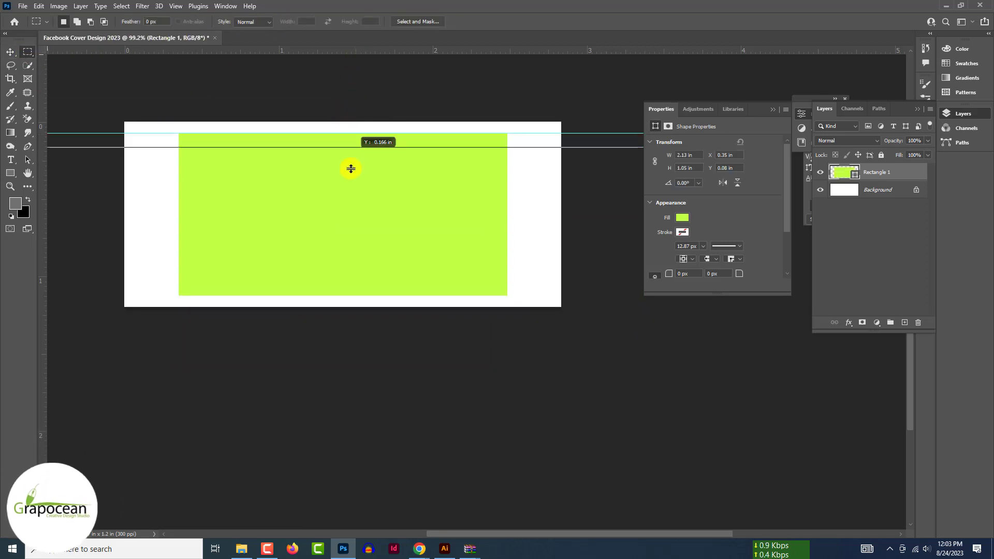
drag(173, 193, 179, 193)
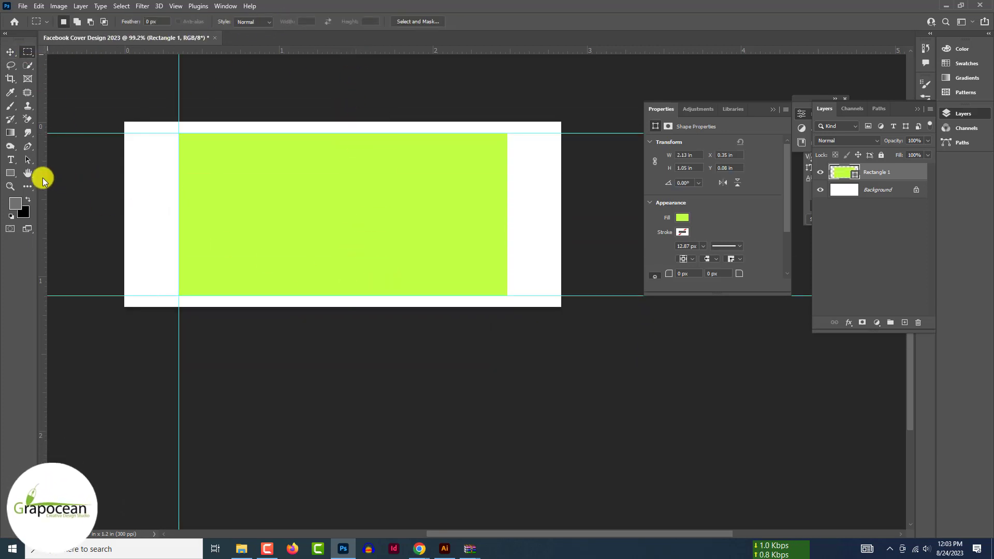
key(Delete)
scroll(897, 173, down, 3)
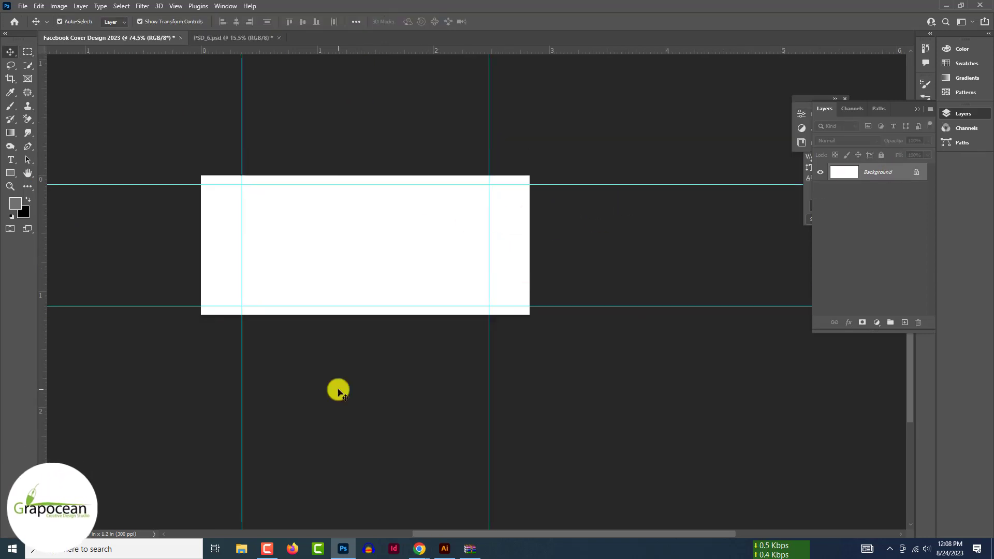
Switch to PSD_6.psd, undo the accidental move of the Lighting layer and hide the BACKGROUND group.
click(241, 37)
drag(294, 158, 605, 376)
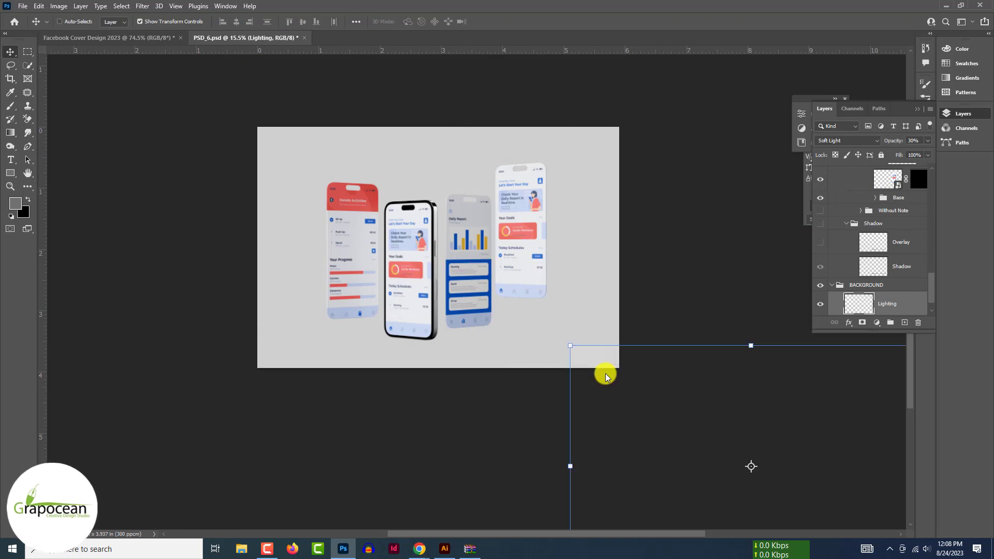
key(ctrl+z)
click(819, 288)
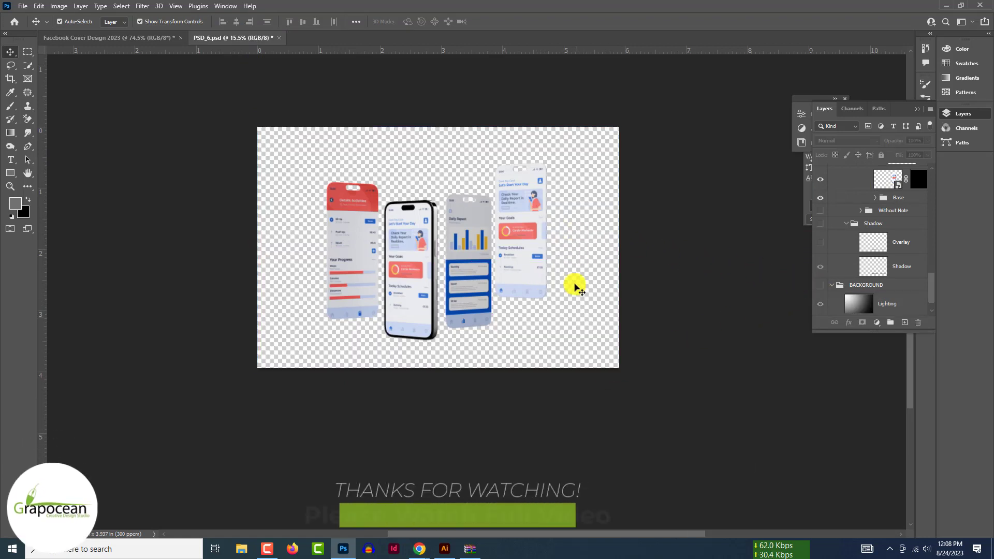
Copy the phone mockup layers into Facebook Cover Design 2023 and convert them to one smart object.
drag(333, 189, 361, 262)
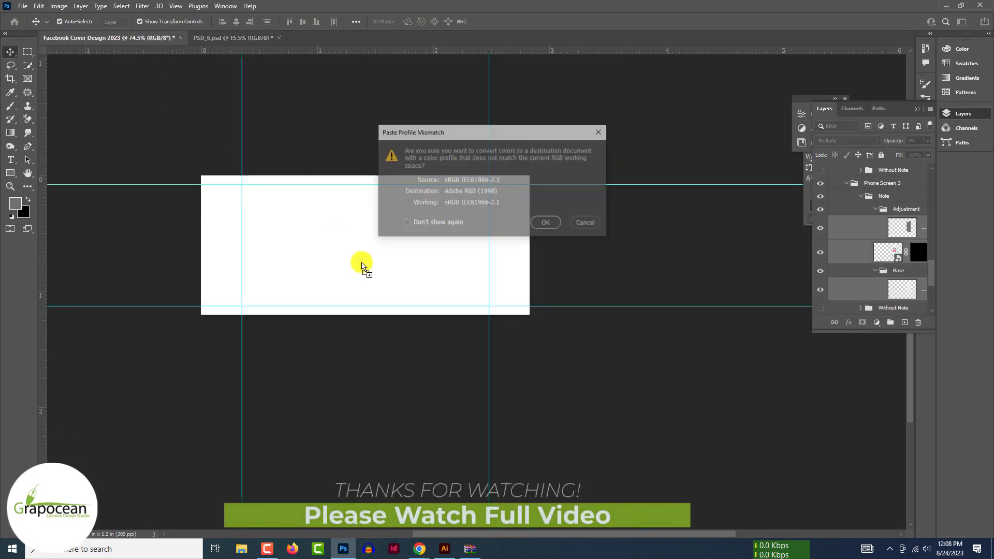
click(550, 221)
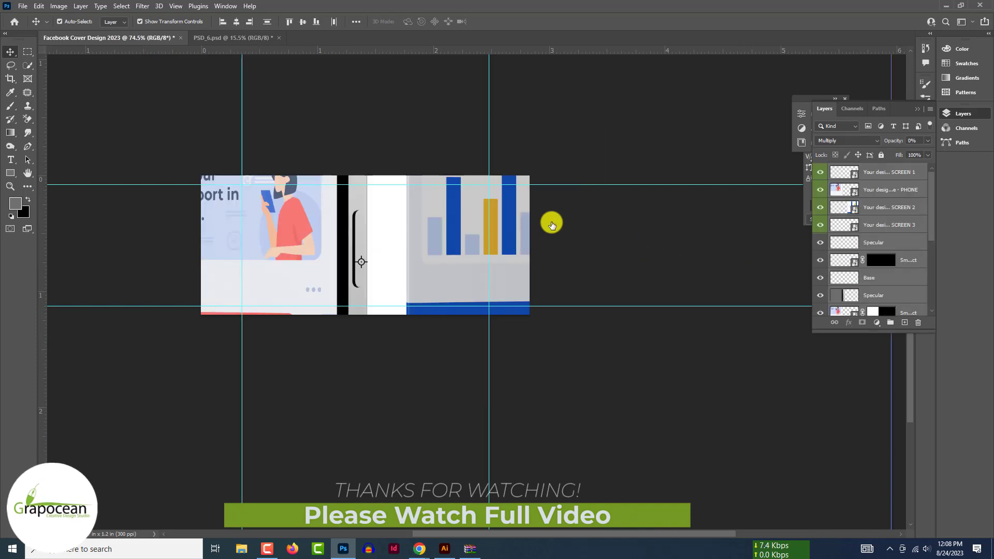
right_click(915, 170)
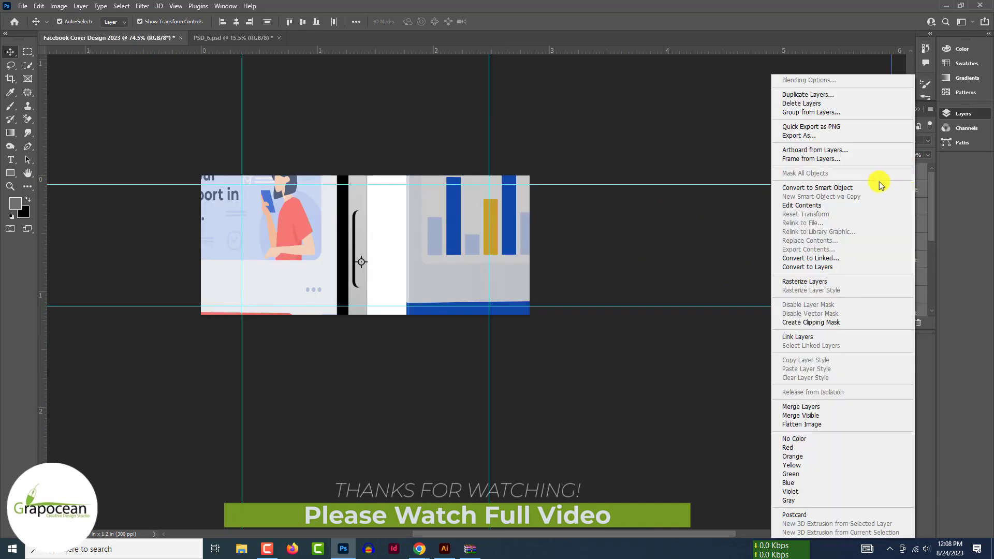
click(880, 187)
Scale the phone mockup smart object down until all four screens fit in the left half of the cover.
key(ctrl+minus)
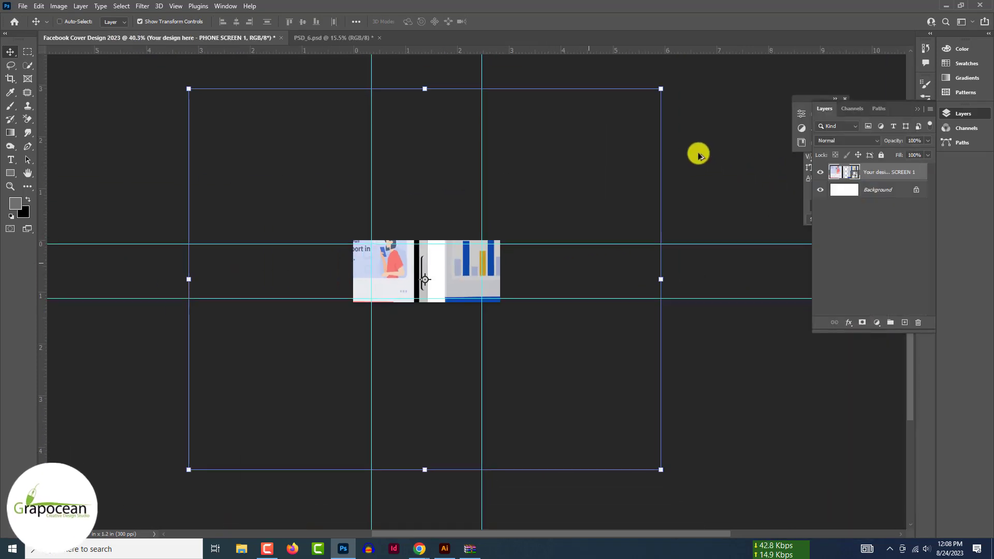
key(ctrl+minus)
drag(616, 137, 457, 268)
key(ctrl+plus)
key(ctrl+plus)
key(ctrl+plus)
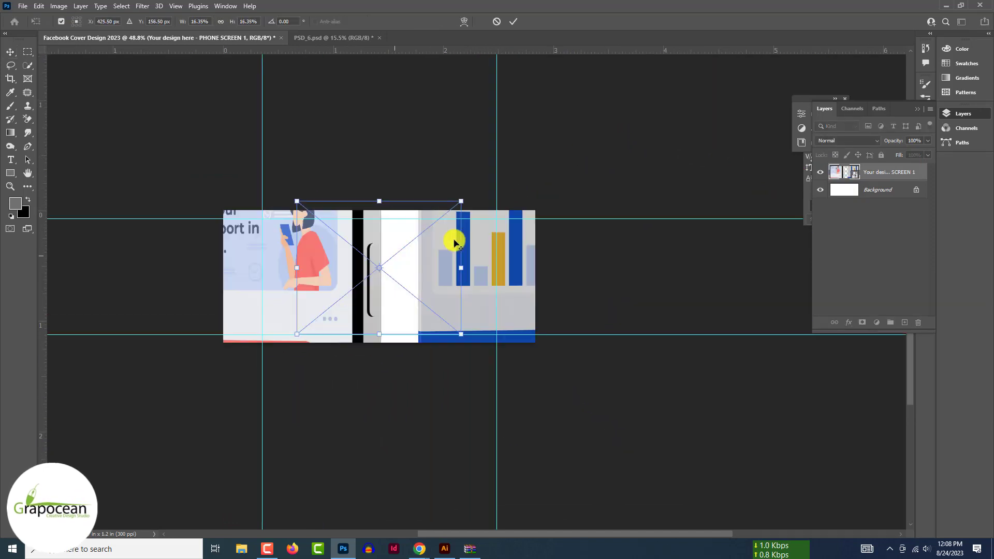
drag(457, 184, 343, 285)
key(Return)
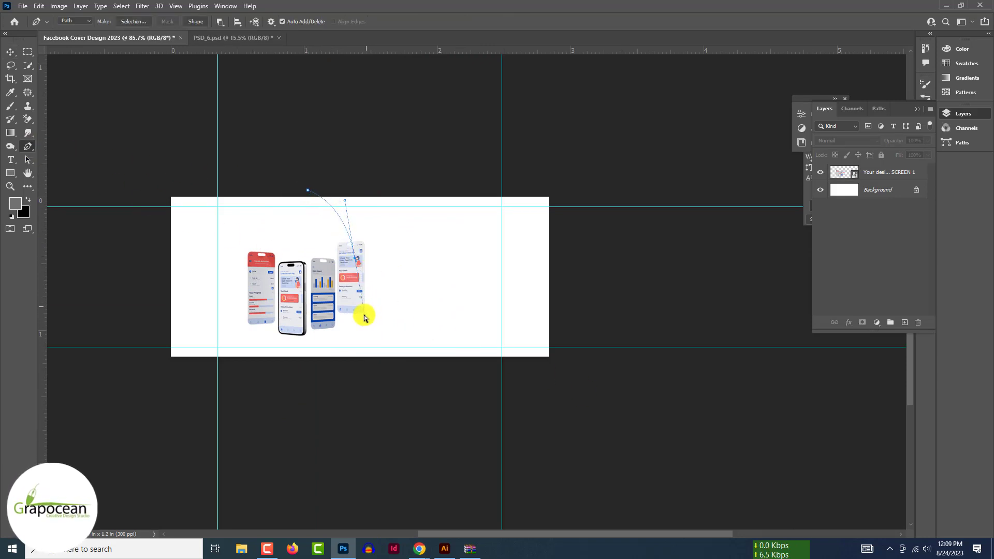
key(ctrl+z)
key(ctrl+z)
click(279, 175)
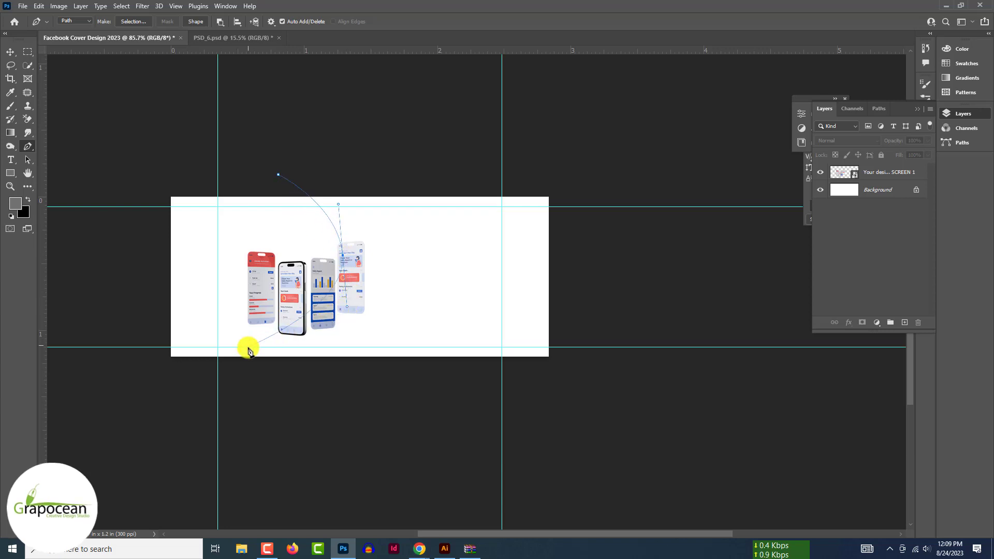
drag(247, 393, 277, 440)
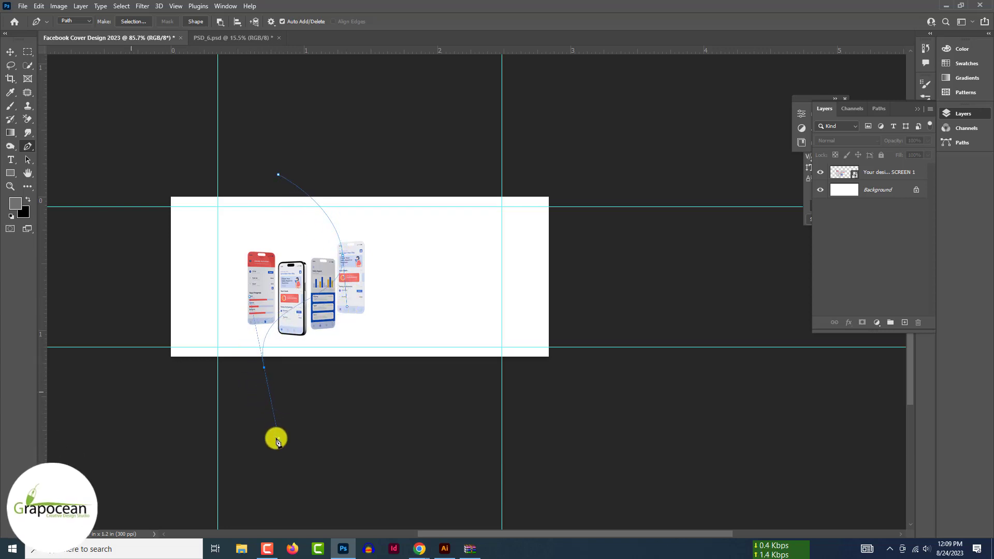
key(Delete)
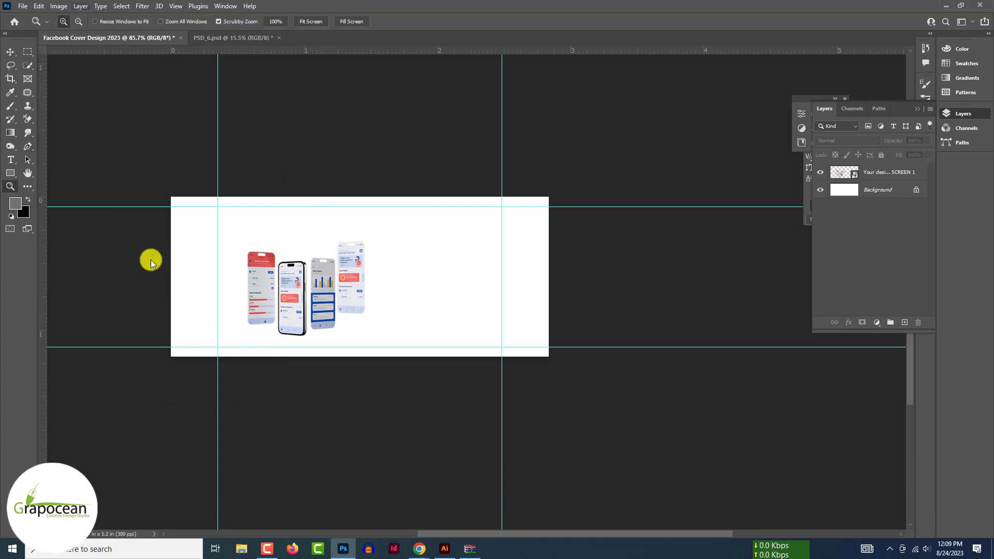
click(9, 52)
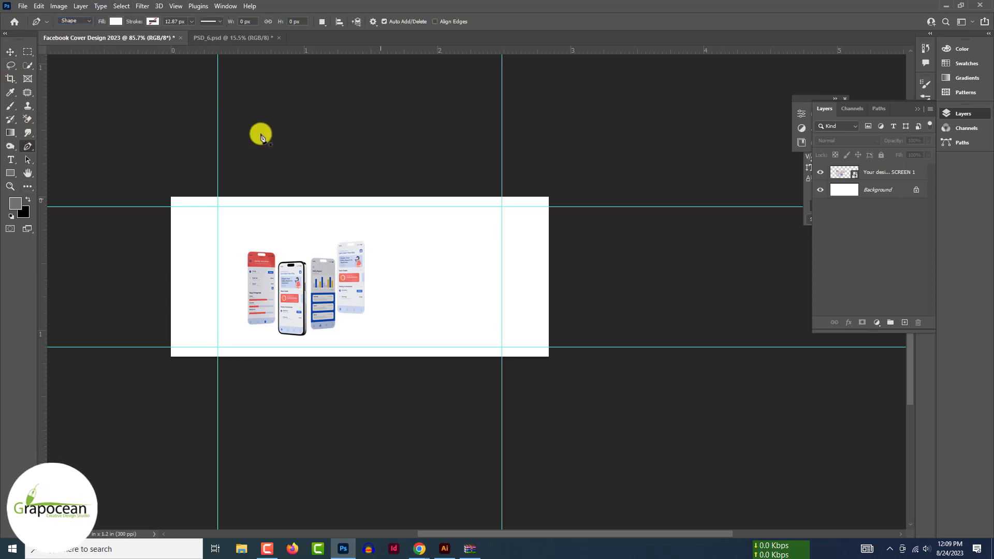
Draw a closed shape with the Pen tool covering the left part of the cover, with a wavy right edge running behind the phones.
click(356, 192)
drag(300, 255, 303, 287)
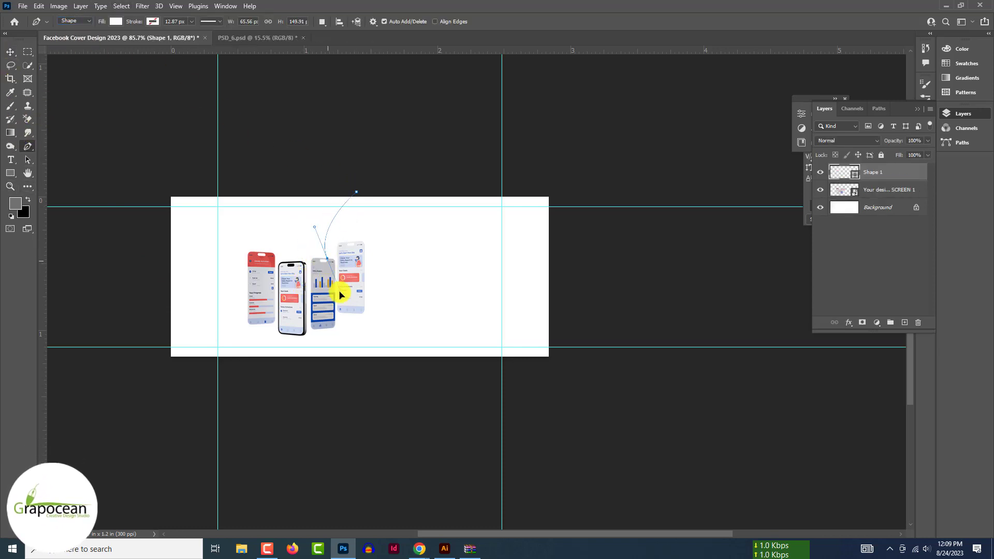
key(ctrl+z)
drag(351, 235, 371, 269)
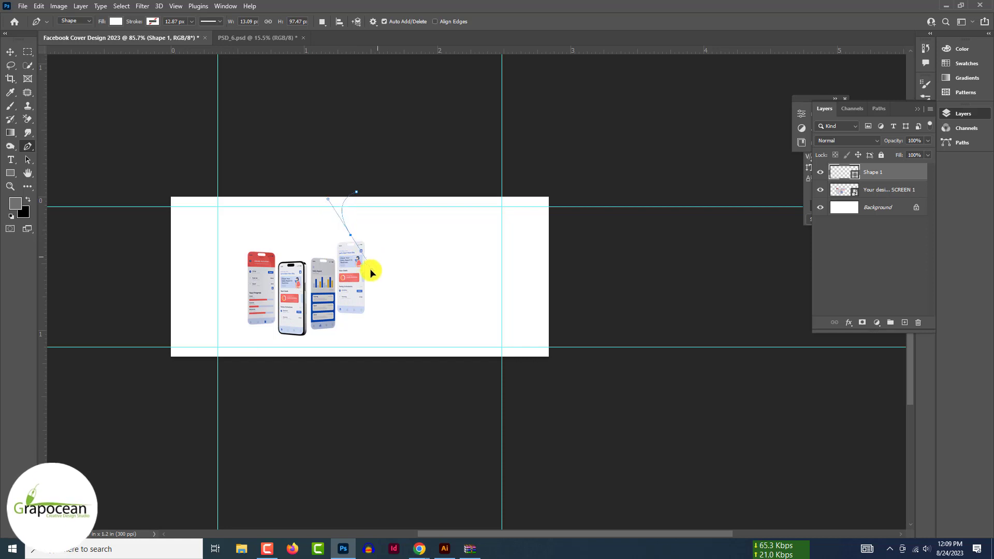
drag(259, 379, 144, 366)
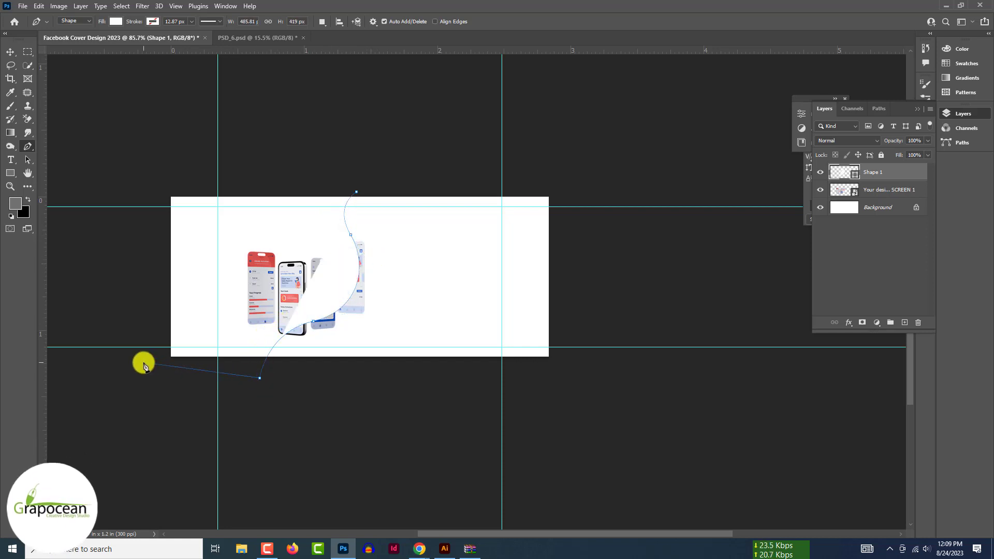
click(357, 193)
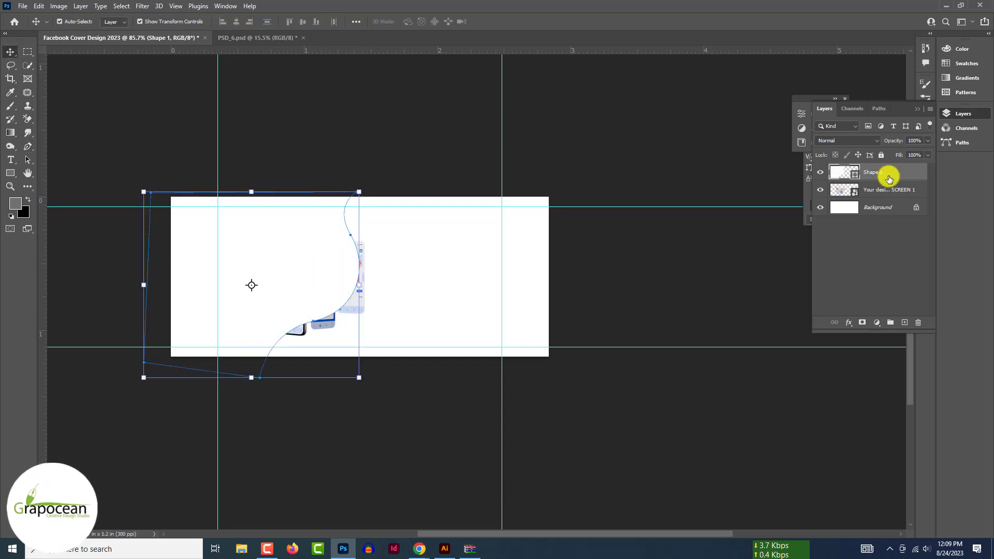
Move the wavy shape below the phone mockup layer and fill it with colour 5c449a.
drag(889, 178, 880, 199)
double_click(840, 191)
text(5c449a)
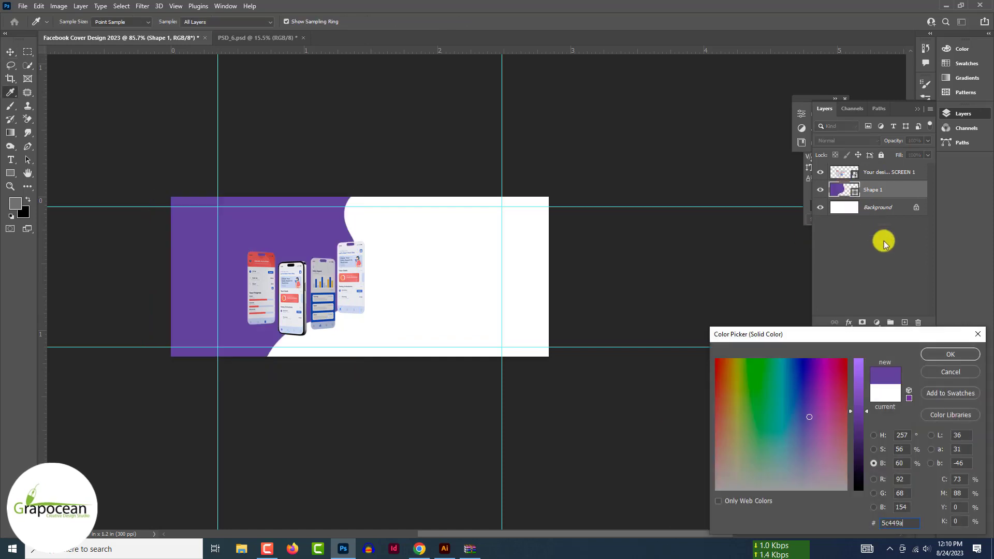
click(971, 352)
Nudge the purple shape and the phone mockup slightly to the left.
key(v)
key(shift+Left)
key(shift+Left)
key(shift+Left)
key(shift+Left)
click(322, 293)
key(shift+Left)
Draw a second closed Pen tool shape across the middle of the cover, with a wavy edge right of the phones.
key(p)
click(429, 193)
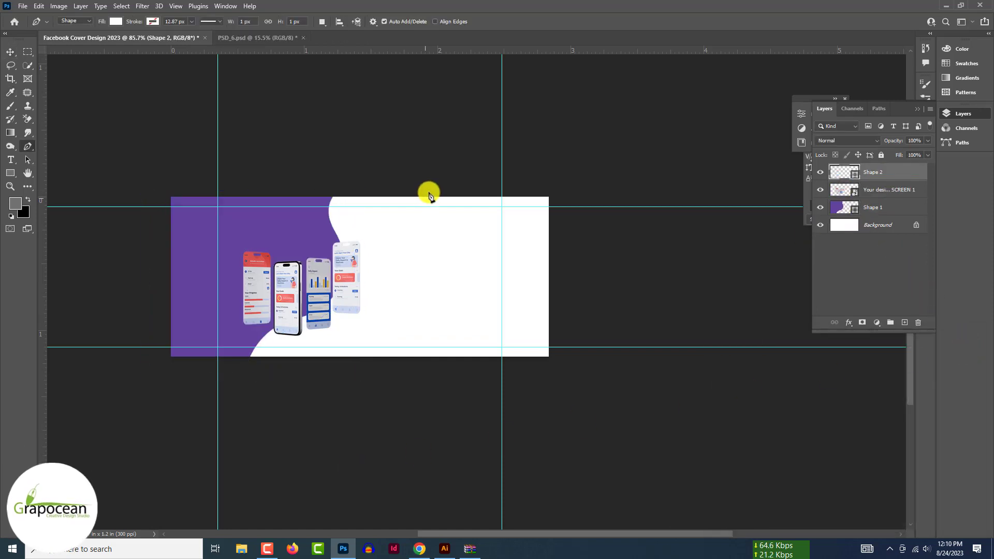
drag(464, 265, 457, 274)
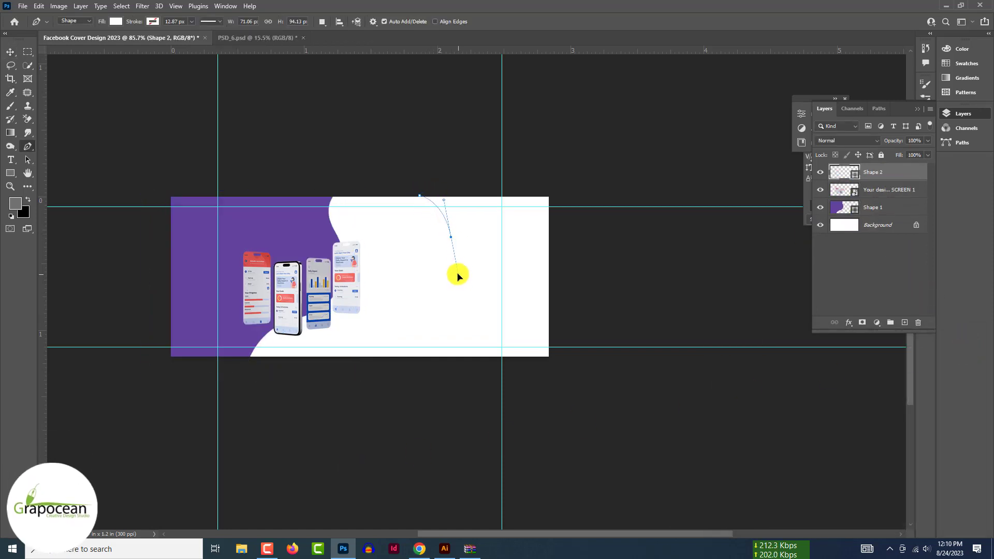
click(419, 365)
click(227, 372)
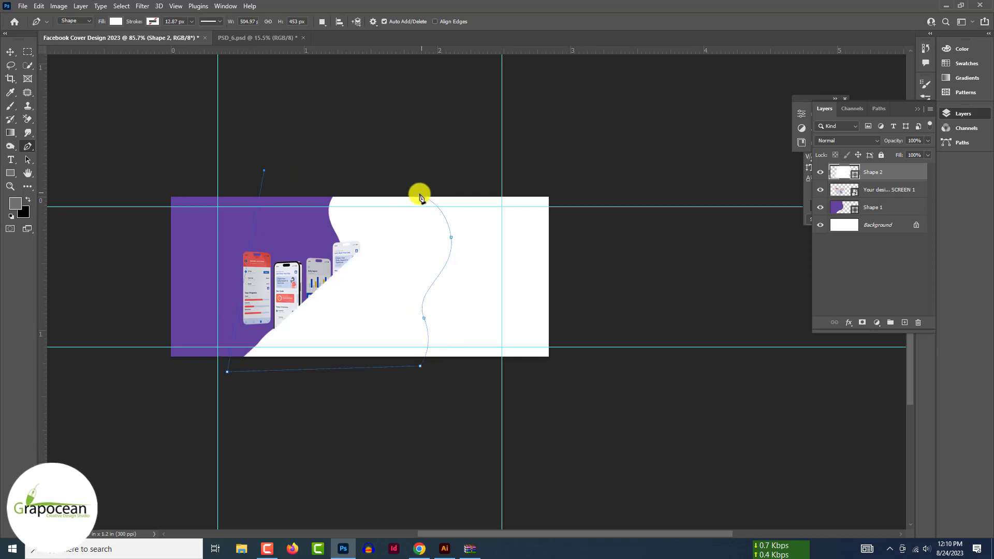
click(420, 197)
Move the second wavy shape below the purple one and fill it with light blue b3d1eb.
key(v)
drag(873, 172, 881, 211)
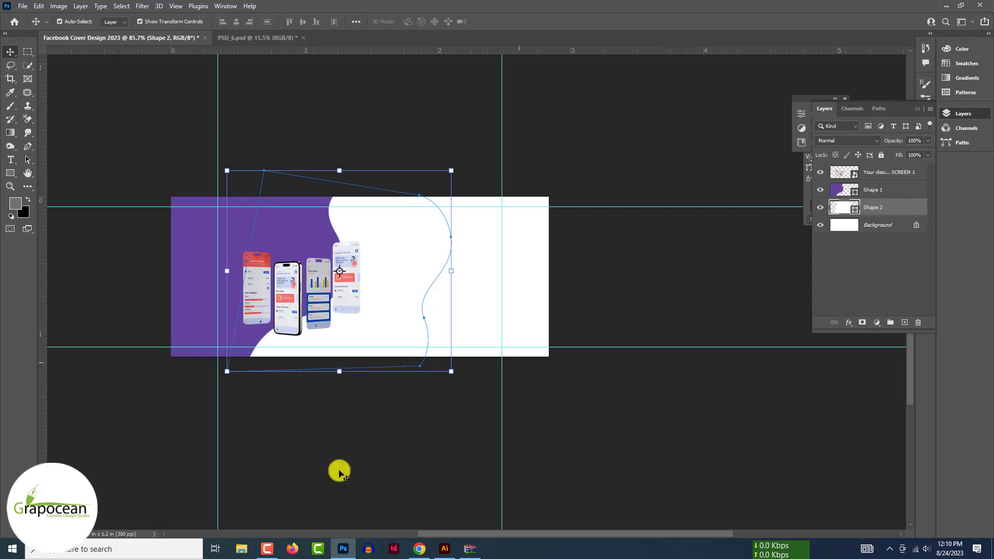
double_click(846, 208)
key(ctrl+v)
click(944, 356)
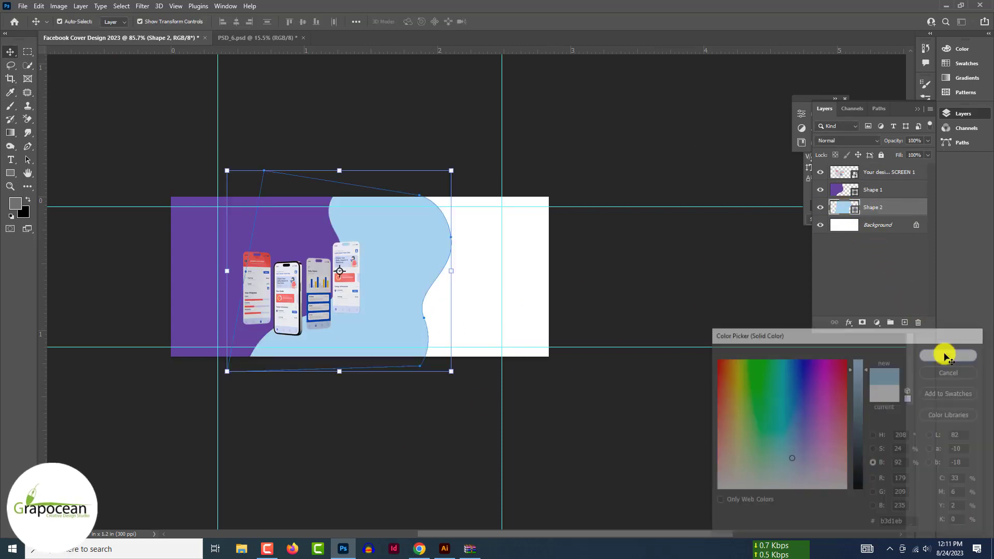
click(417, 479)
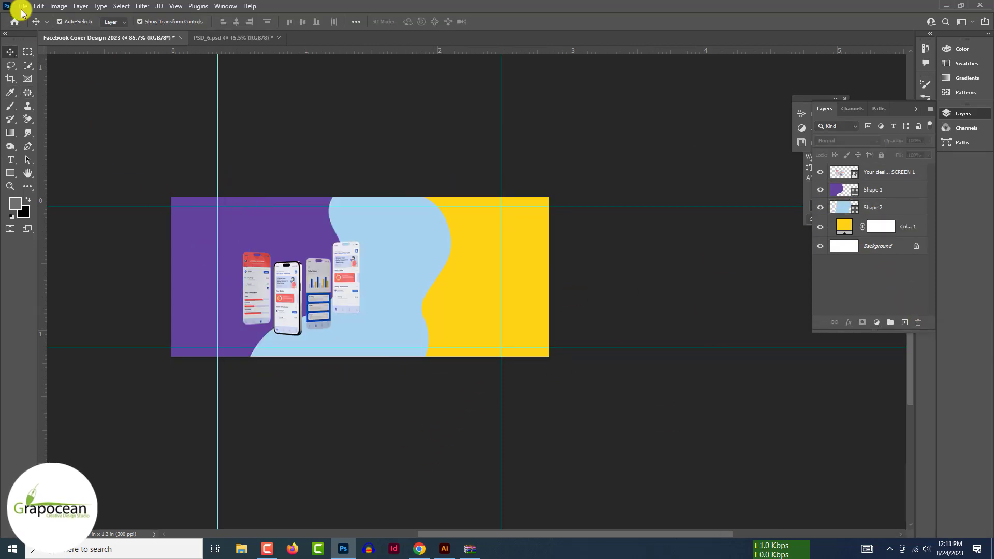
Open the image blue-brushstrokes-background.jpg.
click(22, 6)
click(49, 228)
click(337, 196)
click(700, 395)
Unlock the brushstroke image's background layer and copy it into Facebook Cover Design 2023, converting its colours.
click(915, 174)
drag(252, 127, 130, 75)
click(548, 221)
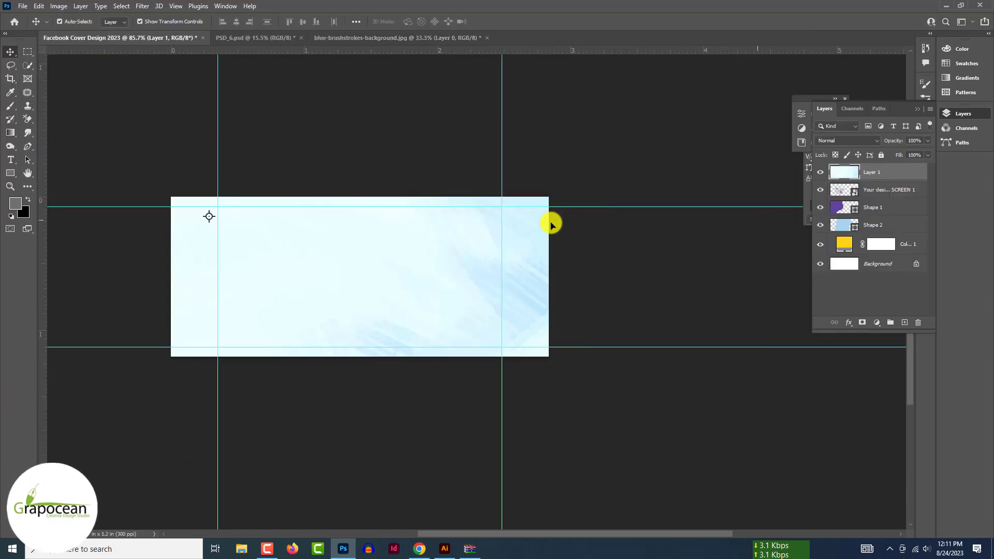
Scale the brushstroke layer to about 27.60% over the cover's left side and clip it to the purple shape below the phones.
scroll(593, 302, down, 5)
drag(678, 459, 422, 371)
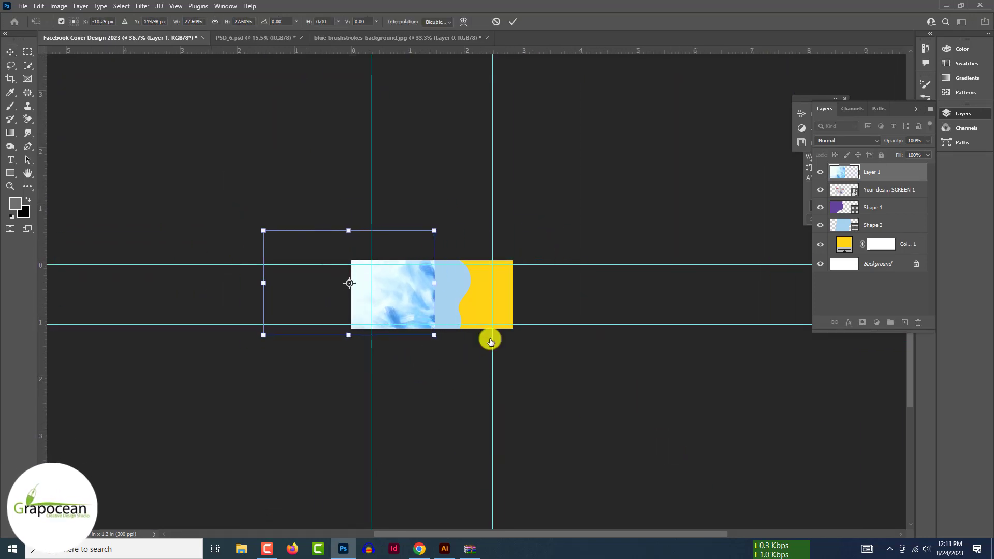
drag(879, 173, 880, 200)
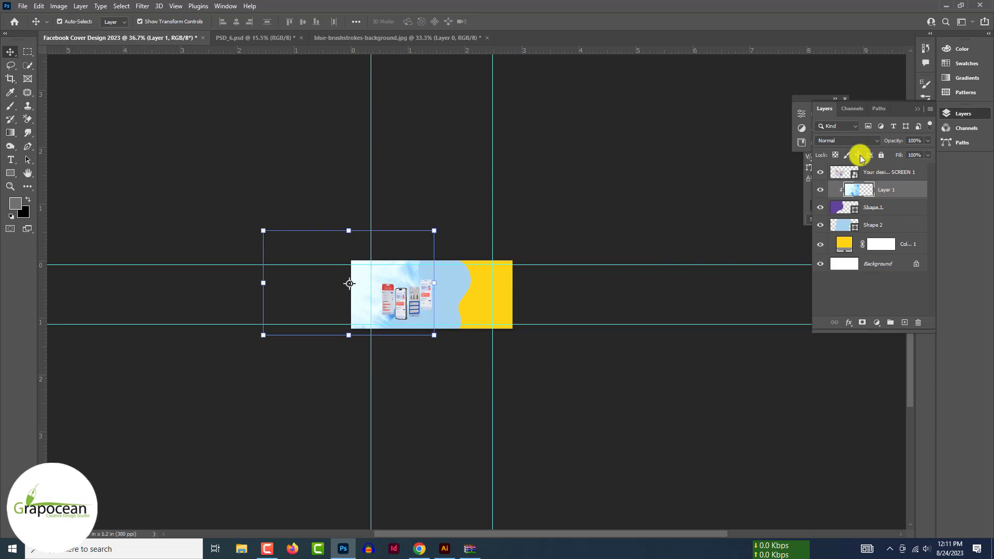
Change the blend mode of the clipped brushstroke layer, previewing the modes one after another from Normal onward.
click(849, 140)
key(Down)
key(Down)
key(Down)
key(Down)
key(Down)
key(Down)
key(Down)
key(Down)
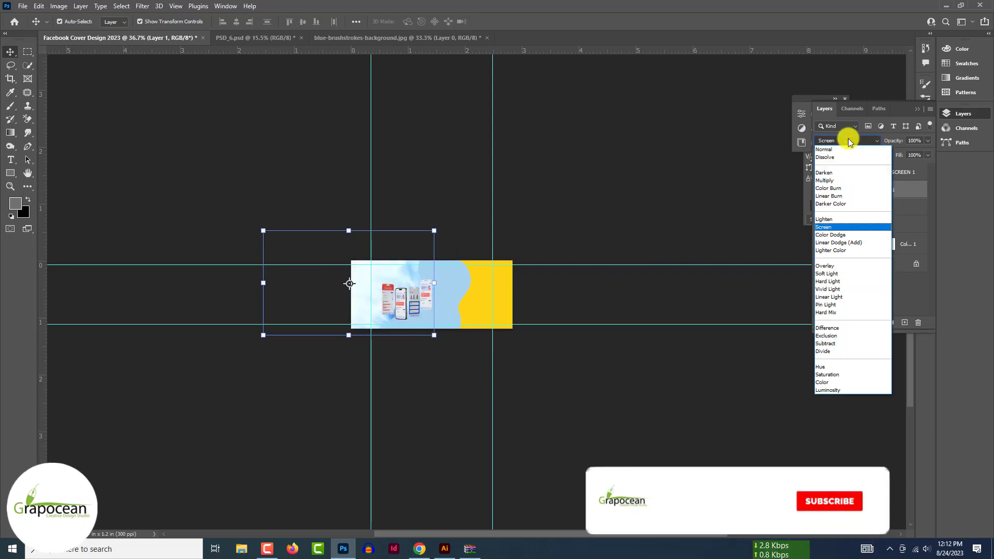
key(Down)
key(Down)
key(Down)
key(Down)
key(Down)
key(Down)
key(Down)
key(Down)
key(Down)
key(Down)
key(Down)
key(Down)
key(Down)
key(Down)
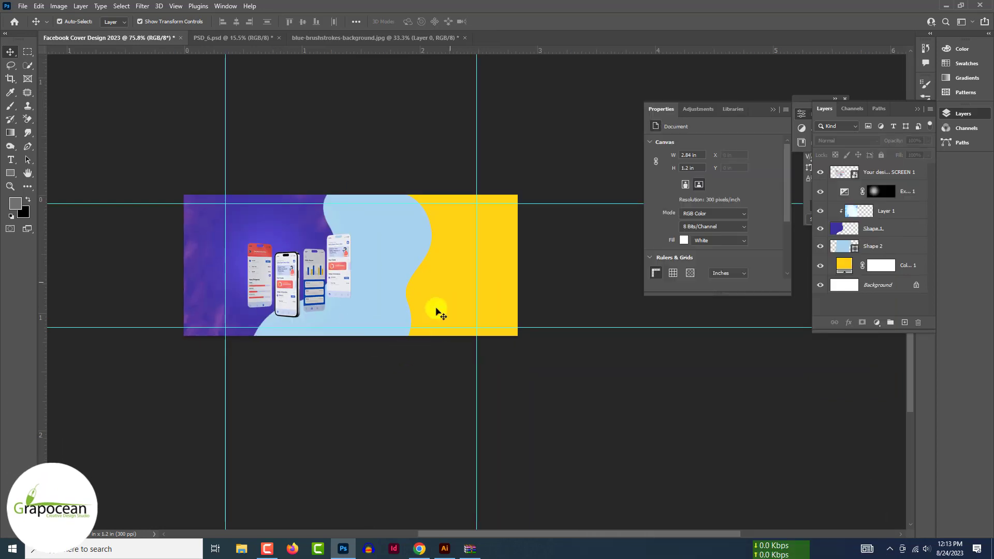
Recolour the yellow background fill layer to a periwinkle blue.
double_click(844, 265)
click(372, 284)
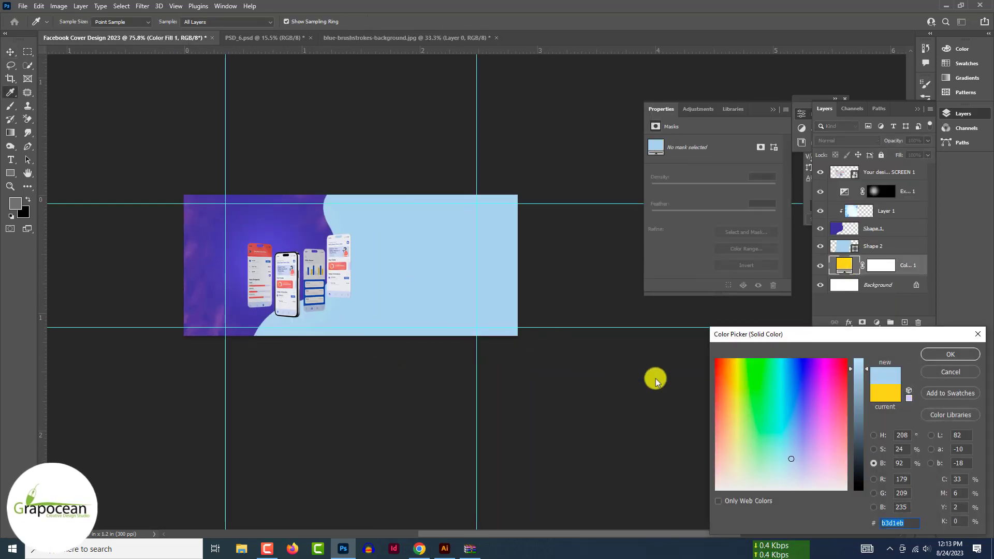
click(793, 421)
drag(800, 421, 804, 420)
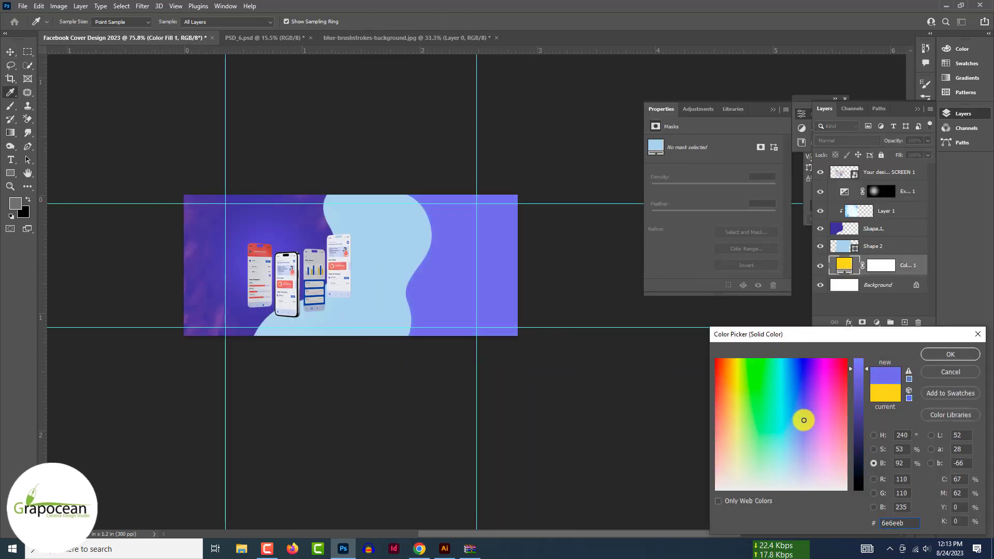
click(950, 355)
key(v)
Add a drop shadow to the light blue wavy shape with 10% opacity, 140° angle, 14 px distance and 7 px size.
click(887, 246)
right_click(887, 246)
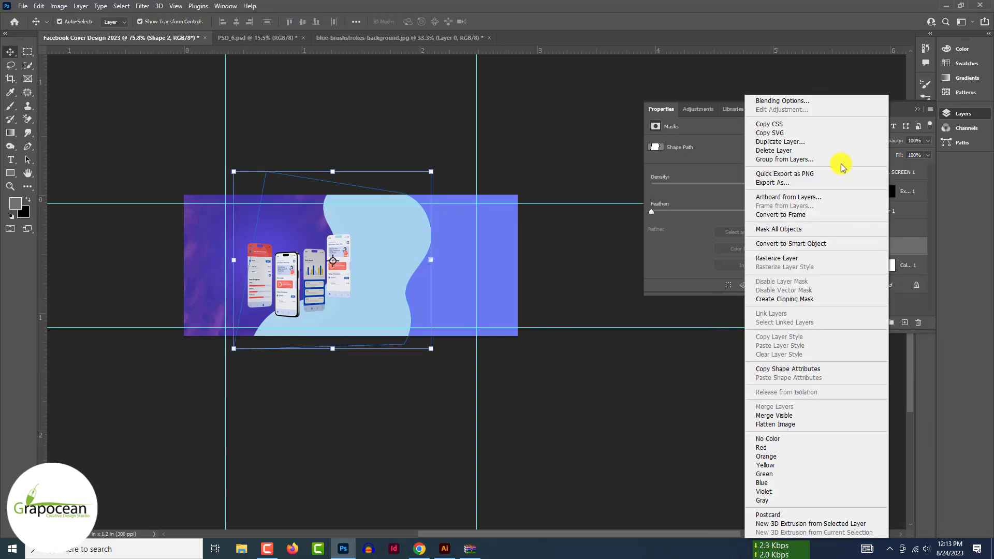
click(802, 103)
click(569, 507)
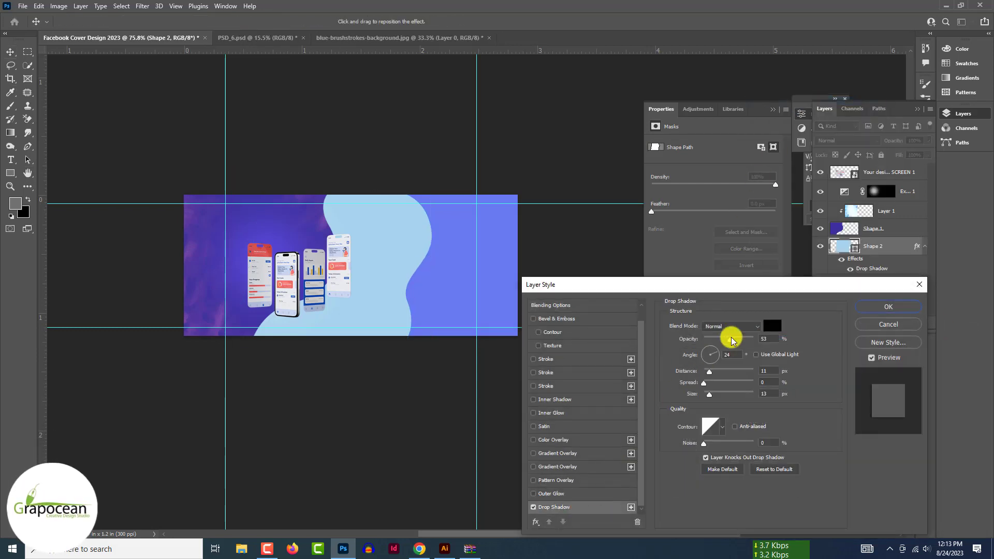
mouse_move(710, 372)
mouse_down()
mouse_move(743, 373)
mouse_move(707, 372)
mouse_move(723, 393)
mouse_move(699, 344)
mouse_move(717, 372)
mouse_up()
click(703, 359)
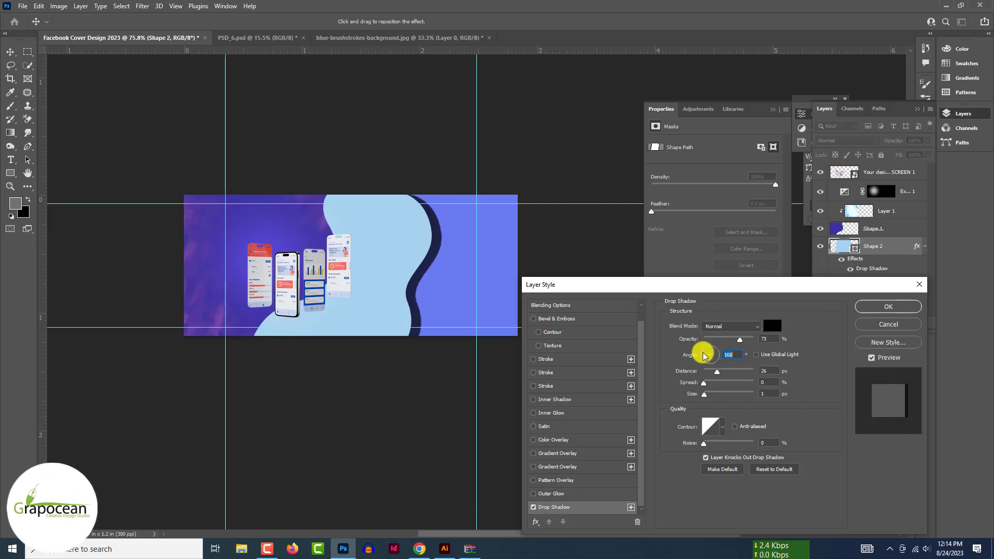
drag(718, 343, 711, 344)
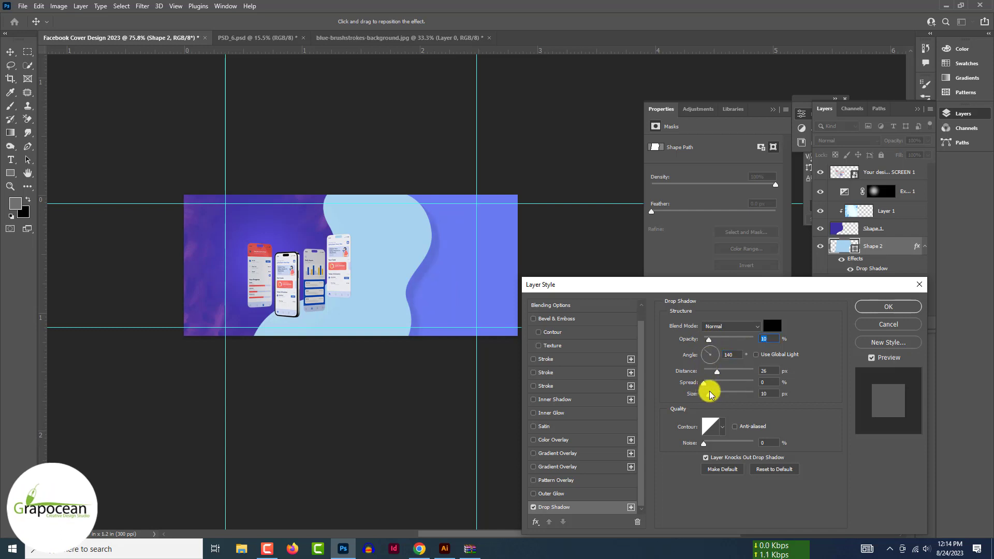
drag(710, 393, 712, 374)
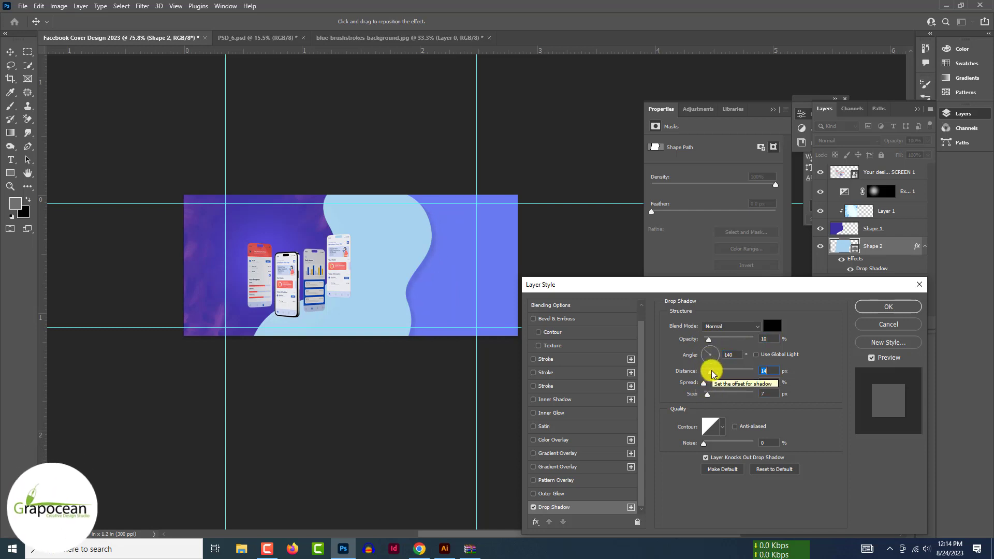
click(888, 307)
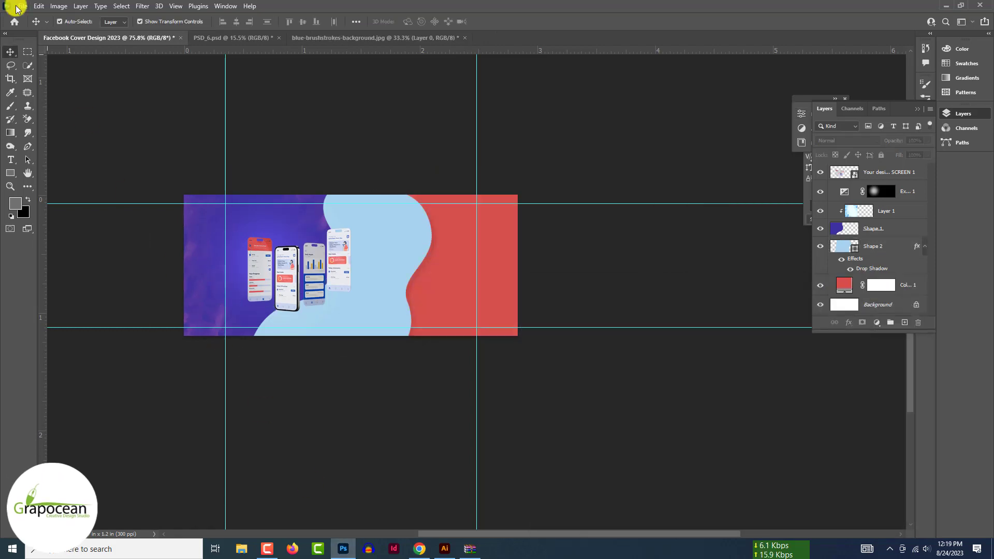
click(18, 7)
click(23, 18)
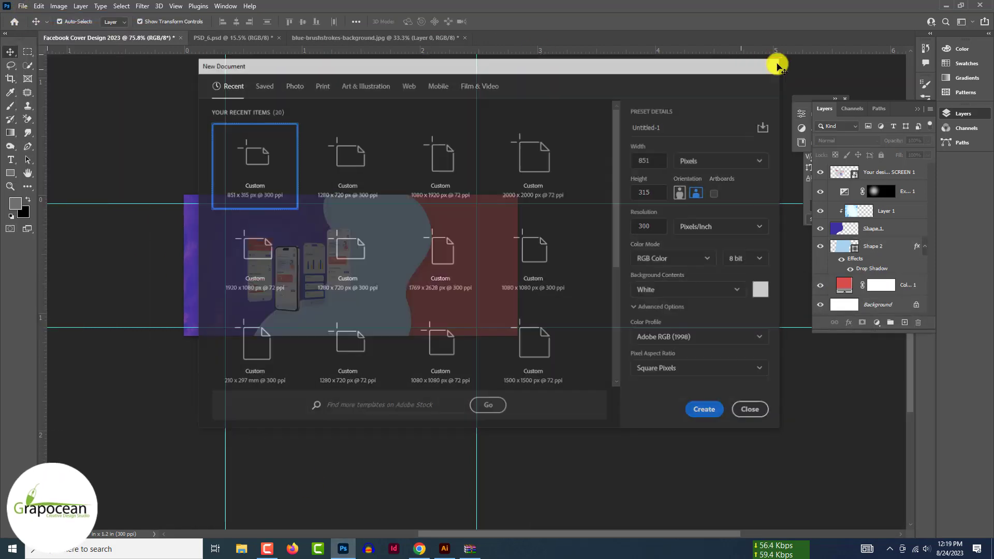
click(776, 67)
Open the three texture images 6186698, 25101 and 18410 from the Downloads folder.
click(18, 9)
click(23, 26)
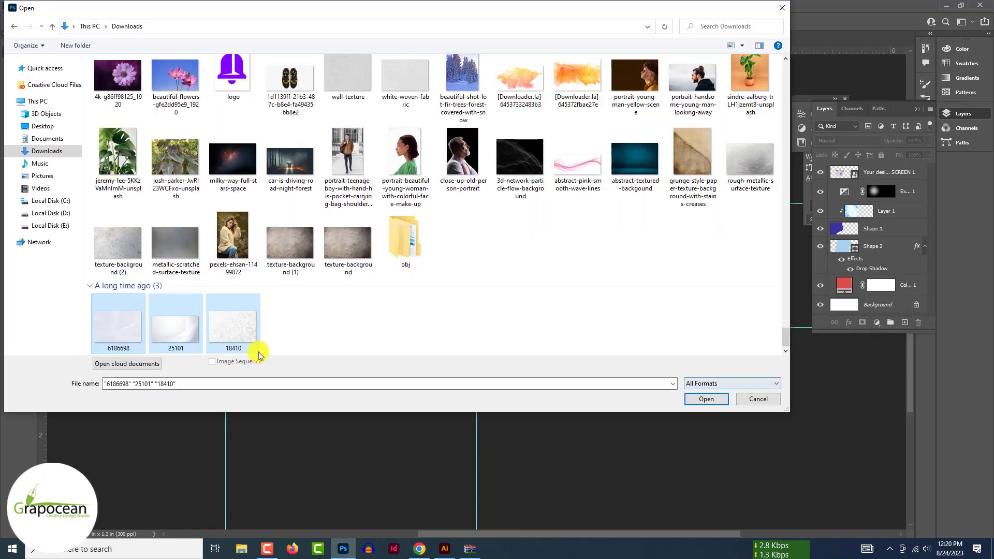
click(706, 399)
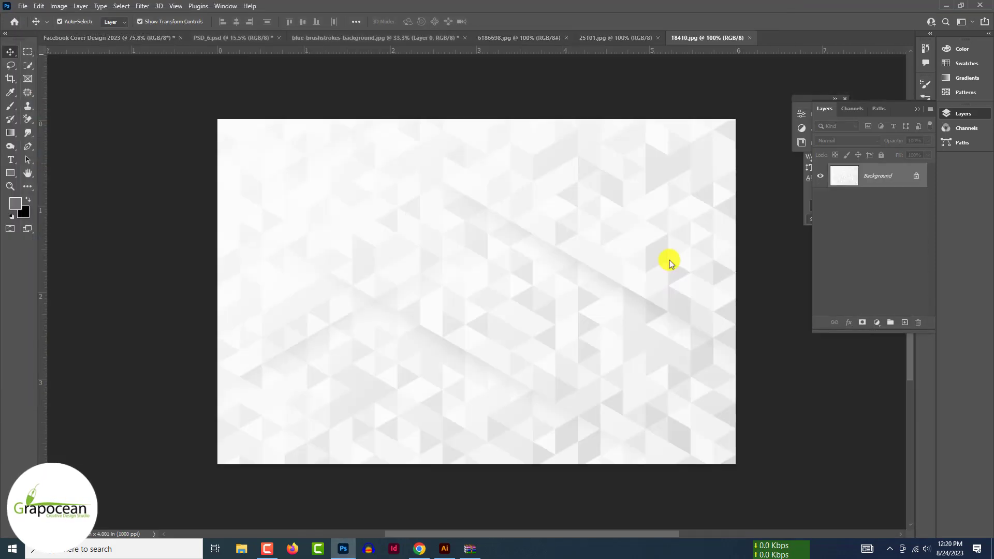
Unlock the background layer of 6186698.jpg and copy it into Facebook Cover Design 2023.
click(610, 37)
click(502, 35)
click(916, 174)
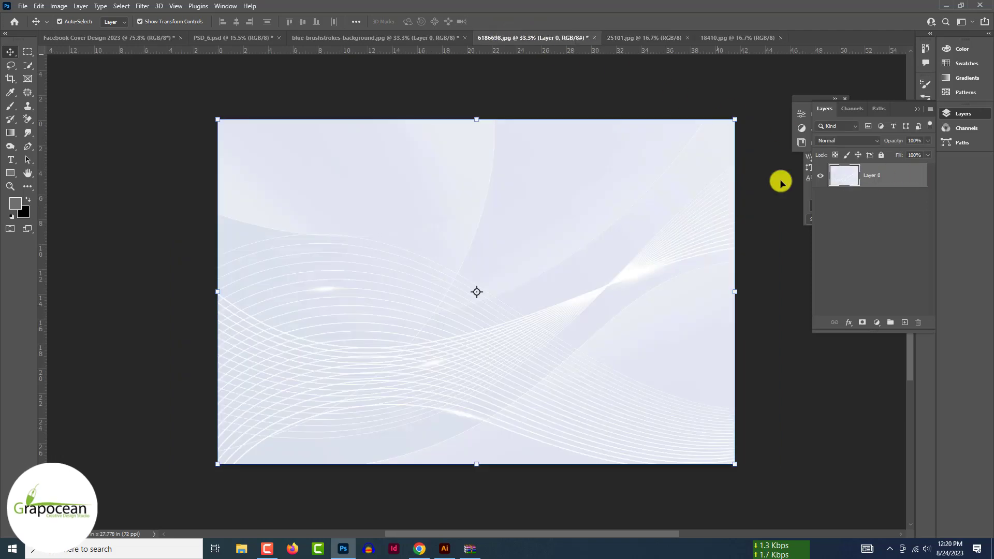
drag(498, 145, 82, 60)
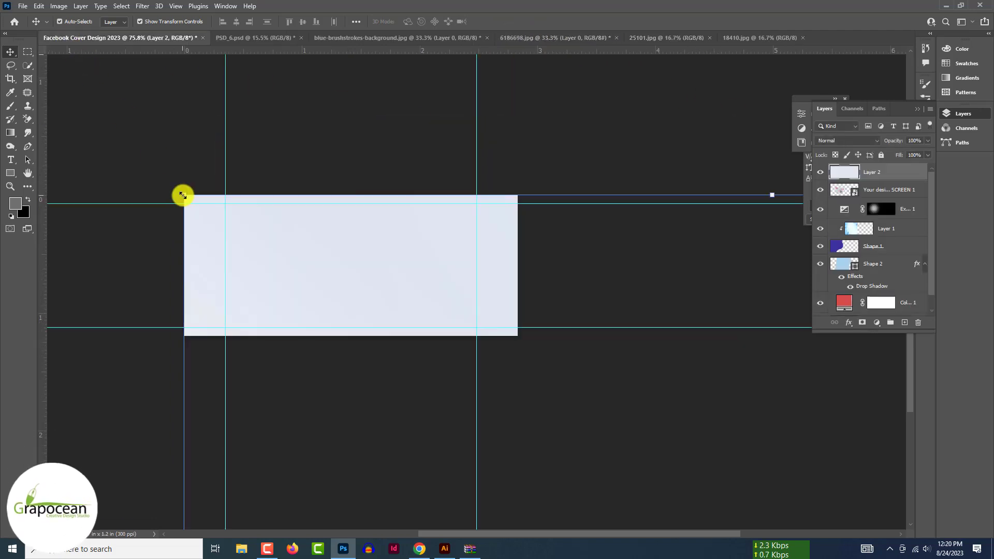
Scale the wave-line image down over the cover's left half and clip it to the purple shape, above the brushstroke layer.
drag(185, 193, 648, 478)
drag(740, 516, 109, 102)
scroll(413, 152, down, 5)
drag(607, 183, 346, 357)
drag(286, 389, 357, 279)
key(Return)
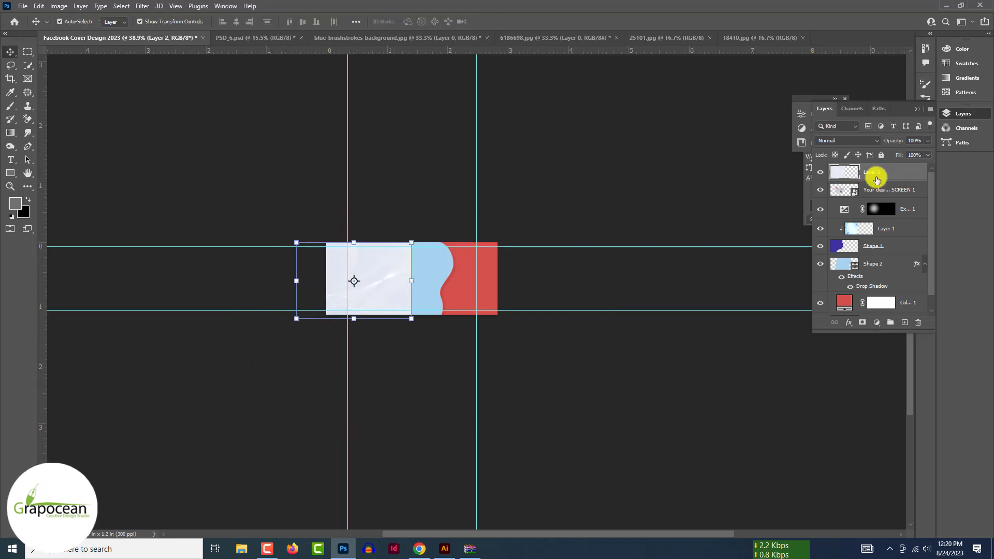
drag(876, 172, 881, 227)
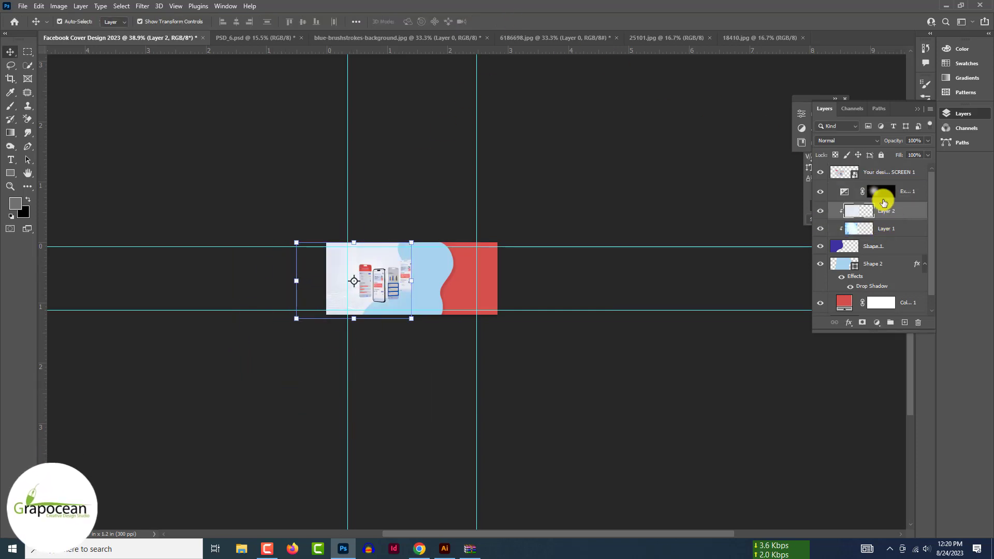
Preview the blend modes on the clipped wave-line layer and set it to Darker Color.
click(845, 141)
key(Down)
key(Down)
key(Down)
key(Down)
key(Down)
key(Down)
key(Down)
key(Down)
key(Down)
key(Down)
key(Down)
key(Down)
key(Down)
key(Down)
key(Down)
key(Down)
key(Down)
key(Down)
key(Down)
key(Down)
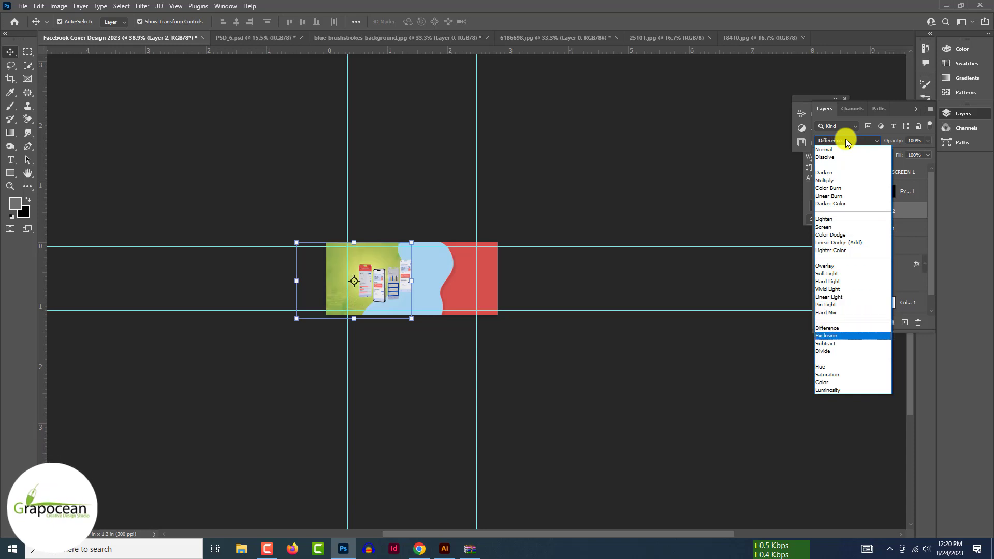
key(Down)
key(Down)
key(Down)
key(Up)
key(Up)
key(Up)
key(Up)
key(Up)
key(Up)
key(Up)
key(Up)
key(Up)
key(Up)
key(Up)
key(Up)
key(Up)
key(Up)
key(Up)
key(Up)
key(Up)
key(Up)
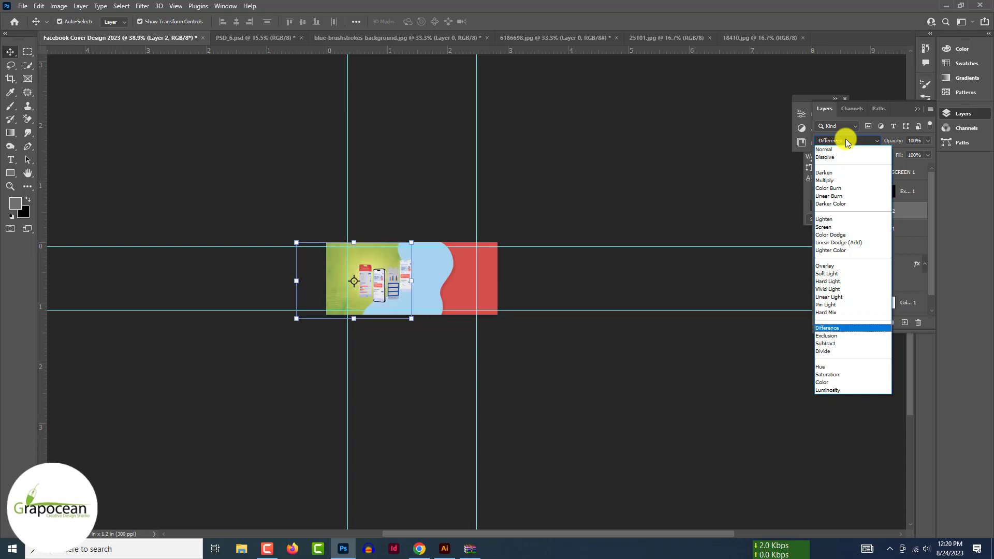
key(Down)
key(Down)
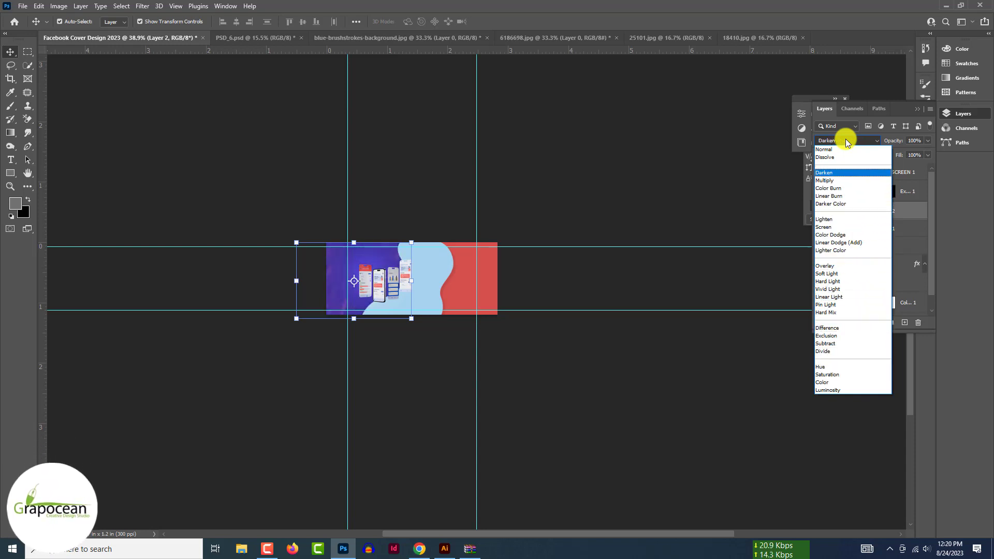
click(863, 203)
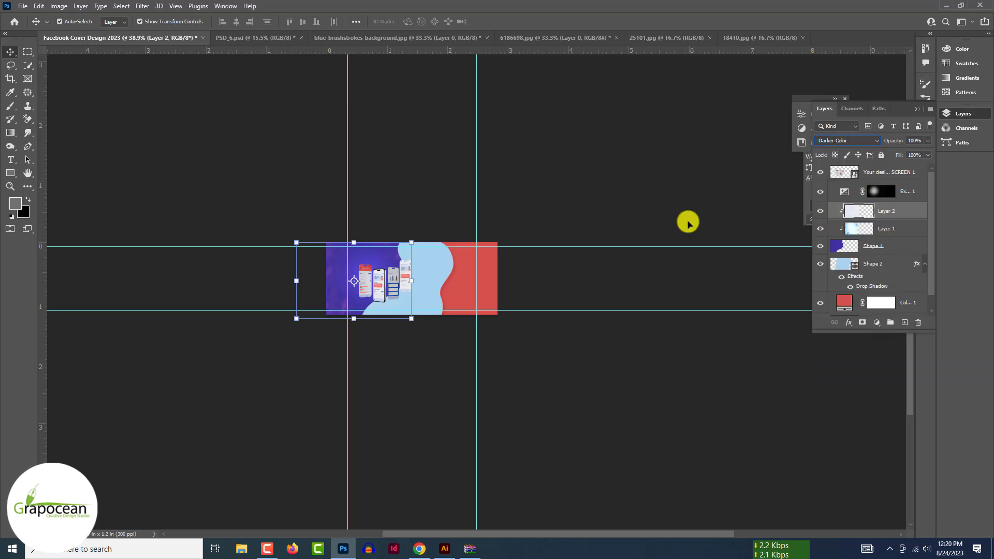
Set the clipped wave-line layer's blend mode to Linear Burn.
ctrl+click(360, 263)
ctrl+click(360, 262)
ctrl+click(360, 262)
ctrl+click(359, 263)
ctrl+click(360, 263)
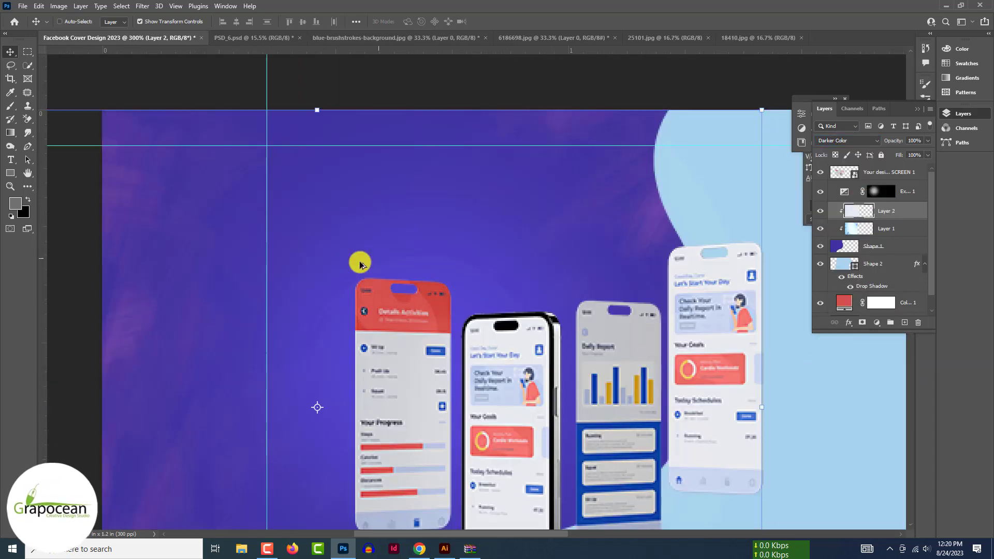
key(ctrl+0)
click(850, 143)
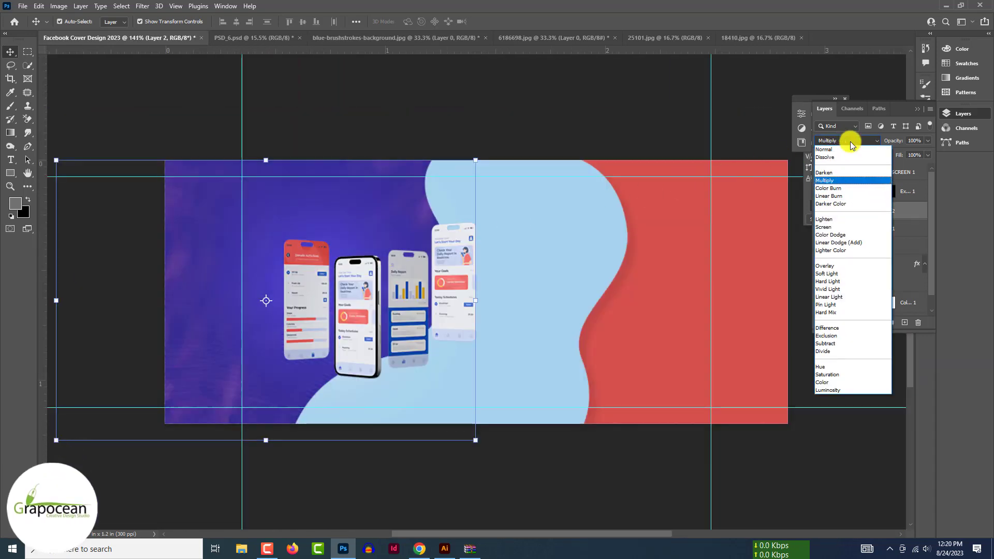
click(853, 197)
click(394, 114)
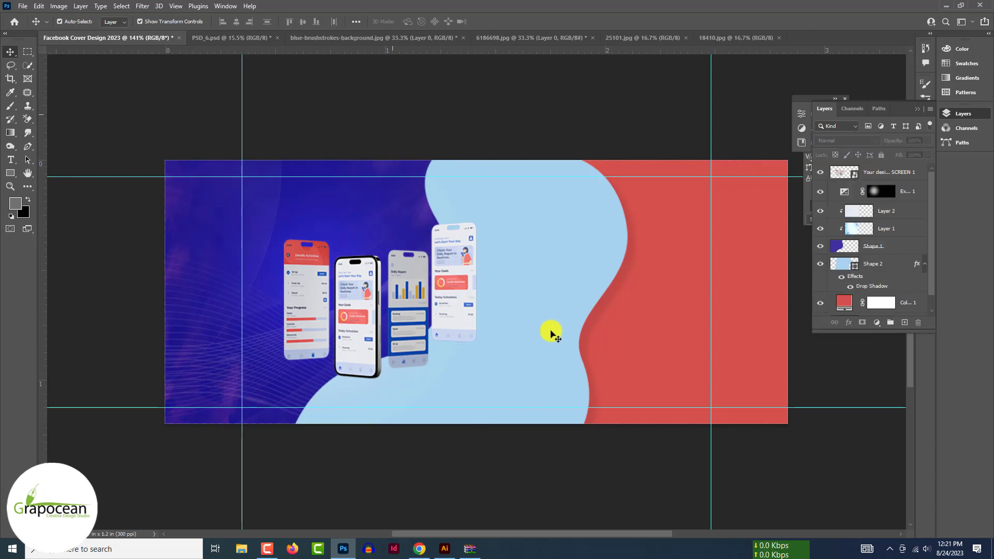
Copy the 25101.jpg image into Facebook Cover Design 2023 directly above the light blue shape and clip it to that shape.
click(525, 281)
click(367, 39)
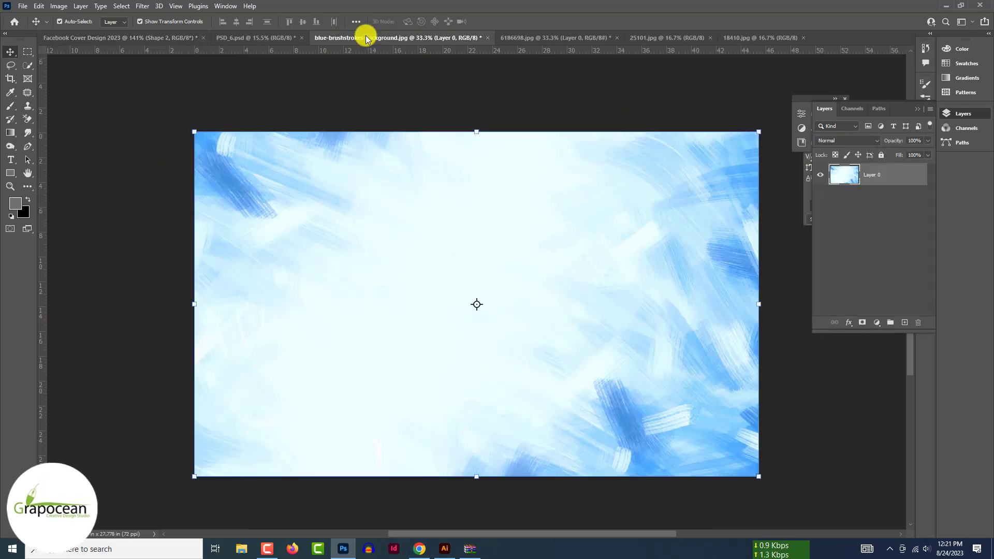
click(563, 37)
click(672, 36)
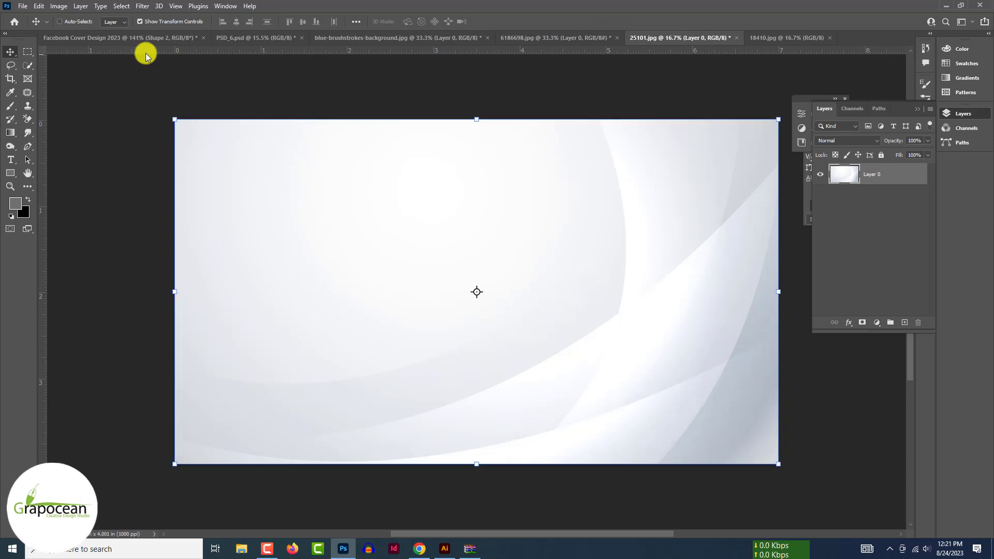
click(137, 39)
key(ctrl+v)
click(547, 222)
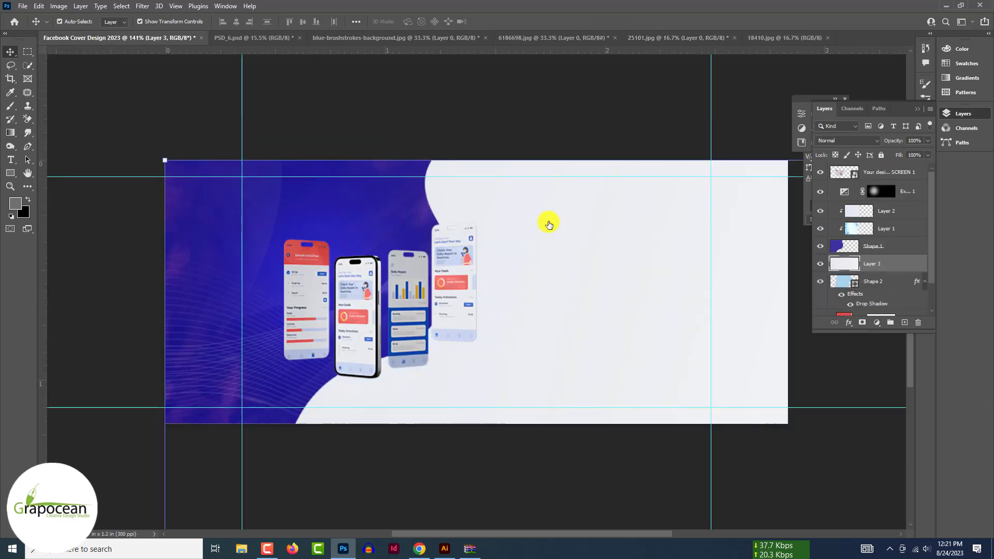
alt+click(897, 272)
Scale the clipped white curve image to about 11.64% and position it over the light blue shape.
scroll(897, 271, down, 5)
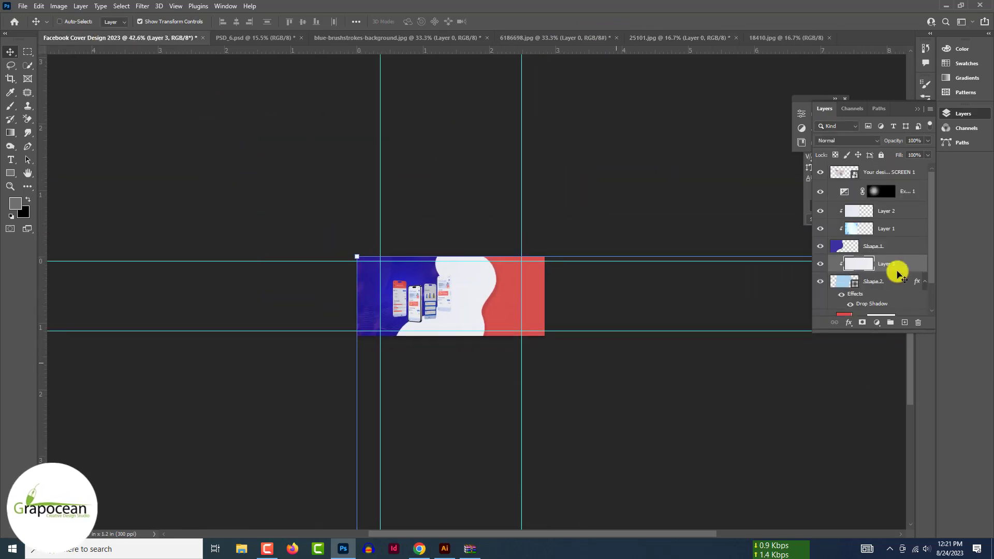
key(ctrl+t)
scroll(897, 272, down, 4)
drag(444, 282, 599, 424)
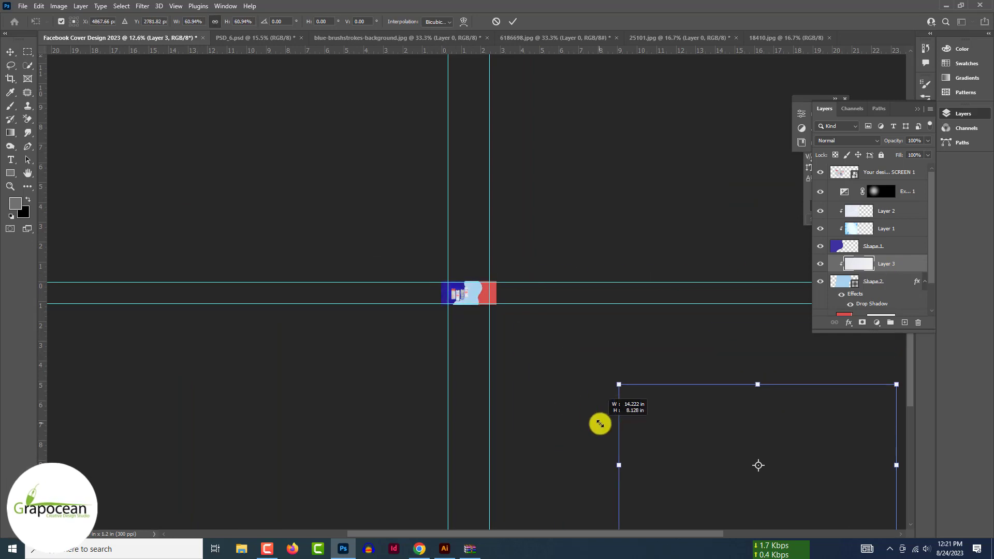
drag(727, 469, 450, 291)
drag(608, 362, 457, 286)
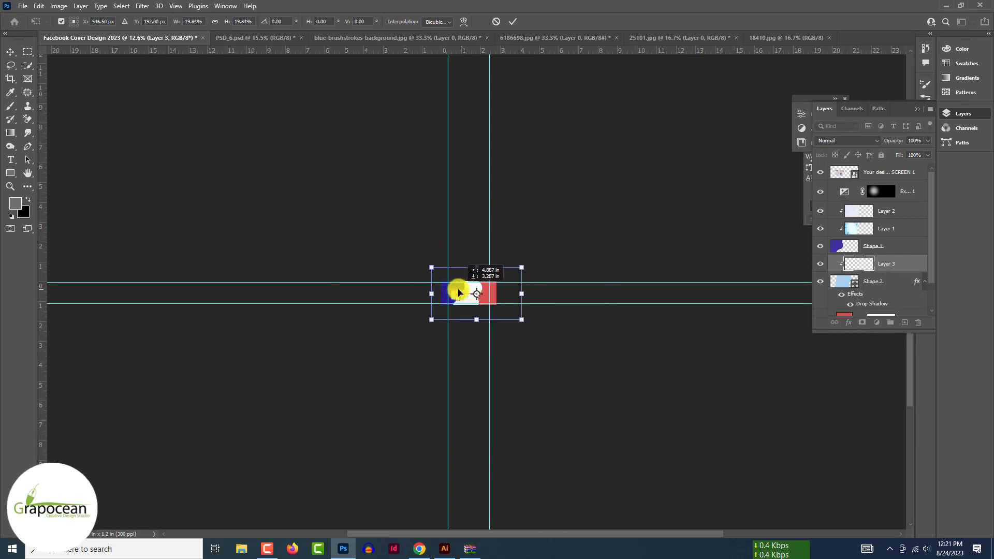
scroll(457, 286, up, 5)
drag(759, 444, 456, 339)
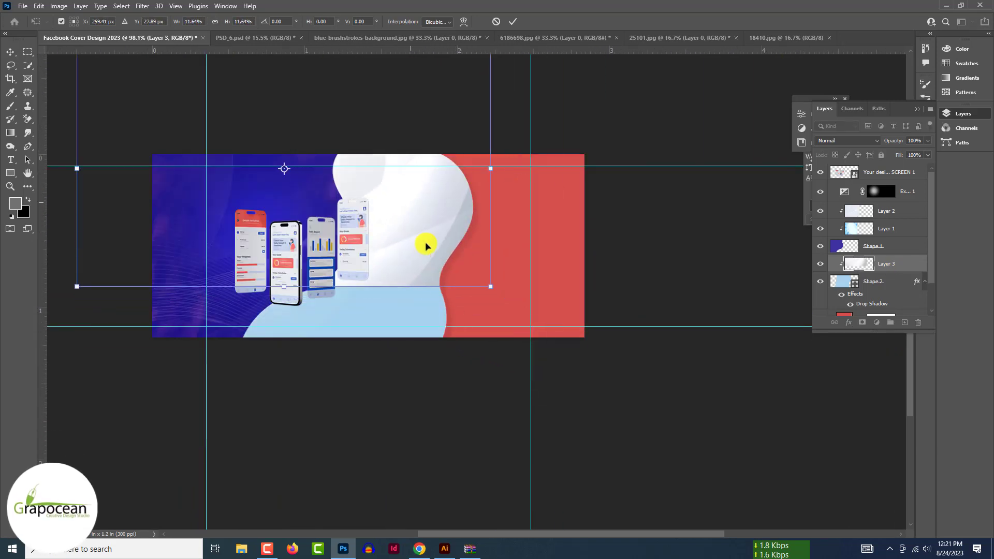
drag(411, 205, 406, 292)
click(512, 21)
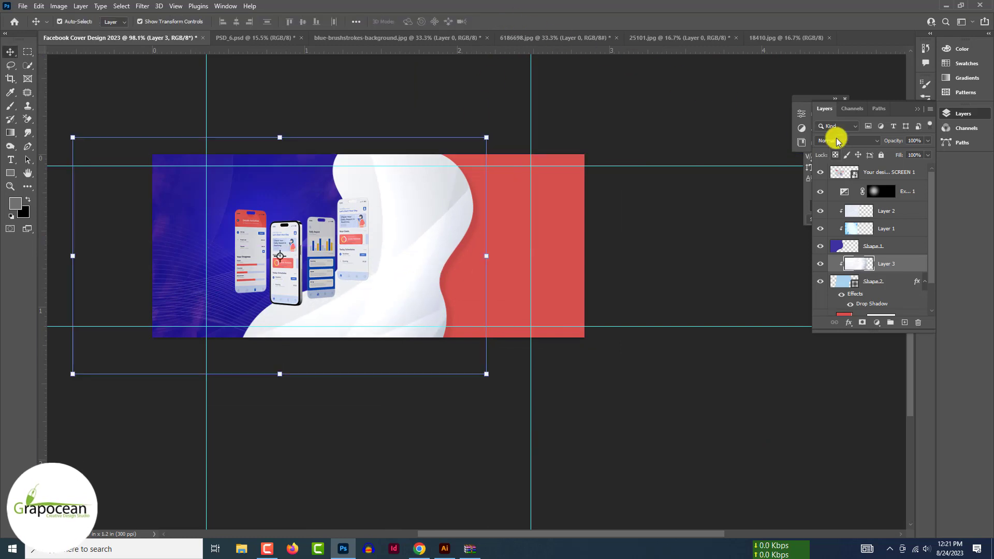
Preview the blend modes on the clipped white curve layer and set it to Divide.
click(838, 141)
key(Down)
key(Down)
key(Down)
key(Down)
key(Down)
key(Down)
key(Down)
key(Down)
key(Down)
key(Down)
key(Down)
key(Down)
key(Down)
key(Down)
key(Down)
key(Down)
key(Down)
key(Down)
key(Down)
key(Down)
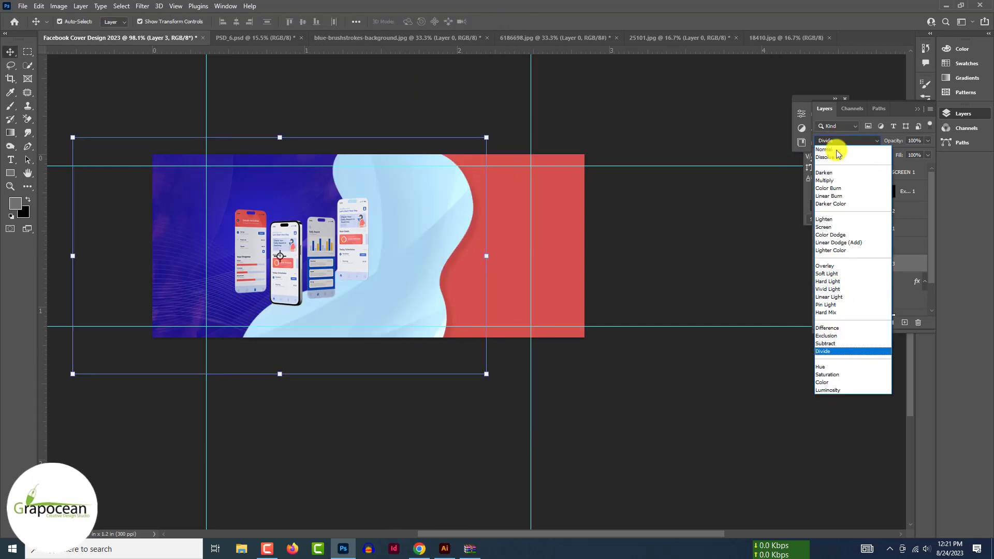
click(836, 352)
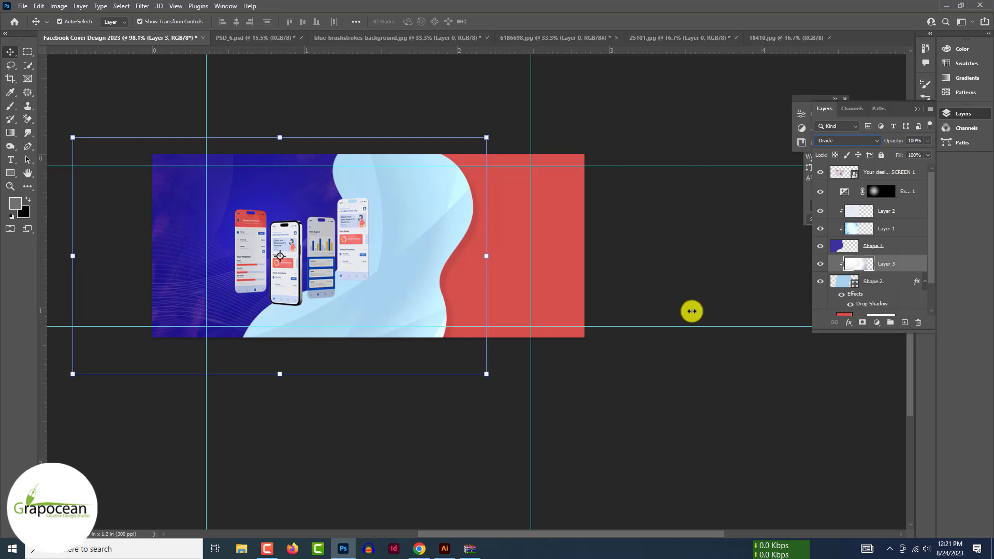
Resize the white curve layer to about 56.44% width and 80.90% height so it covers the light blue shape.
drag(73, 137, 252, 240)
drag(403, 301, 400, 216)
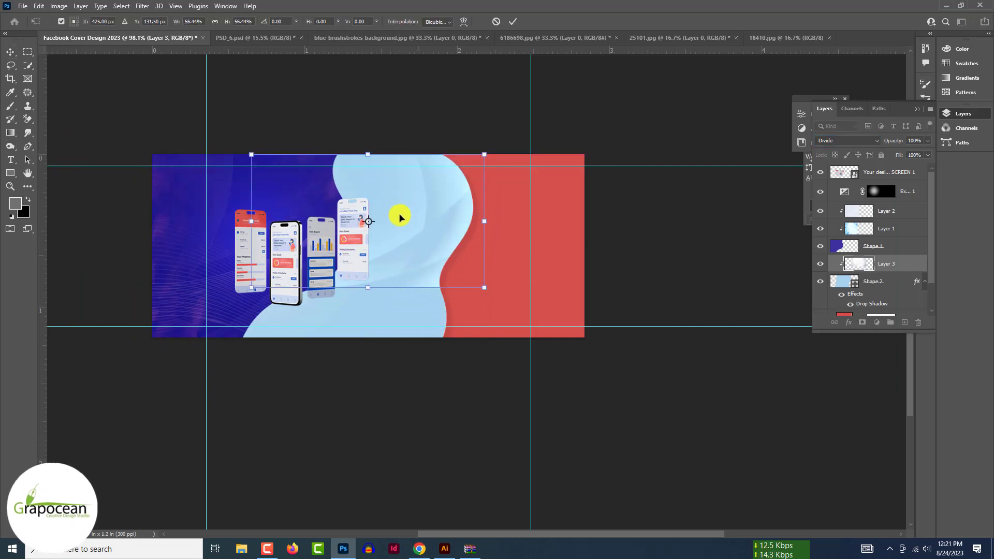
drag(367, 294, 358, 344)
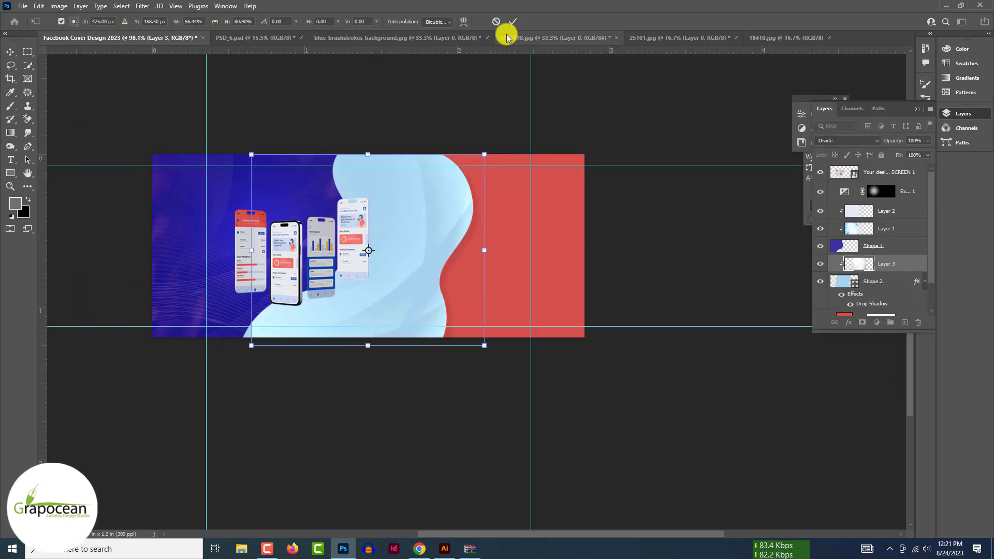
click(648, 262)
Copy the white triangle texture from 18410.jpg into the Facebook Cover Design 2023 document.
click(695, 37)
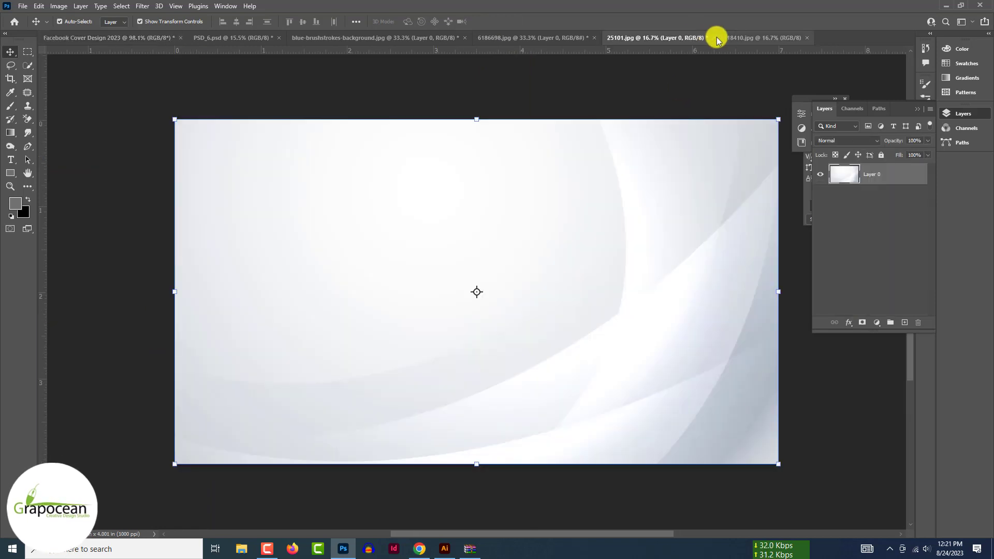
click(742, 38)
drag(538, 178, 200, 88)
click(535, 226)
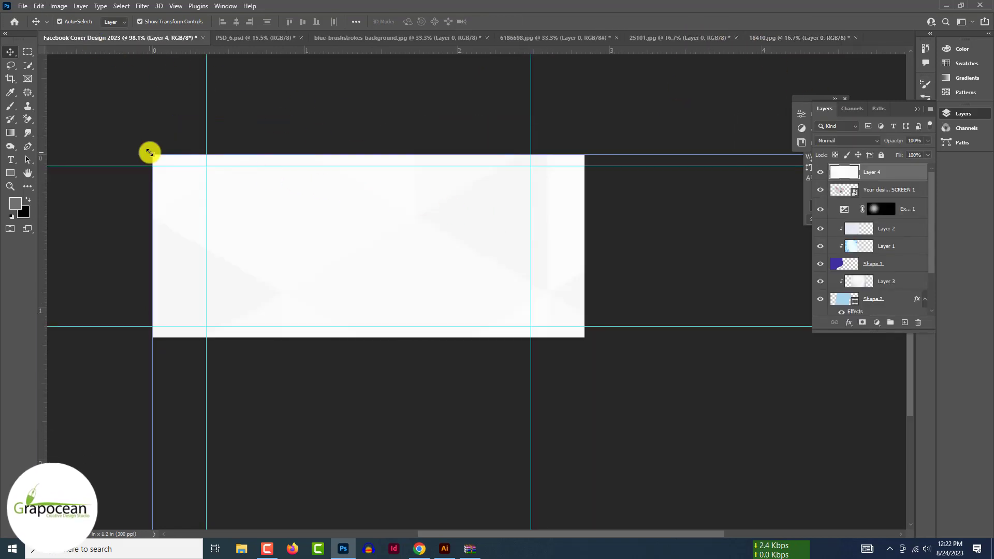
Scale the triangle texture layer to about 15% and position it over the whole cover.
drag(151, 154, 587, 444)
drag(639, 478, 207, 43)
scroll(289, 280, down, 9)
scroll(293, 281, down, 4)
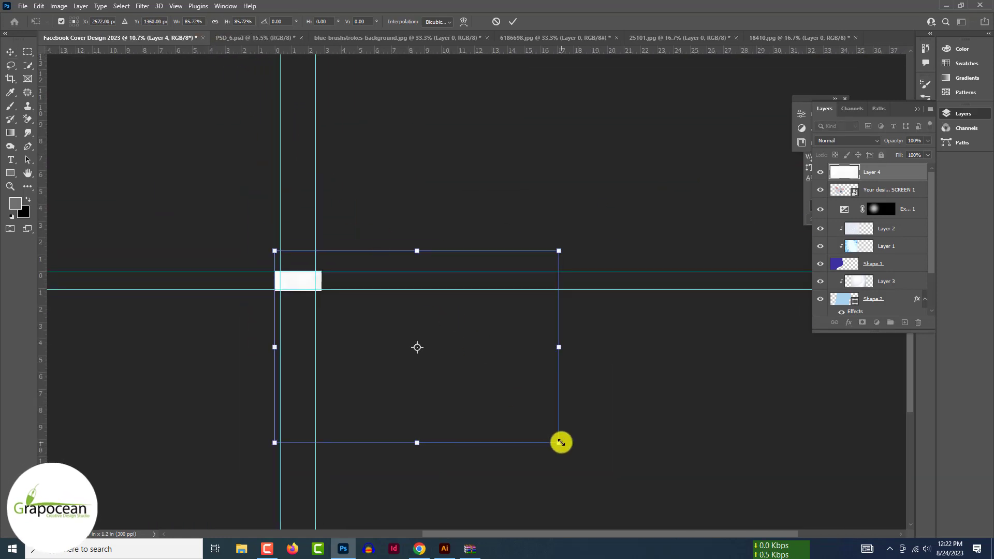
drag(560, 442, 300, 320)
scroll(294, 307, up, 10)
drag(291, 280, 292, 331)
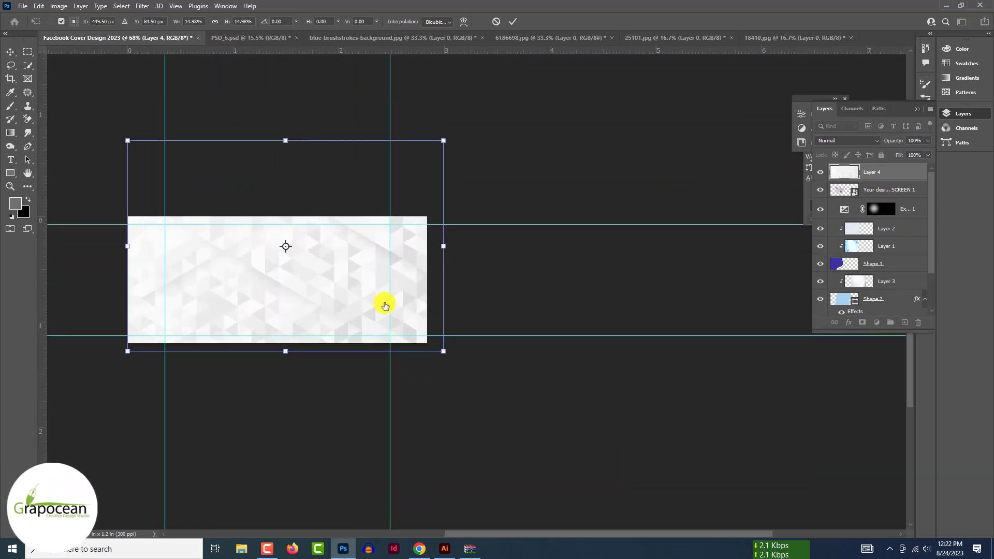
Move the triangle texture layer directly above the clipped white curve layer and clip it to the light blue shape.
drag(876, 178, 872, 273)
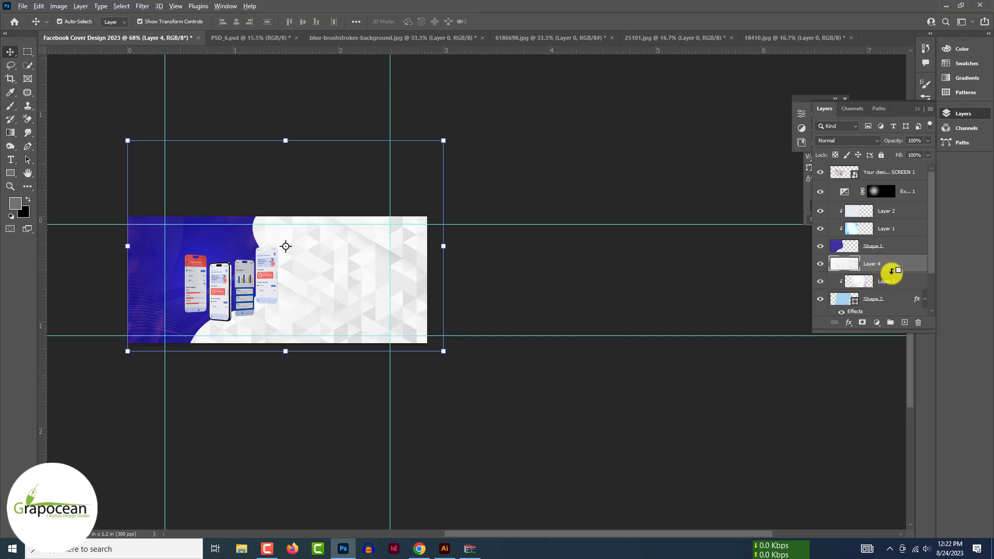
alt+click(887, 273)
Preview blend modes on the clipped triangle texture layer and set it to Linear Burn.
click(845, 140)
key(Down)
key(Down)
key(Down)
key(Down)
key(Down)
click(874, 197)
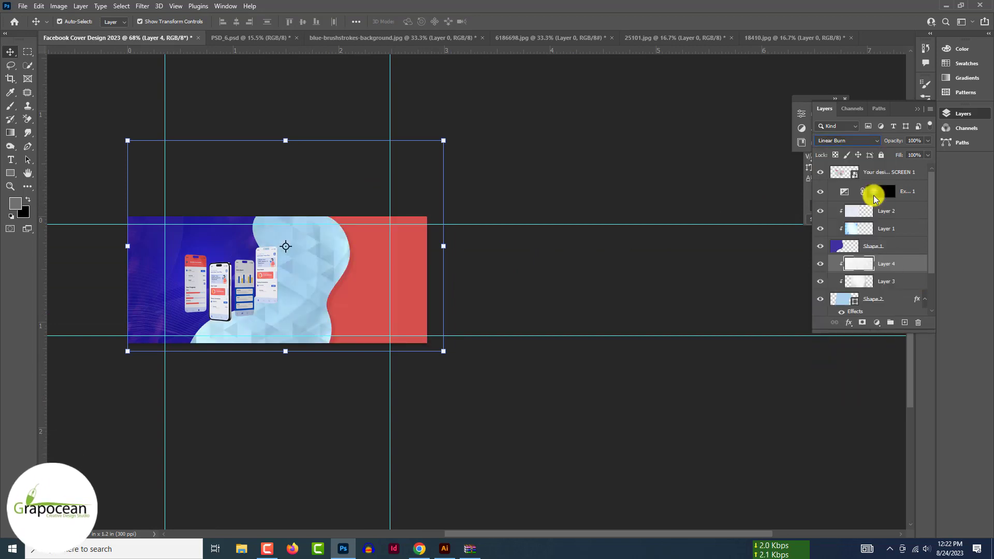
Scale the triangle texture down to about 81% and stretch the white curve layer to about 134.57% width.
drag(128, 141, 176, 199)
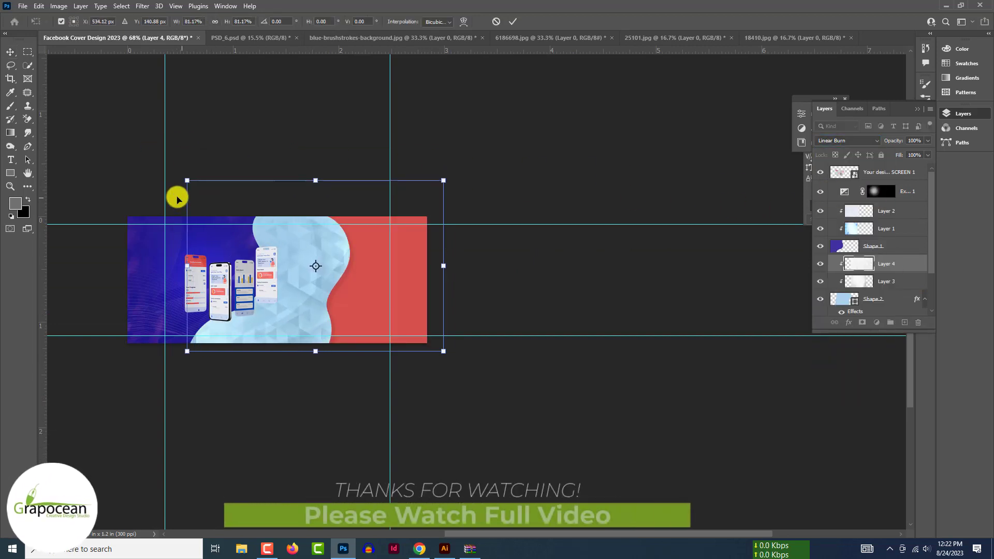
click(517, 23)
click(879, 286)
drag(356, 283, 364, 285)
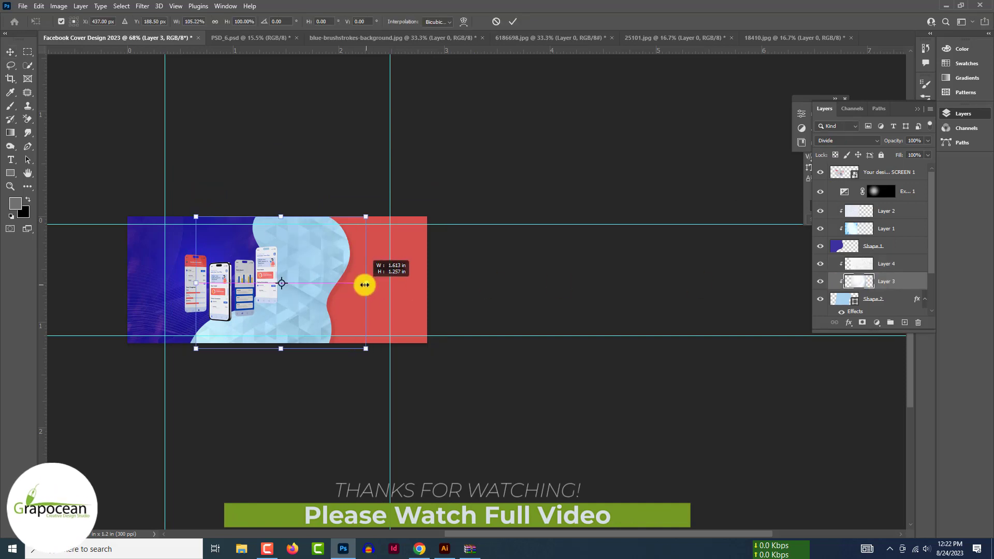
drag(196, 283, 146, 283)
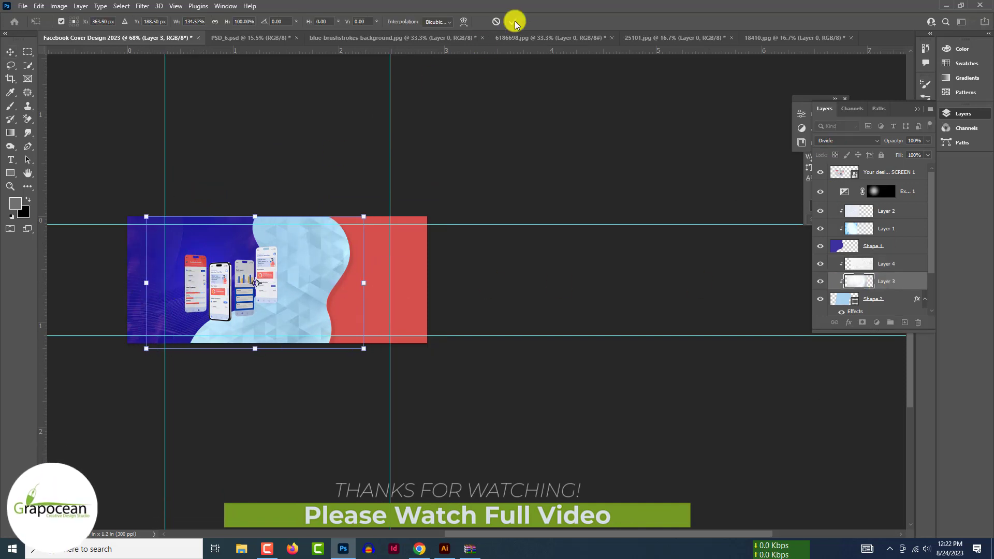
Lower the opacity of the clipped triangle texture layer slightly.
click(892, 265)
click(928, 141)
mouse_move(927, 152)
mouse_down()
mouse_move(894, 154)
mouse_move(917, 155)
mouse_up()
click(894, 280)
click(493, 426)
scroll(493, 426, up, 3)
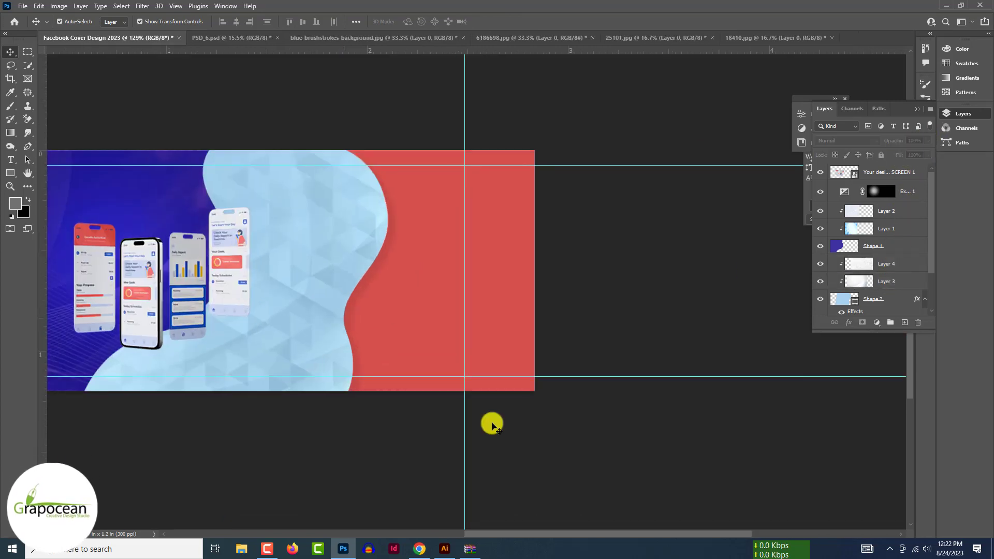
scroll(494, 427, down, 3)
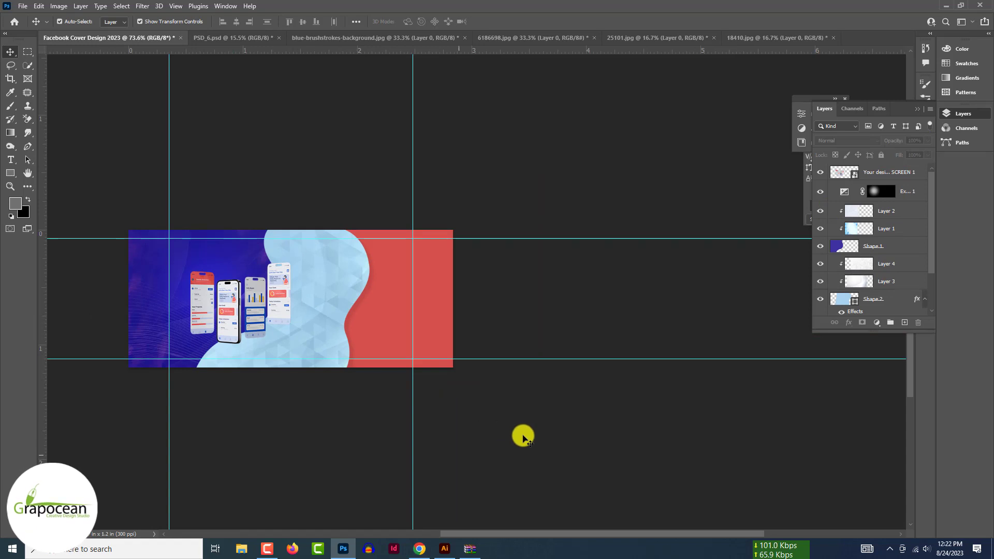
Try a black drop shadow on the dark blue shape with 30 px distance and about 40% opacity.
click(248, 267)
click(342, 301)
click(388, 308)
click(255, 270)
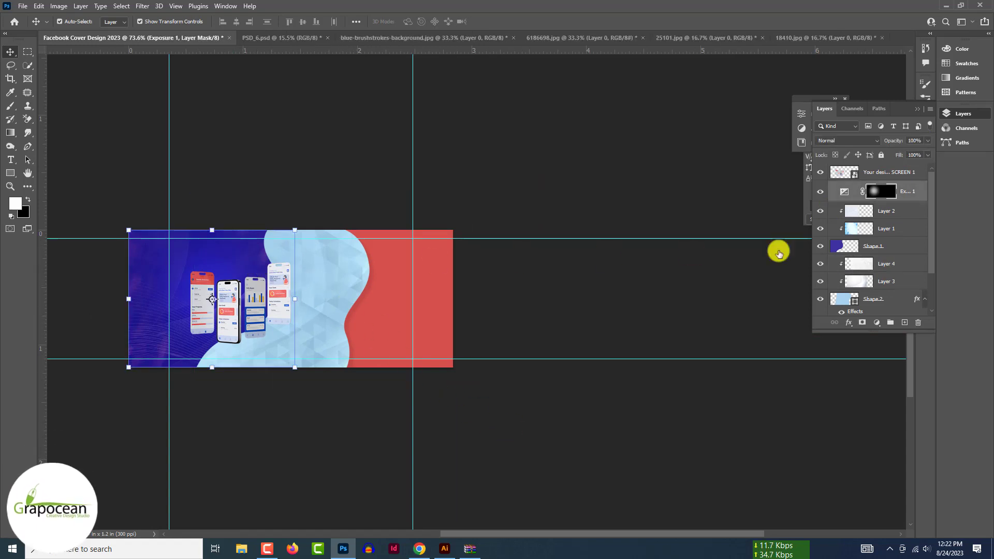
click(899, 250)
right_click(900, 250)
click(825, 102)
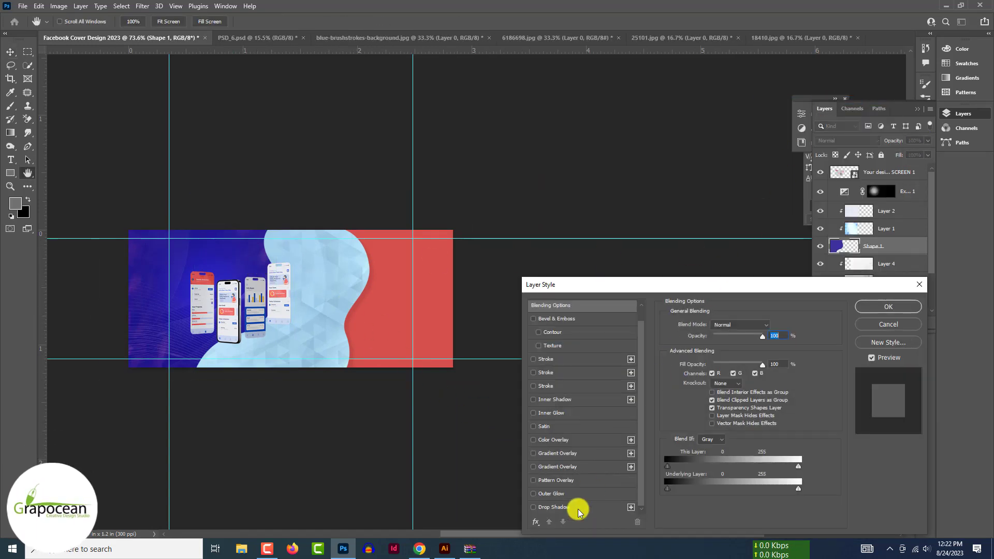
click(577, 508)
drag(708, 339, 779, 334)
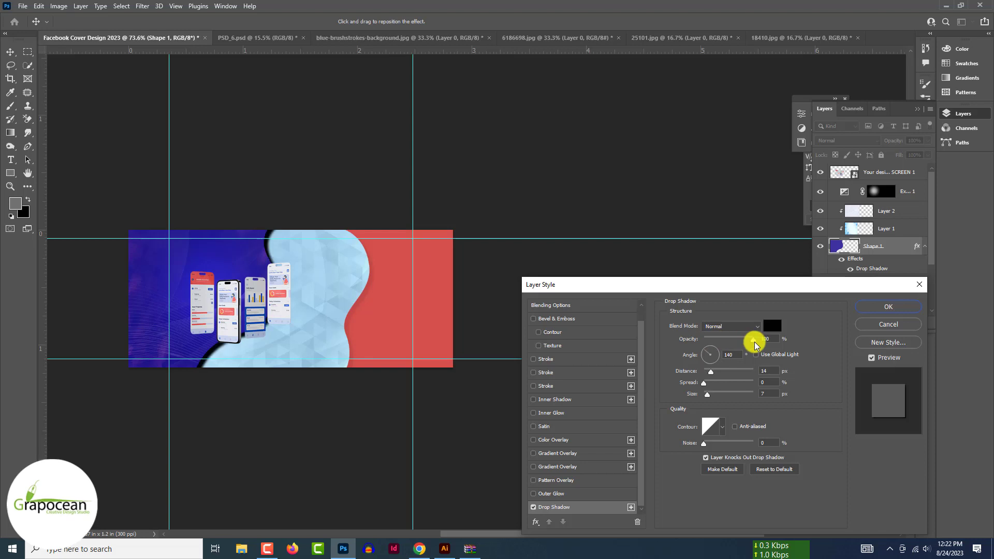
click(720, 372)
click(726, 340)
drag(707, 340, 724, 342)
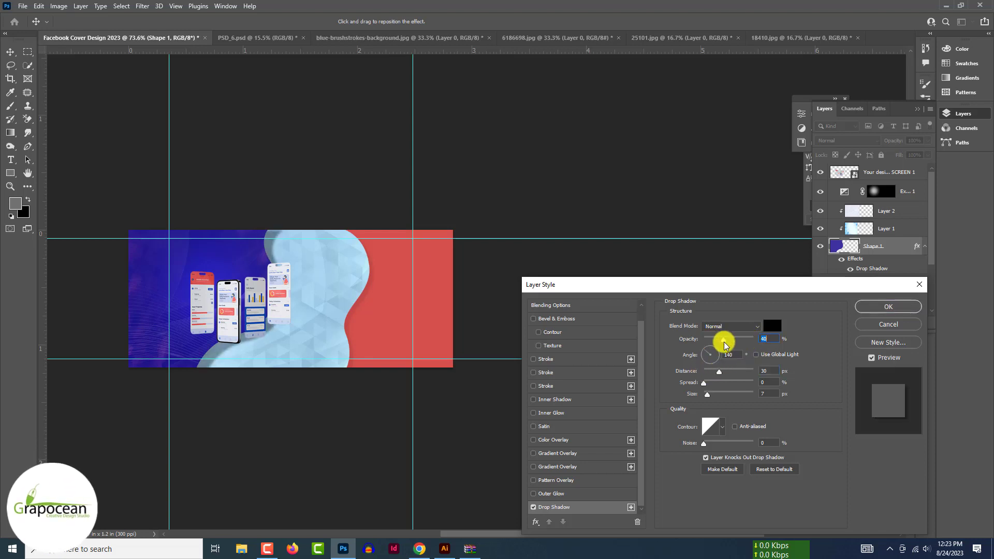
Try the dark blue shape's drop shadow with 49 px size, 0 px distance and 0% spread.
drag(708, 395, 759, 337)
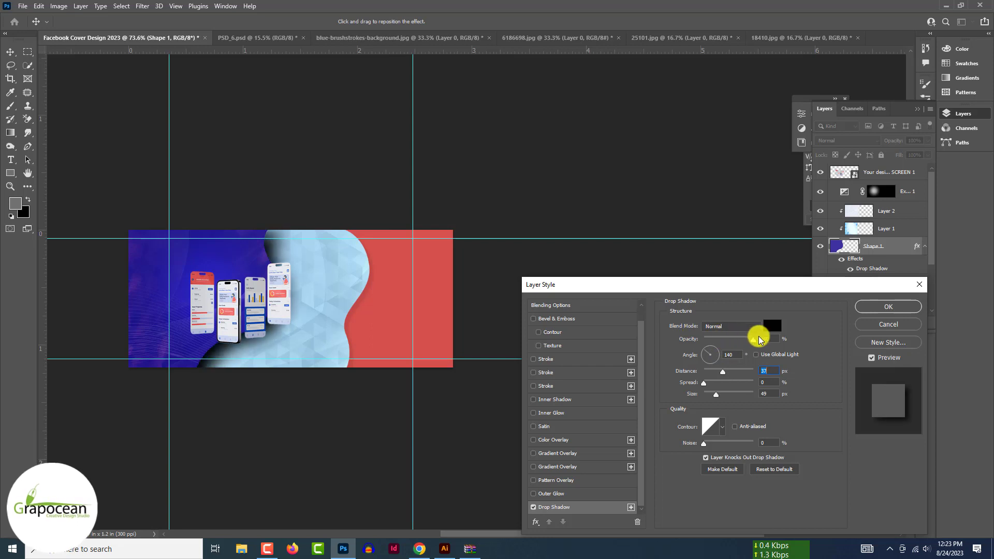
drag(705, 383, 698, 373)
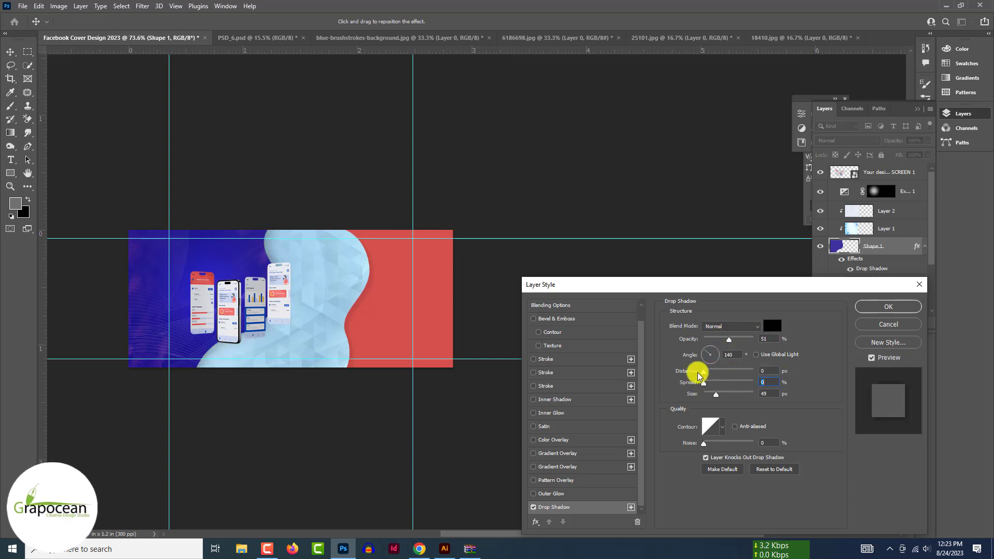
click(740, 340)
click(888, 306)
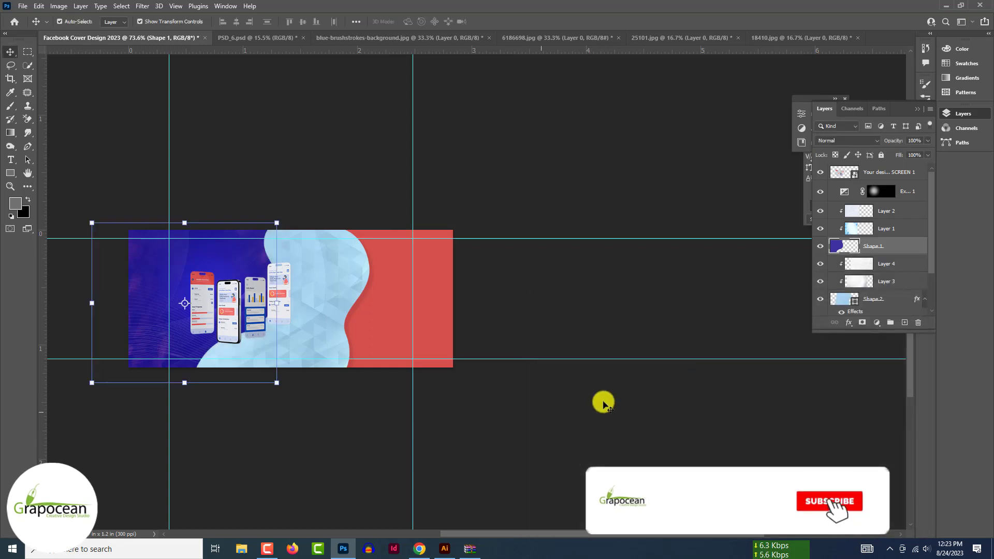
Try a lower opacity and an inner glow on the dark blue shape, restoring 100% opacity and removing the glow.
right_click(873, 226)
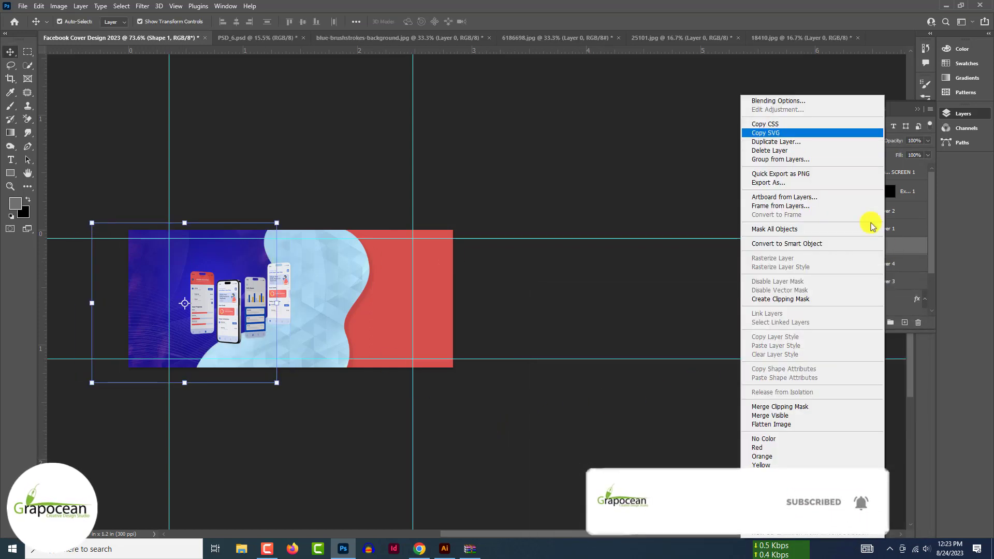
click(797, 101)
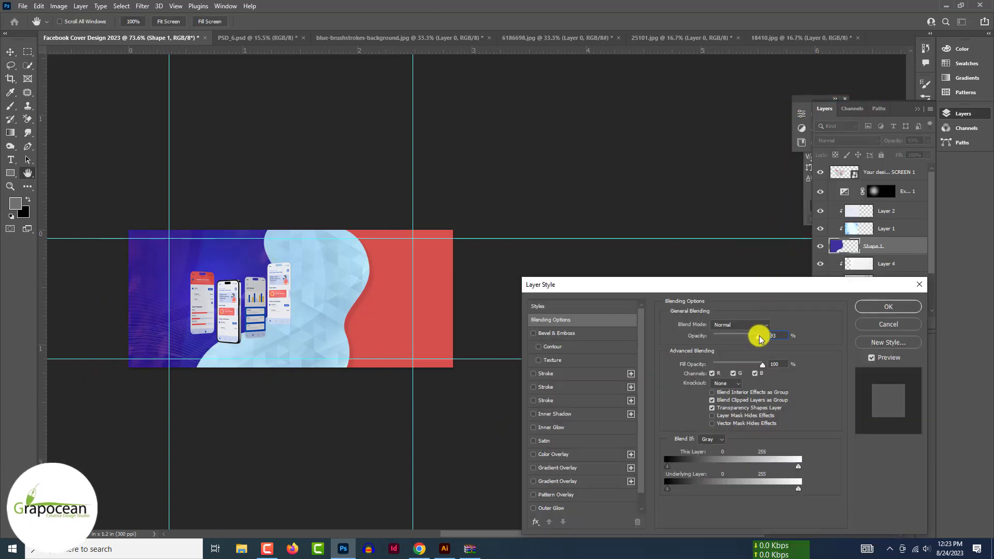
drag(759, 339, 811, 339)
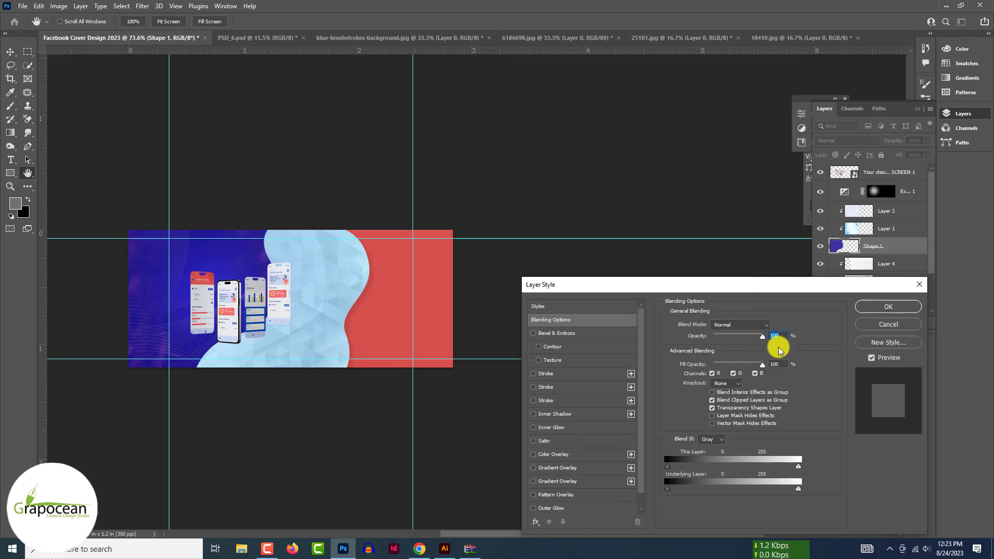
click(559, 427)
drag(719, 338, 712, 338)
click(533, 427)
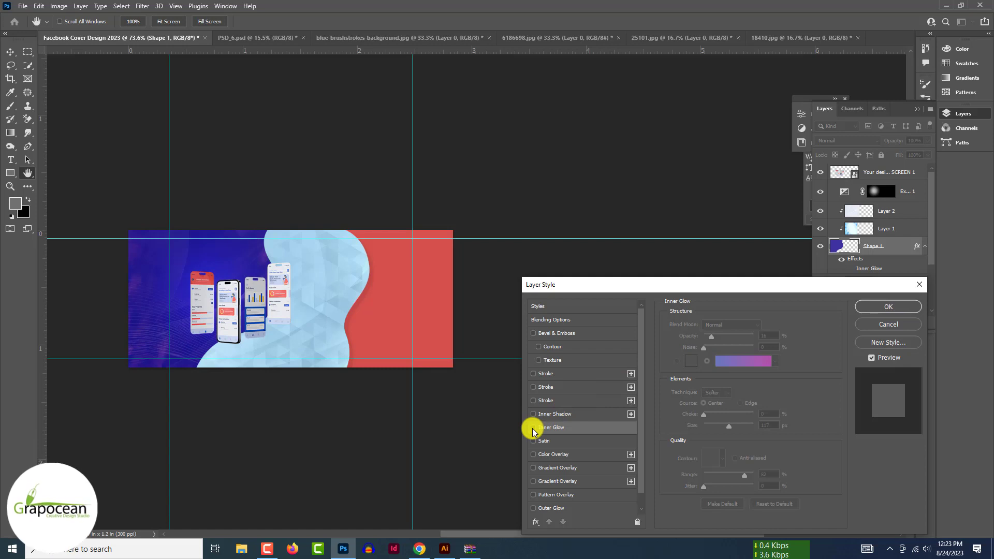
Try an inner shadow on the dark blue shape with 13% opacity, 16 px distance and 7 px size.
scroll(533, 431, down, 1)
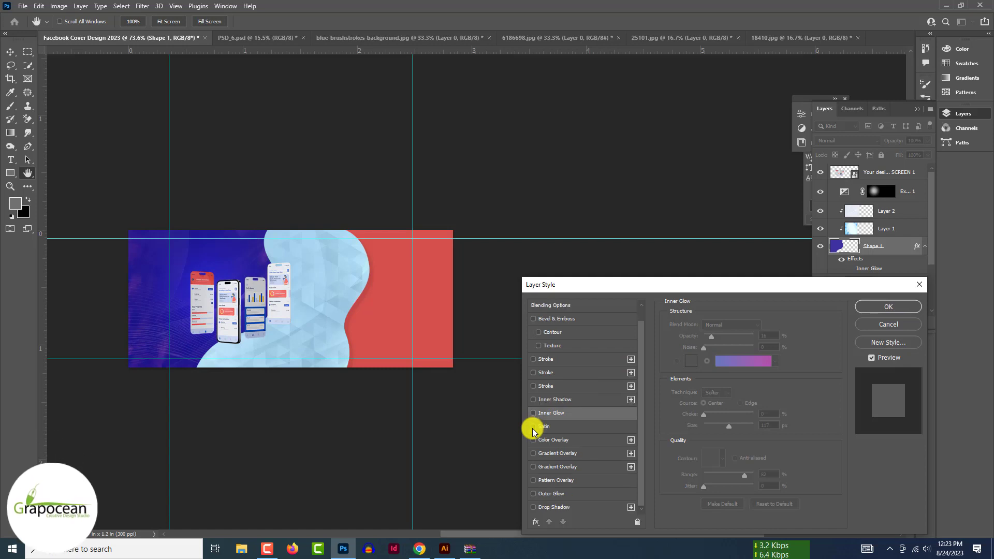
click(564, 401)
mouse_move(742, 341)
mouse_down()
mouse_move(689, 340)
mouse_move(730, 343)
mouse_up()
drag(753, 396, 688, 394)
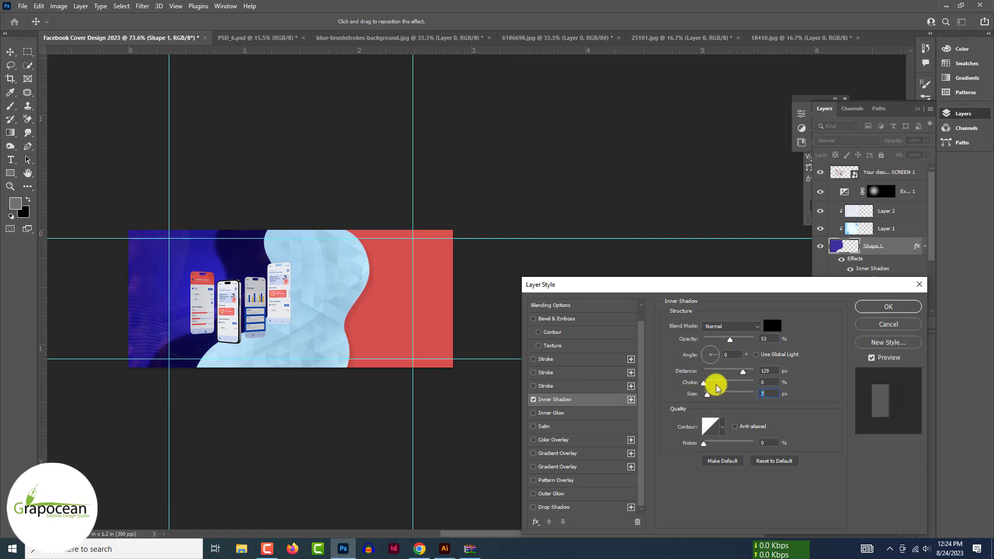
drag(742, 371, 713, 374)
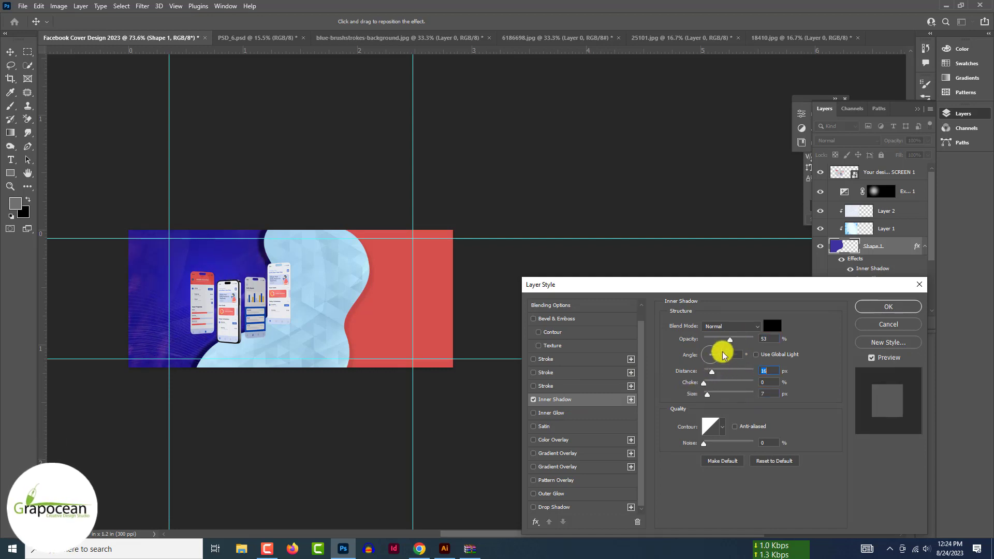
drag(713, 343, 712, 351)
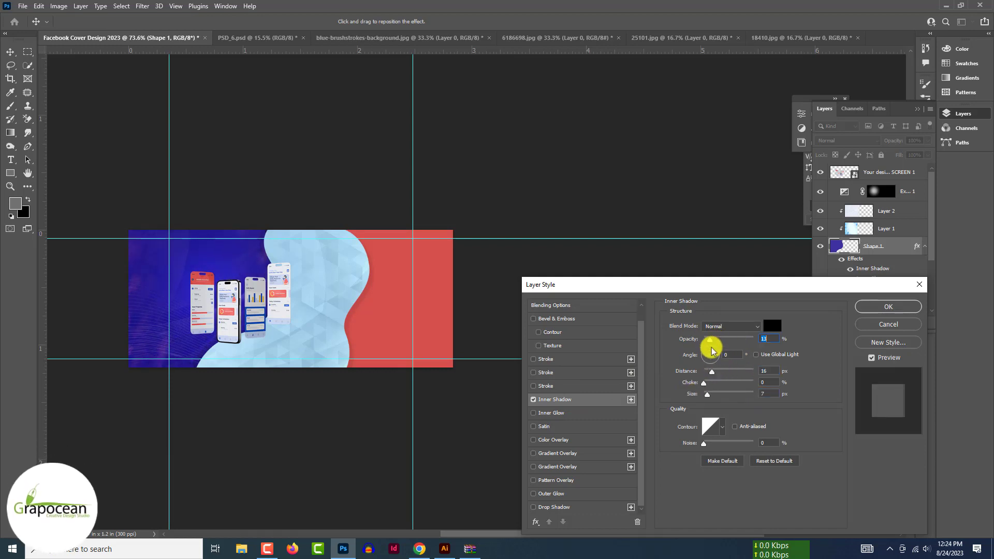
click(881, 324)
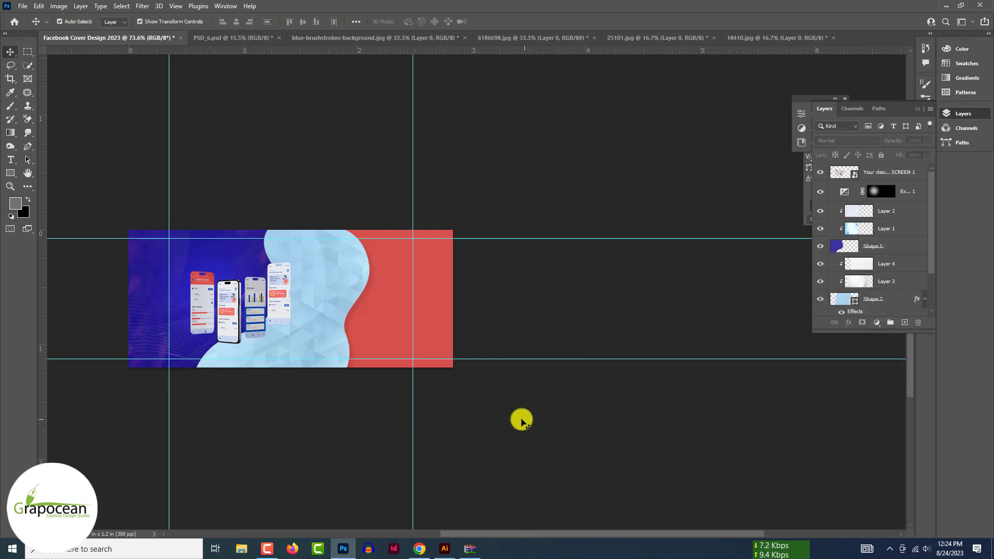
Toggle the dark blue shape's visibility to compare the cover with and without it.
click(303, 309)
click(820, 248)
click(820, 249)
click(820, 249)
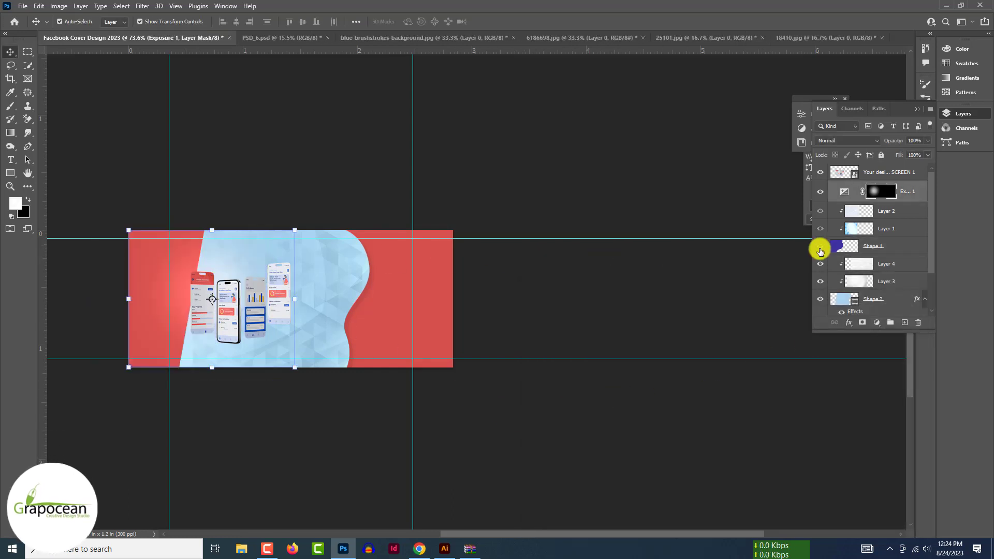
click(820, 249)
double_click(839, 245)
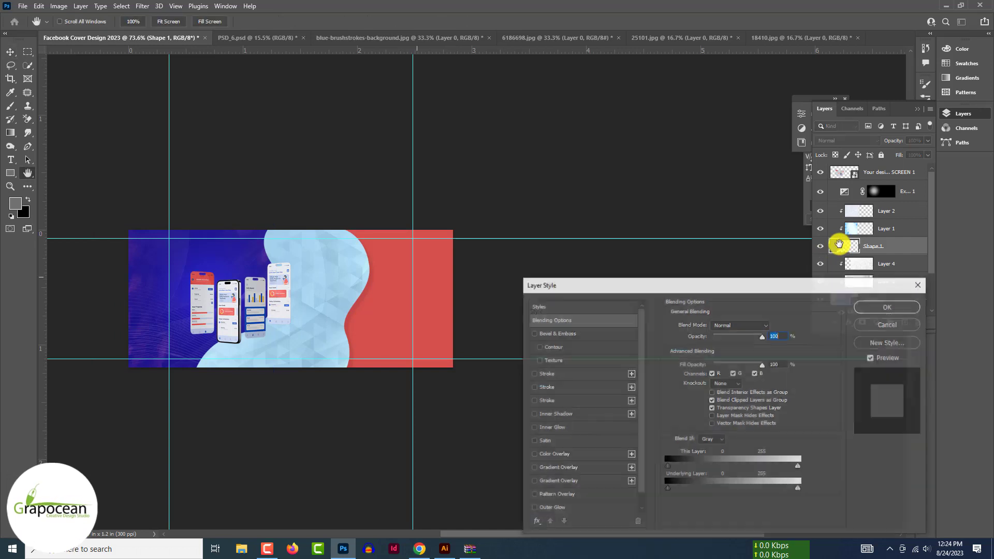
click(888, 321)
click(820, 247)
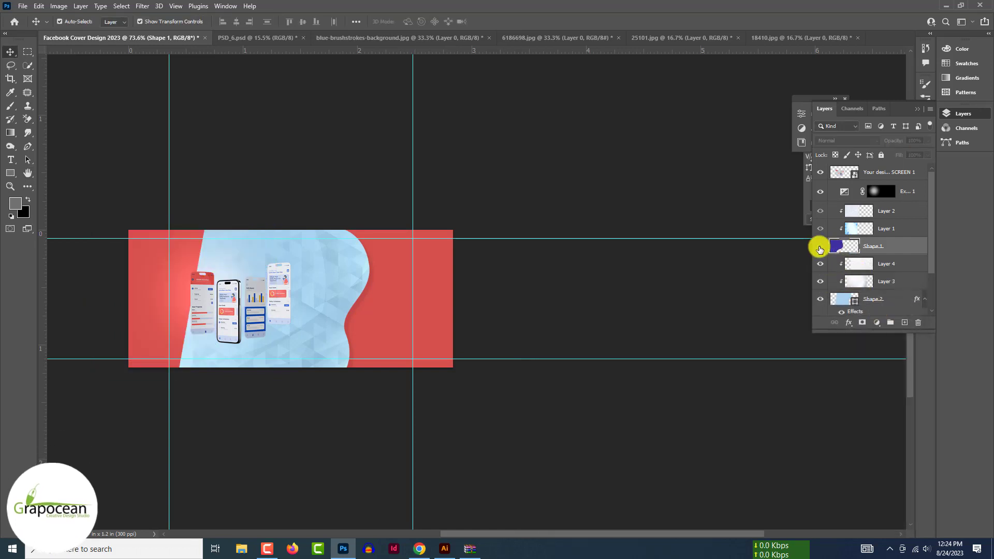
click(820, 246)
Inspect the dark blue shape's fill colour options and deselect the shape.
right_click(887, 246)
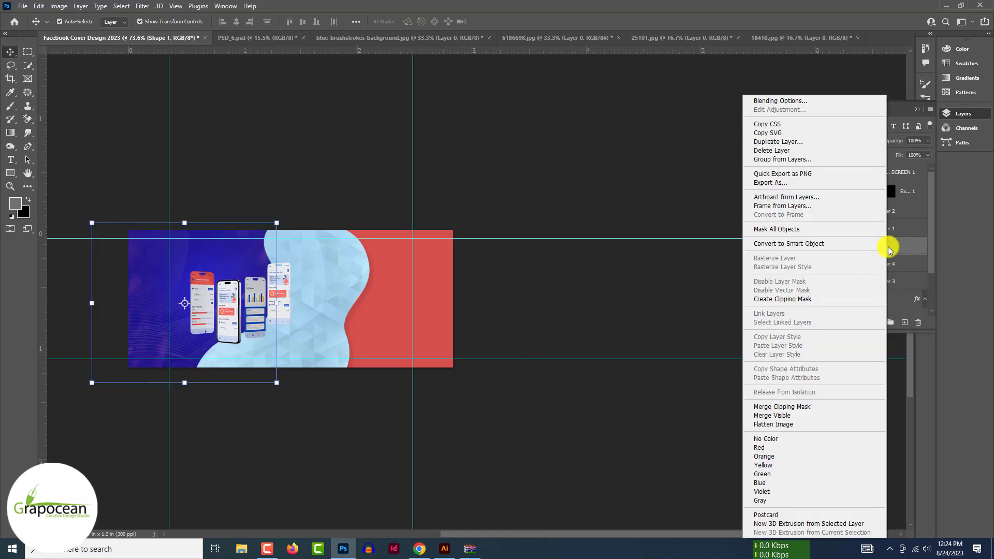
click(10, 173)
click(113, 23)
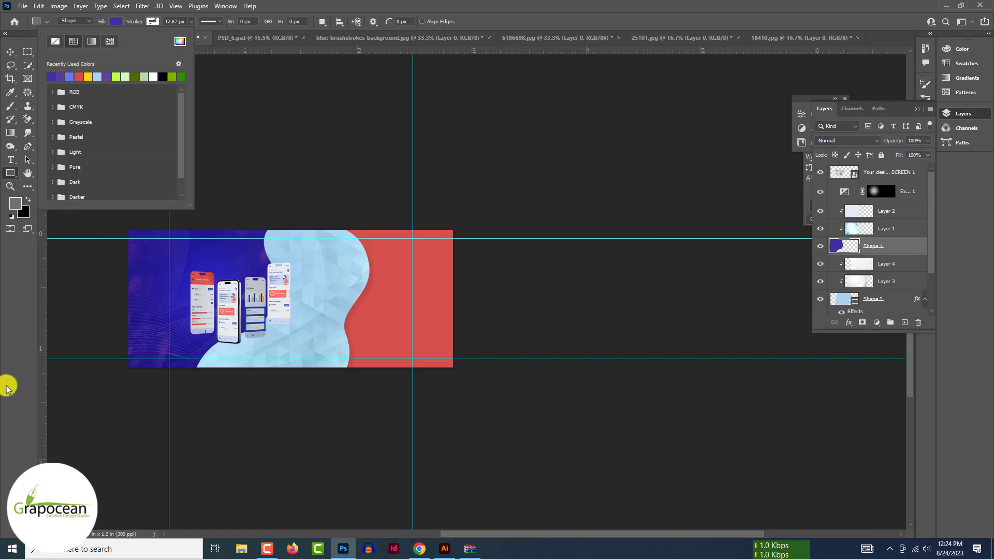
click(11, 52)
click(99, 138)
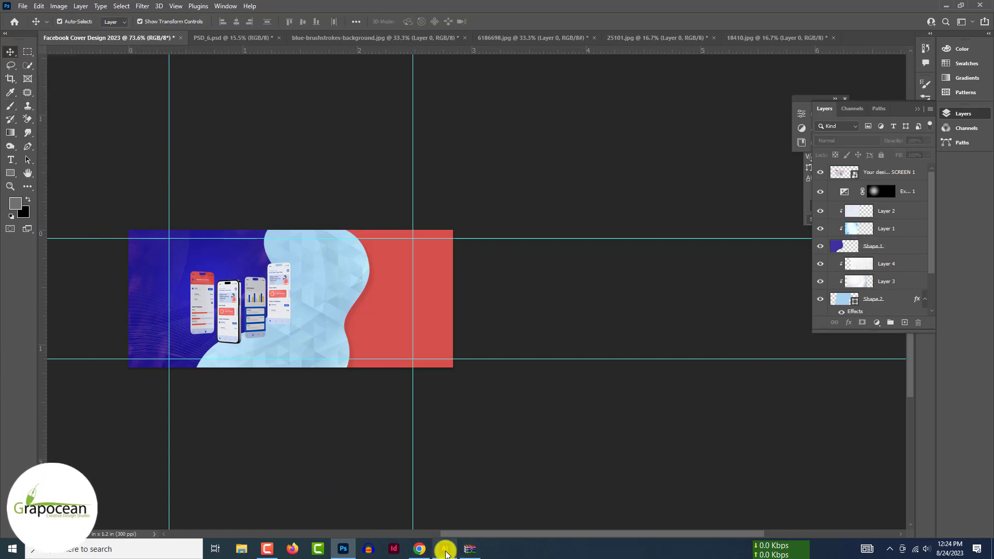
Switch to Illustrator, examine the app logo variants in 4856278.ai, and switch back to Photoshop.
click(445, 548)
click(212, 43)
scroll(414, 314, up, 4)
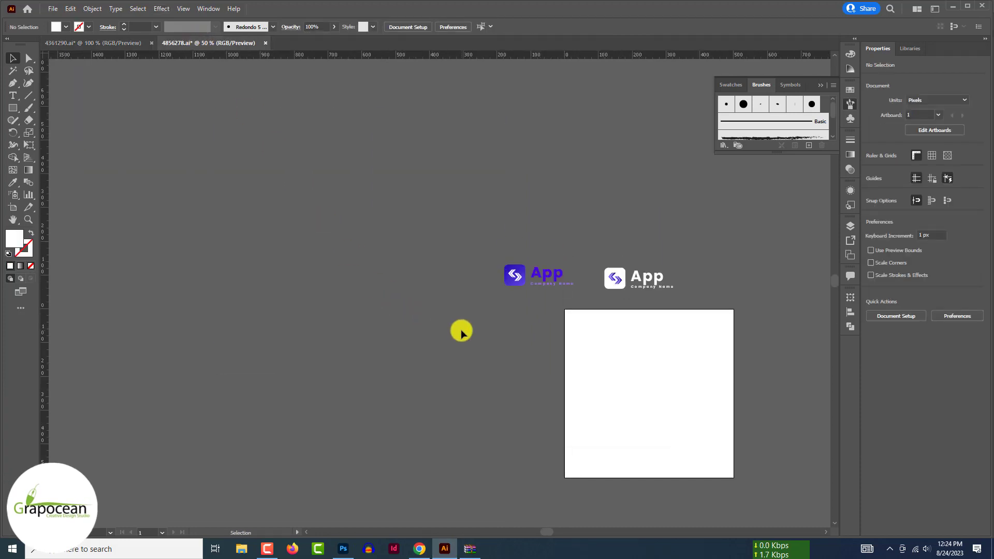
scroll(458, 342, down, 2)
click(343, 549)
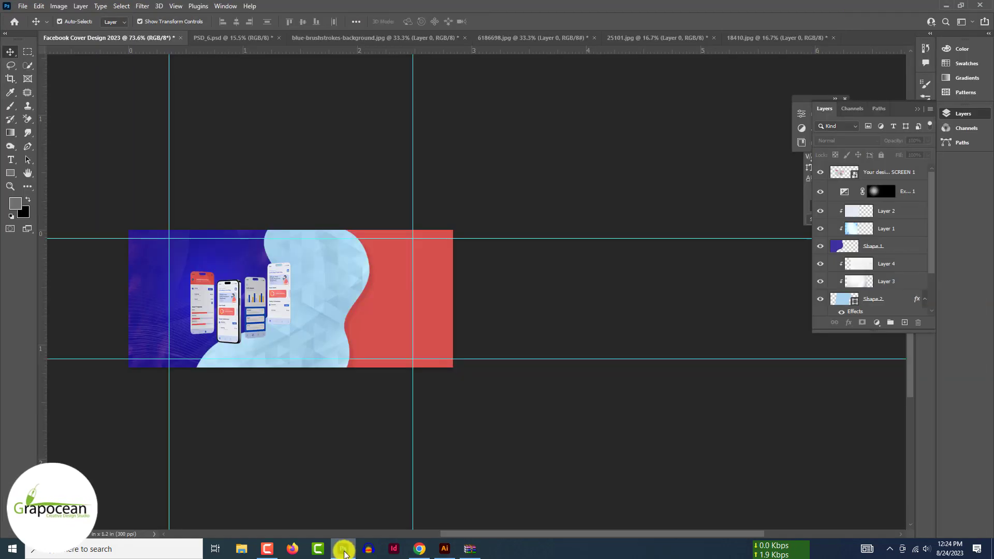
Switch back to Photoshop and place the app logo on the dark blue shape, just above the phone mockups.
click(344, 549)
drag(637, 296, 317, 290)
drag(444, 343, 178, 297)
scroll(159, 267, up, 3)
drag(132, 255, 220, 255)
click(513, 22)
drag(317, 348, 297, 347)
scroll(417, 337, down, 3)
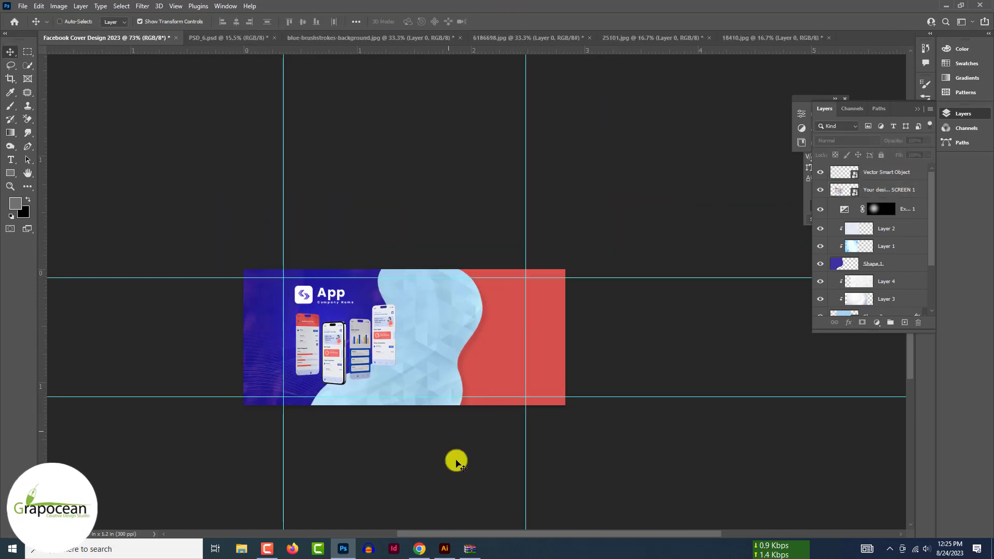
Add the text "Pro Apps" beside the logo, across the light blue shape.
scroll(455, 462, up, 3)
click(10, 160)
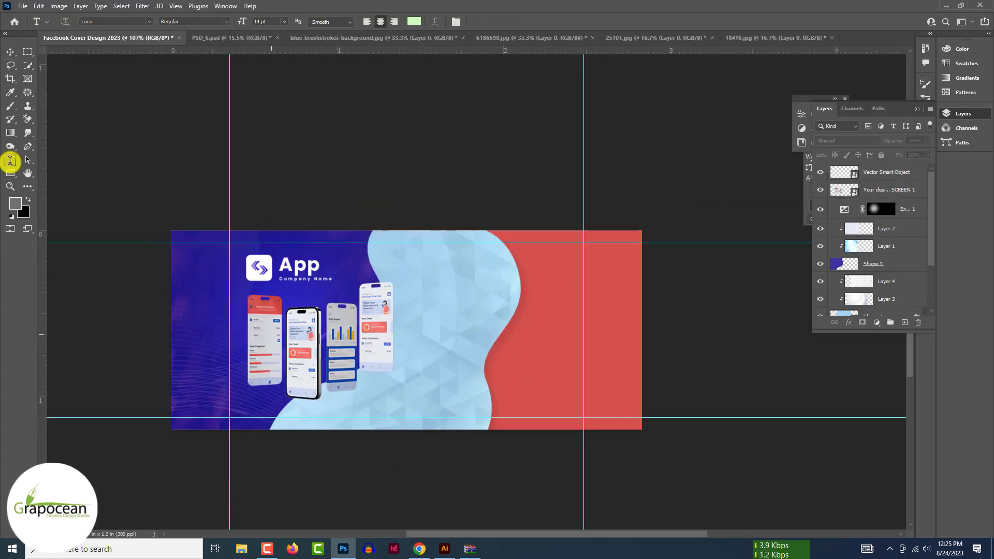
key(ctrl+plus)
click(7, 55)
scroll(270, 281, down, 4)
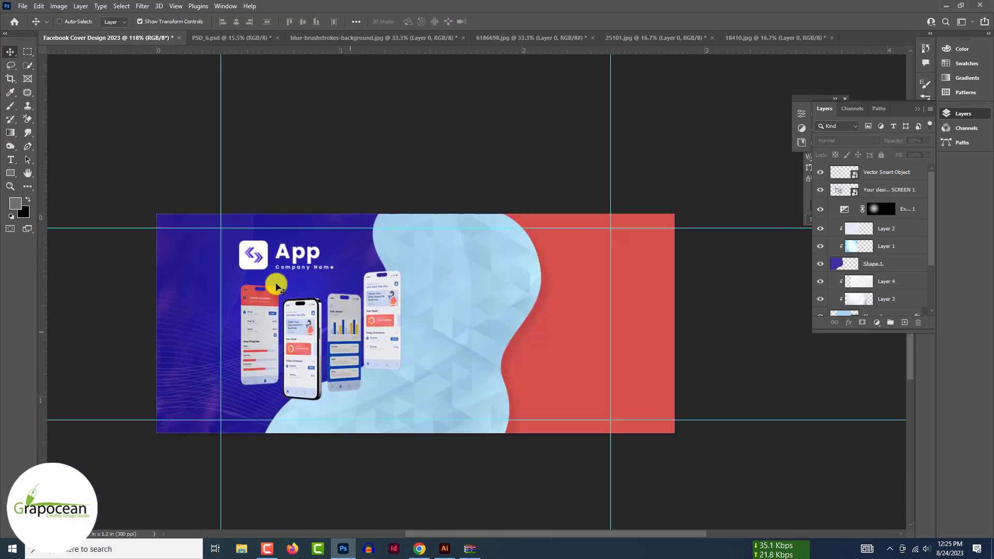
scroll(481, 459, up, 1)
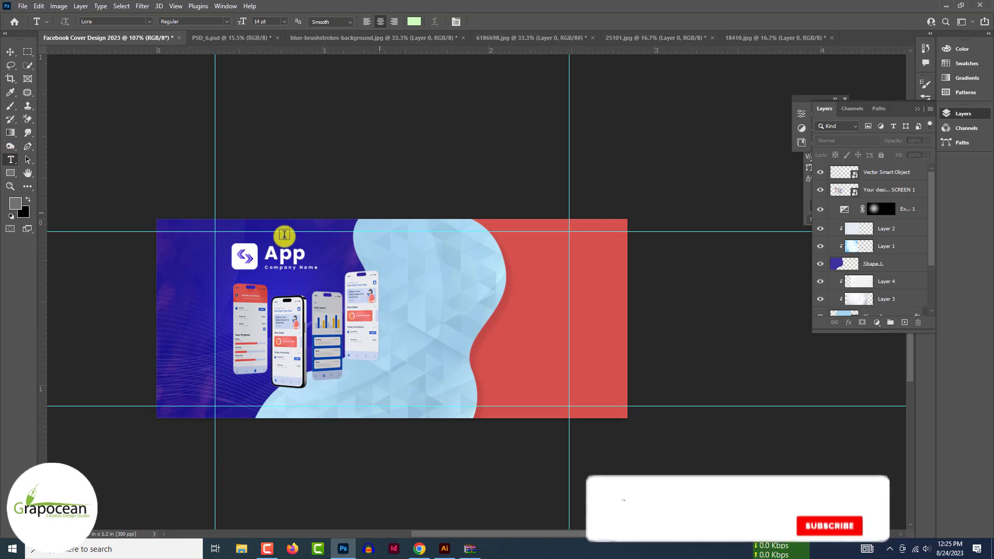
click(408, 271)
key(BackSpace)
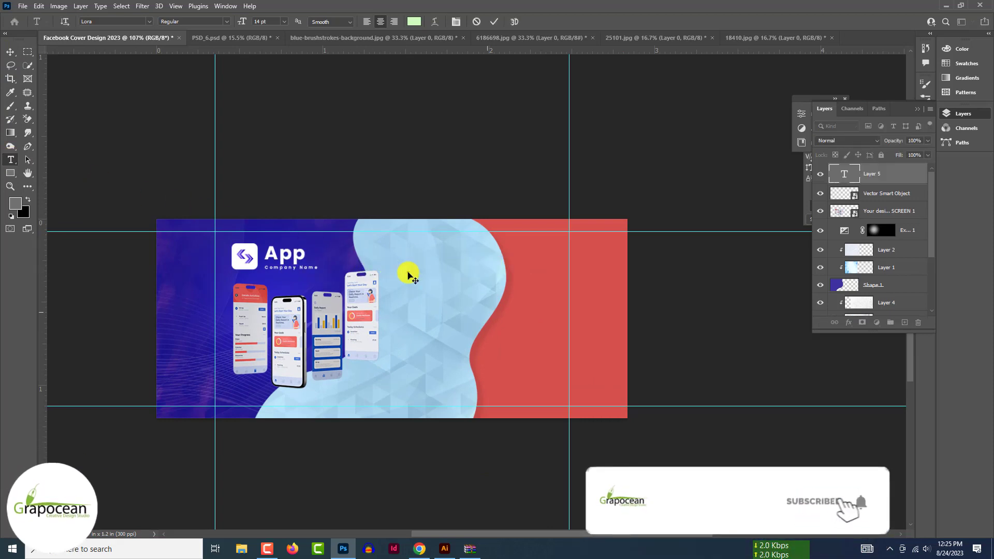
text(Pro Apps)
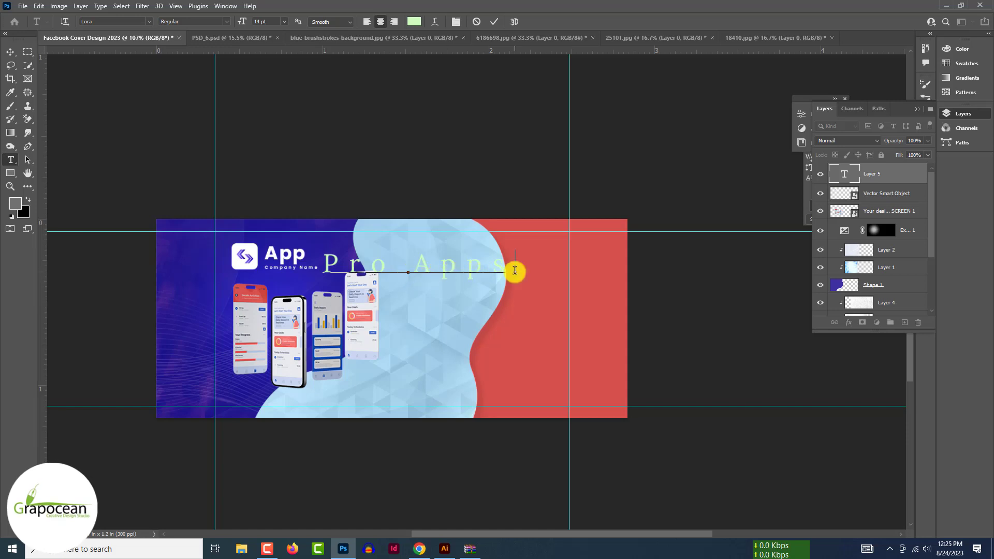
Browse fonts for the "Pro Apps" text and set it in Montserrat Bold.
drag(514, 271, 280, 280)
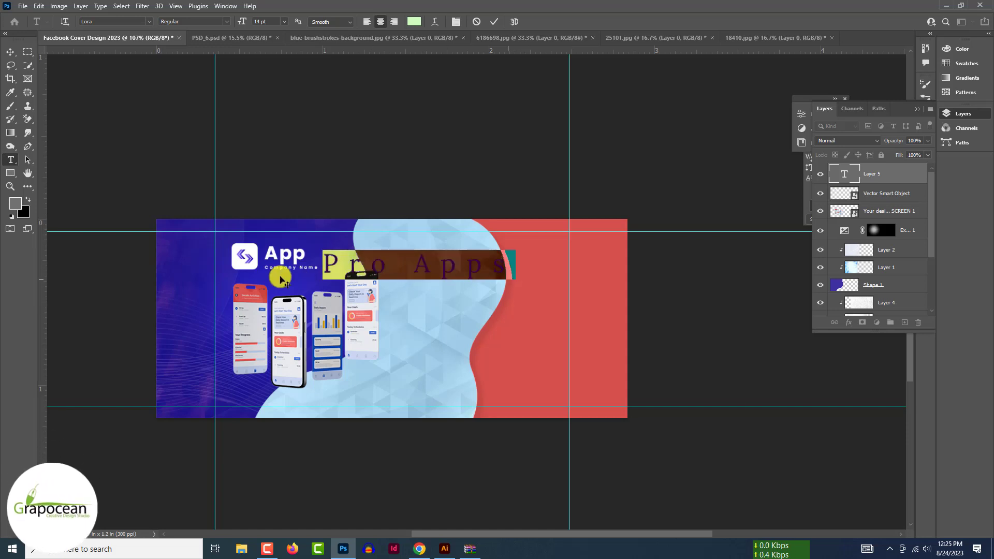
click(150, 20)
key(Down)
key(Down)
key(Down)
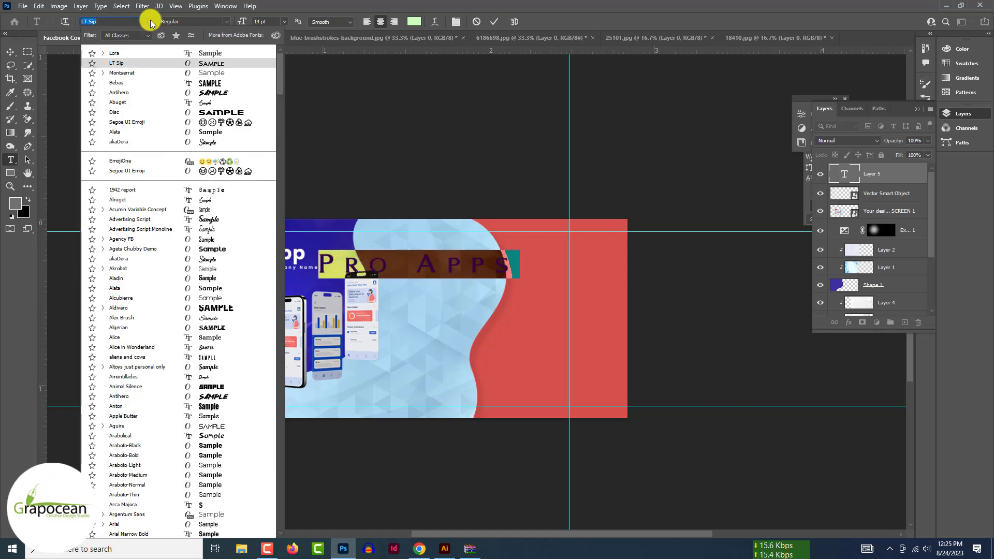
key(Down)
key(Down)
key(Down)
key(Down)
key(Down)
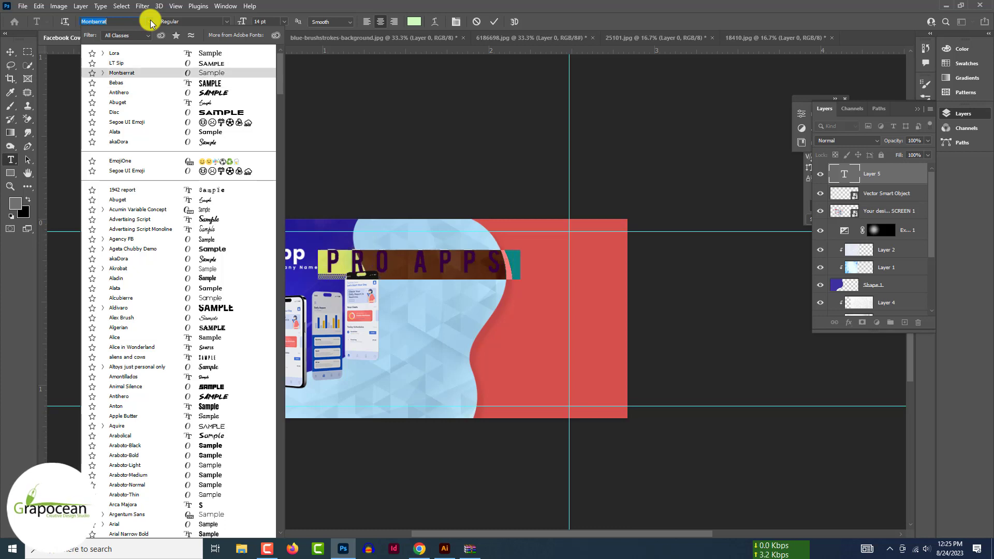
click(141, 72)
click(225, 22)
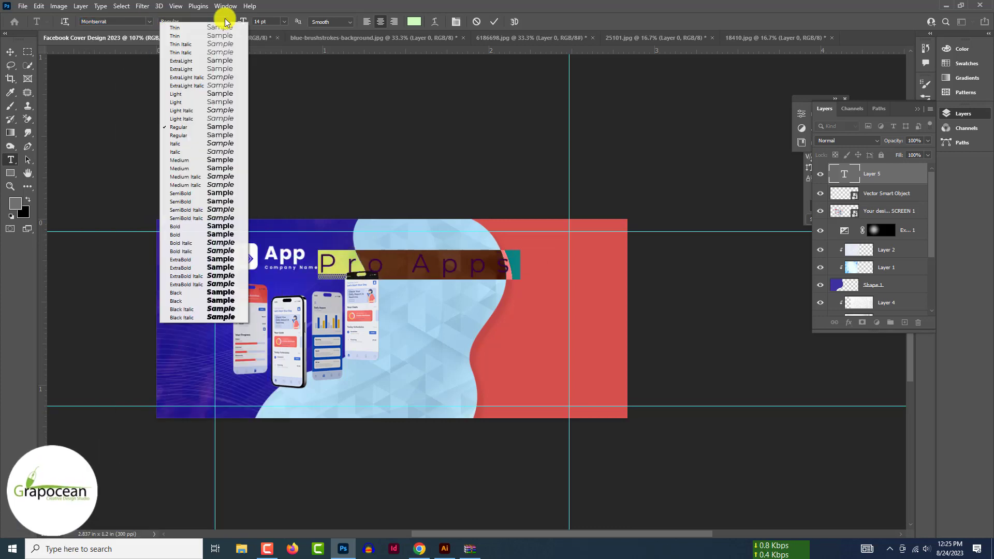
click(209, 227)
Set the text's kerning to Optical and its tracking to -5.
key(ctrl+t)
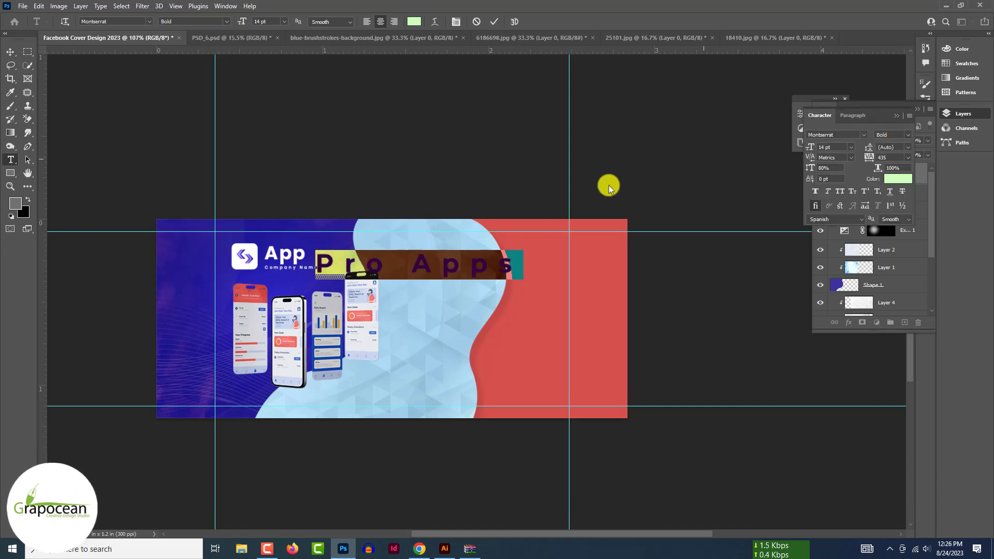
click(851, 157)
click(845, 175)
click(900, 207)
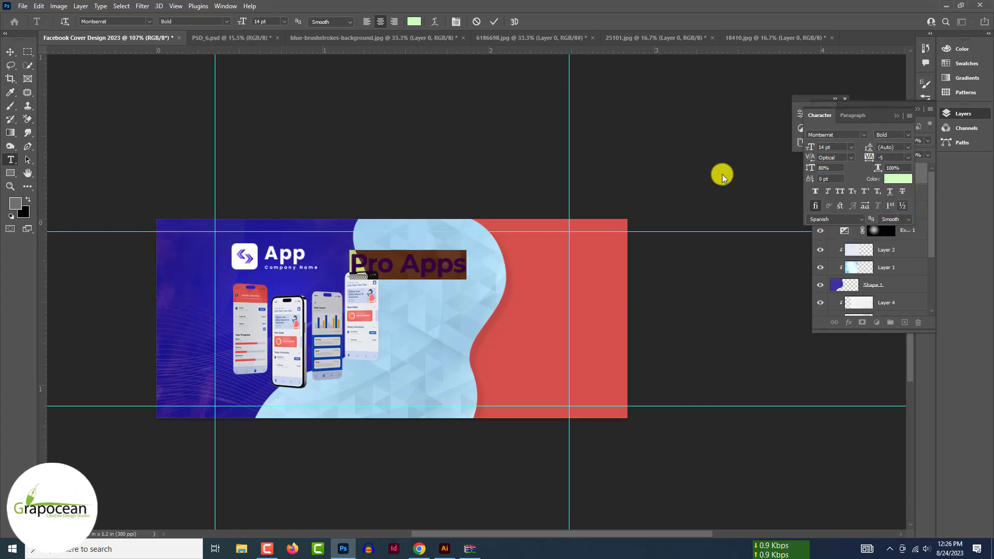
click(10, 52)
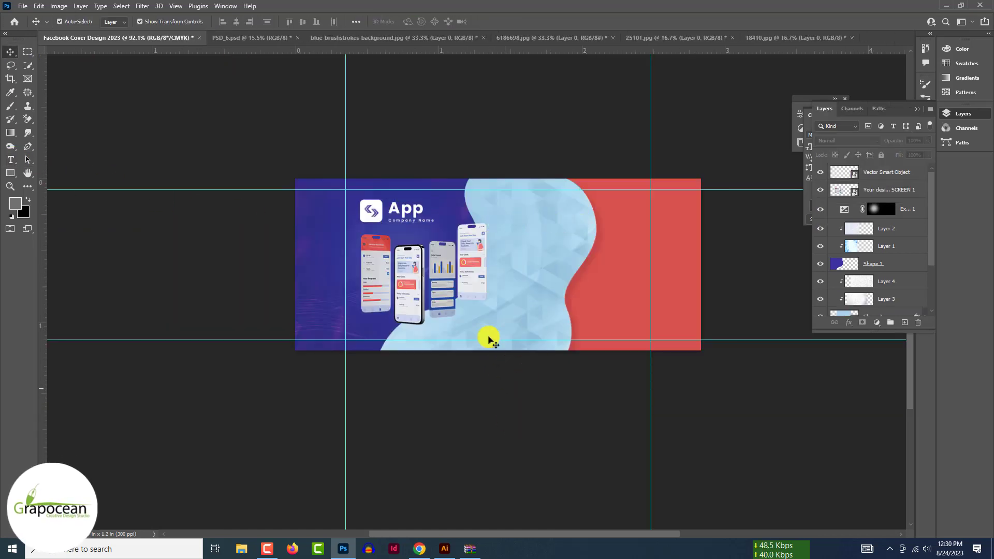
Move the phone mockups onto the light blue shape and add the text "Pro Apps" below the logo.
drag(468, 288, 566, 291)
click(10, 160)
click(378, 253)
key(BackSpace)
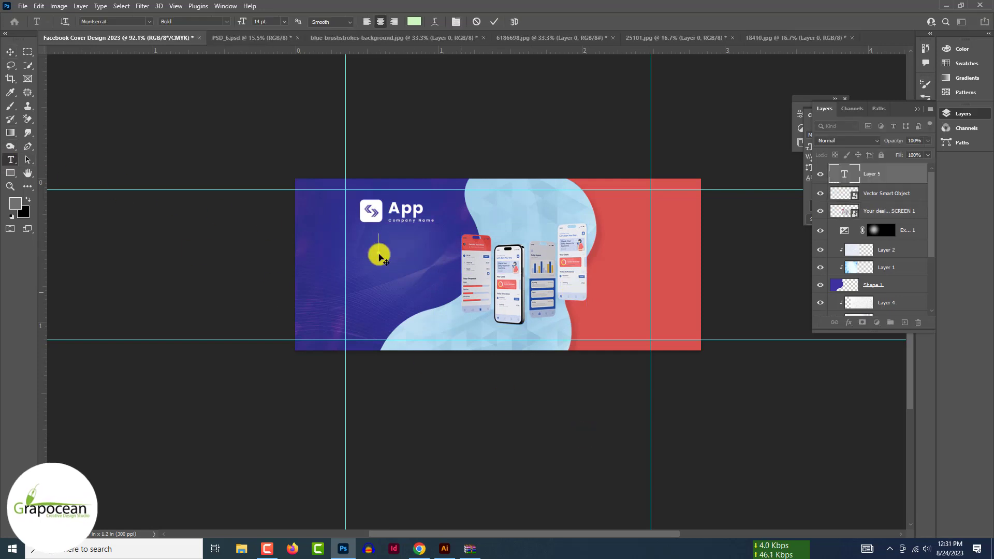
text(Pro Ap)
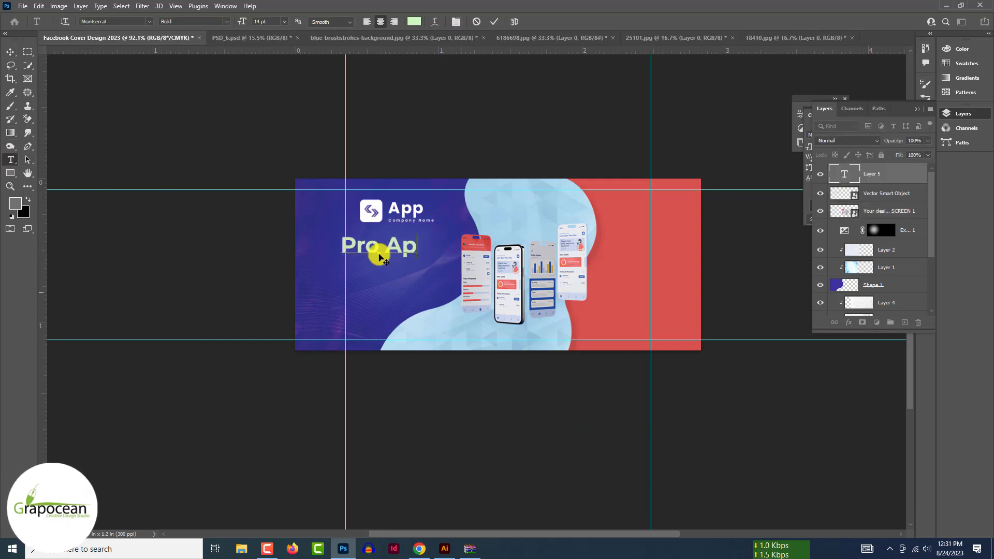
text(ps)
key(BackSpace)
text(ps)
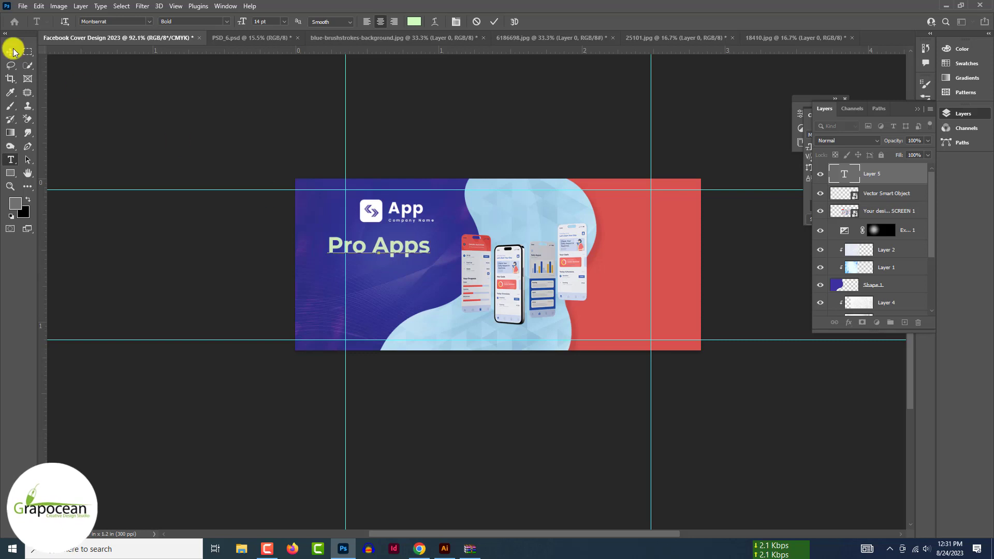
Align the "Pro Apps" text under the logo's left edge and pick a different text colour.
click(11, 52)
scroll(362, 228, up, 4)
drag(417, 253, 572, 261)
click(10, 159)
click(415, 21)
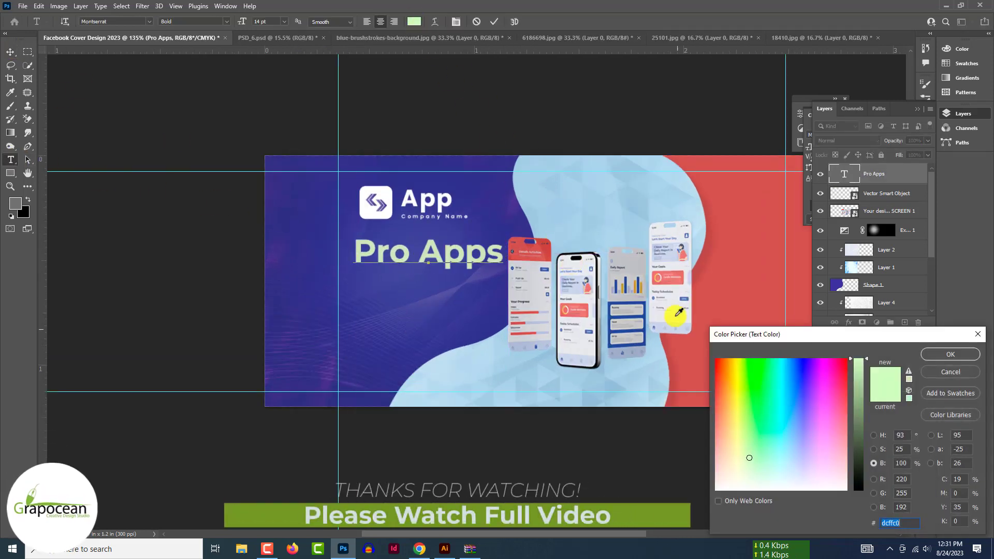
click(739, 366)
click(742, 372)
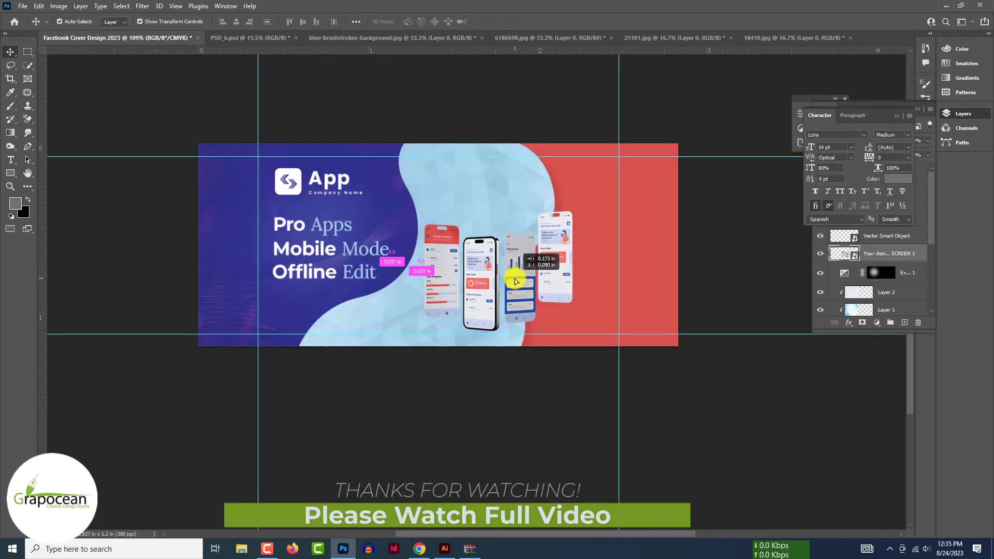
Reposition the phone mockups slightly over the light blue shape.
drag(510, 279, 518, 281)
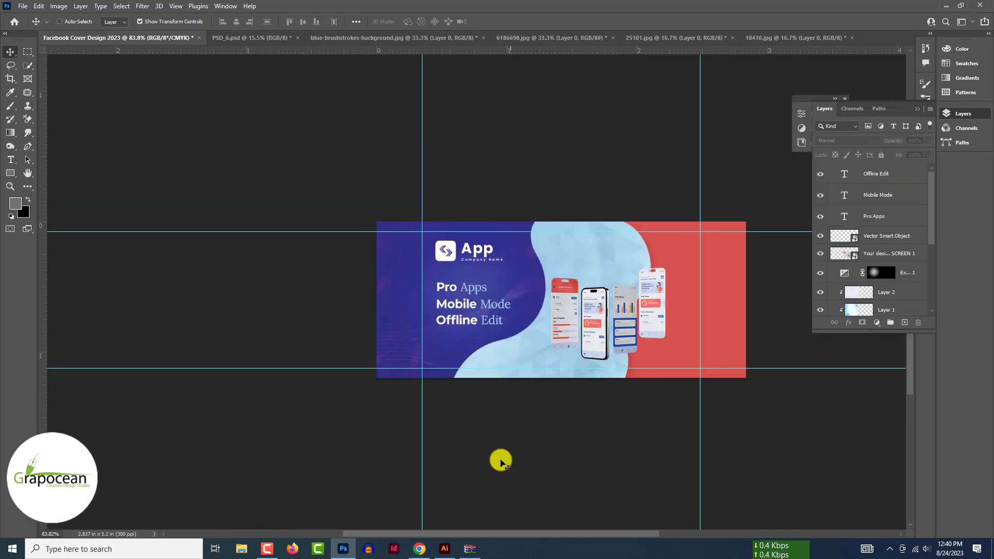
Draw a rectangle about 55 by 32 px around the word "Pro".
scroll(444, 426, up, 5)
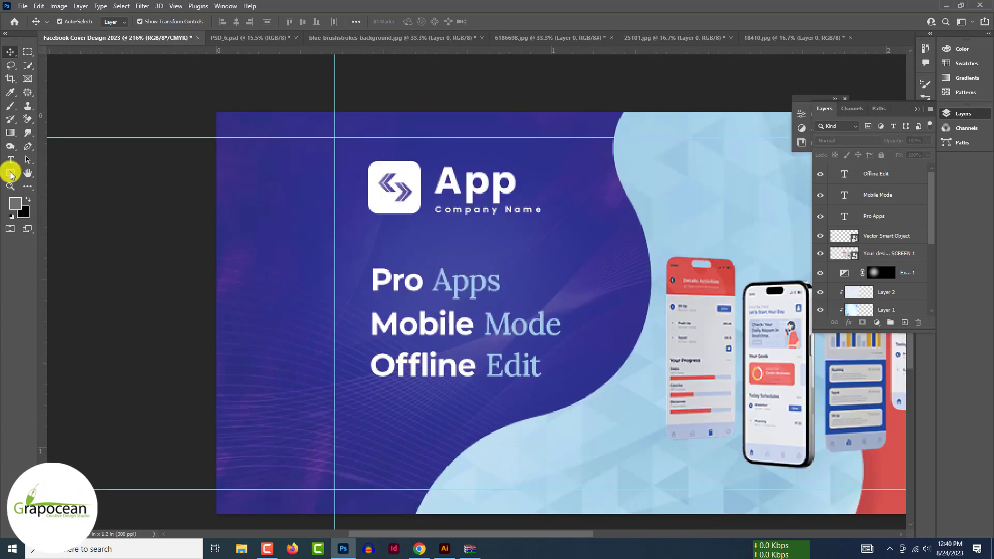
click(10, 173)
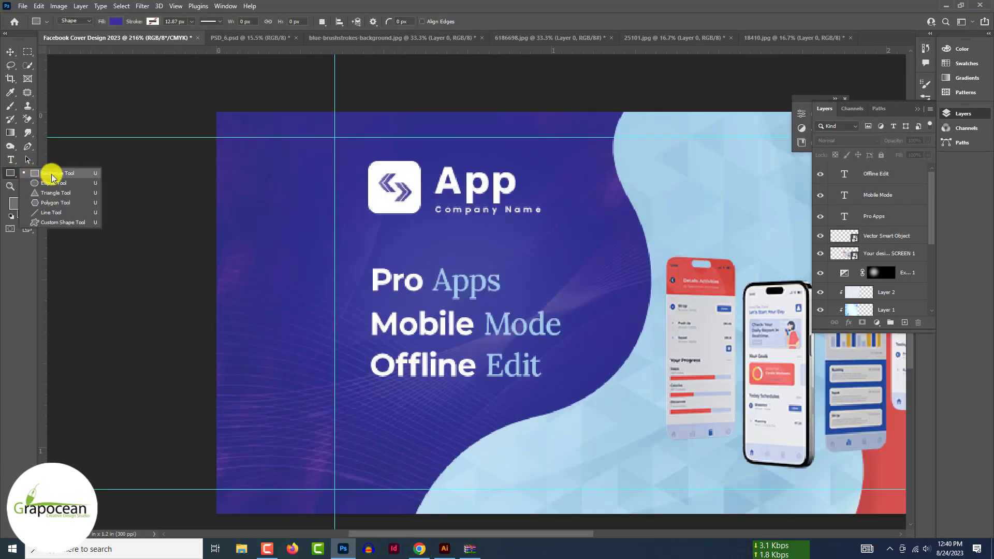
click(52, 177)
scroll(403, 276, up, 2)
drag(359, 260, 433, 303)
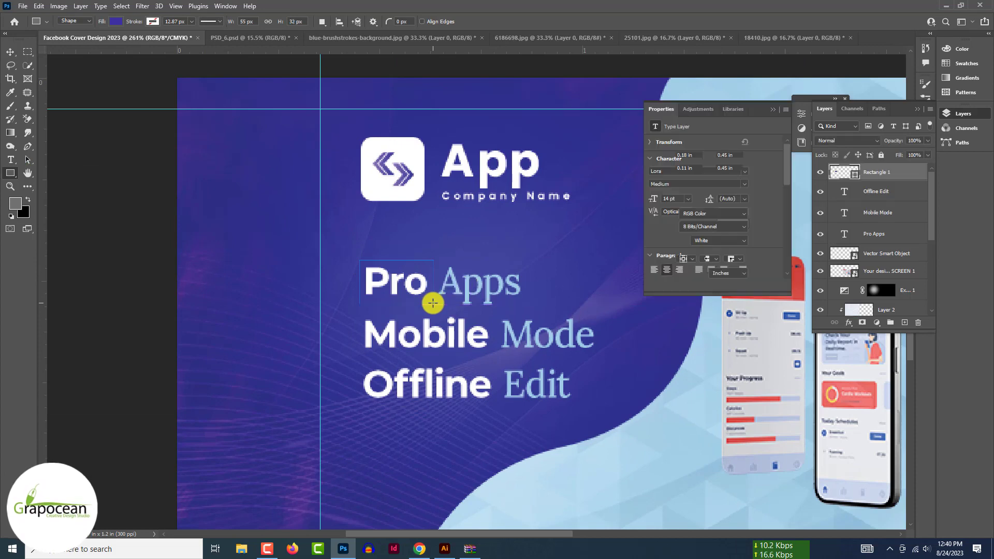
Remove the rectangle's fill and set its white stroke to 0.51 px.
click(682, 217)
click(661, 237)
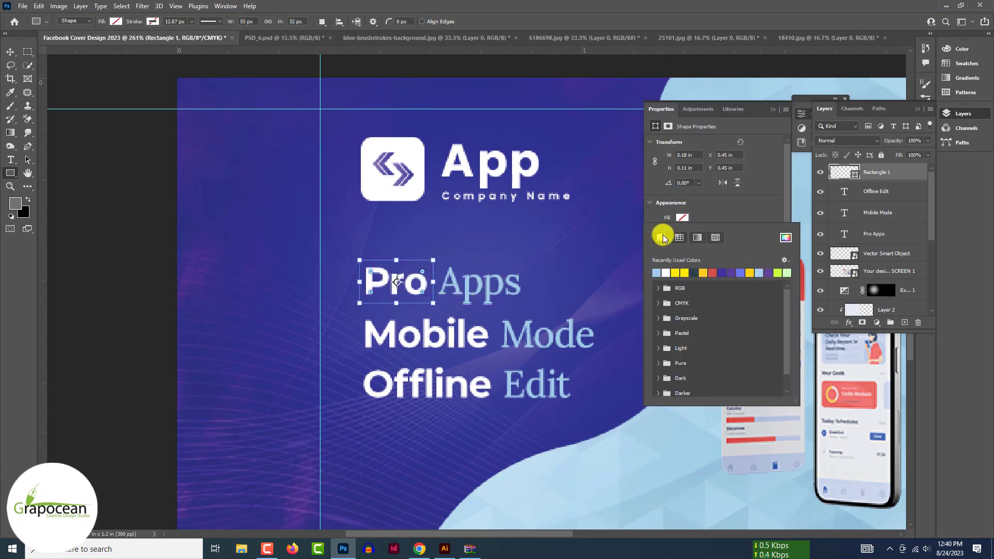
click(116, 21)
click(96, 77)
click(192, 21)
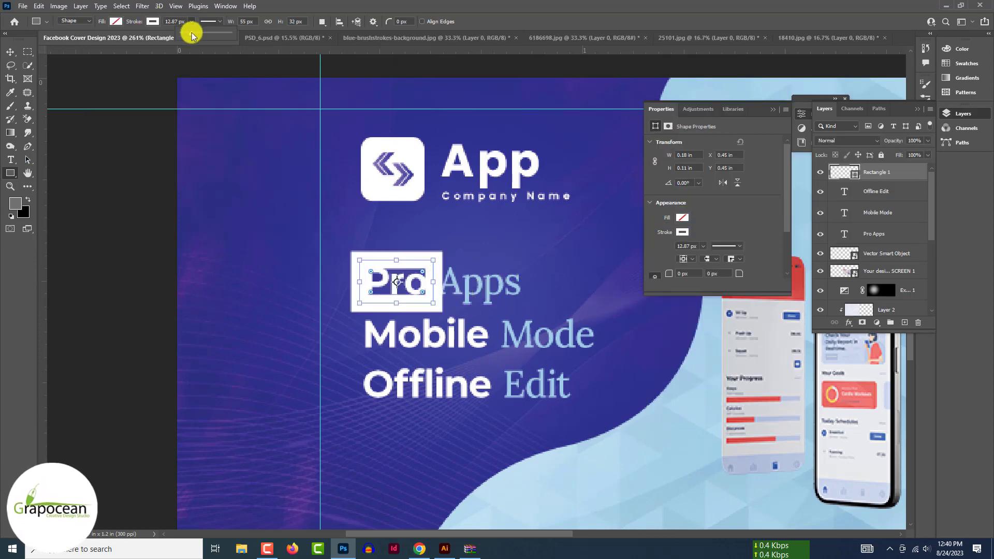
drag(192, 34, 187, 39)
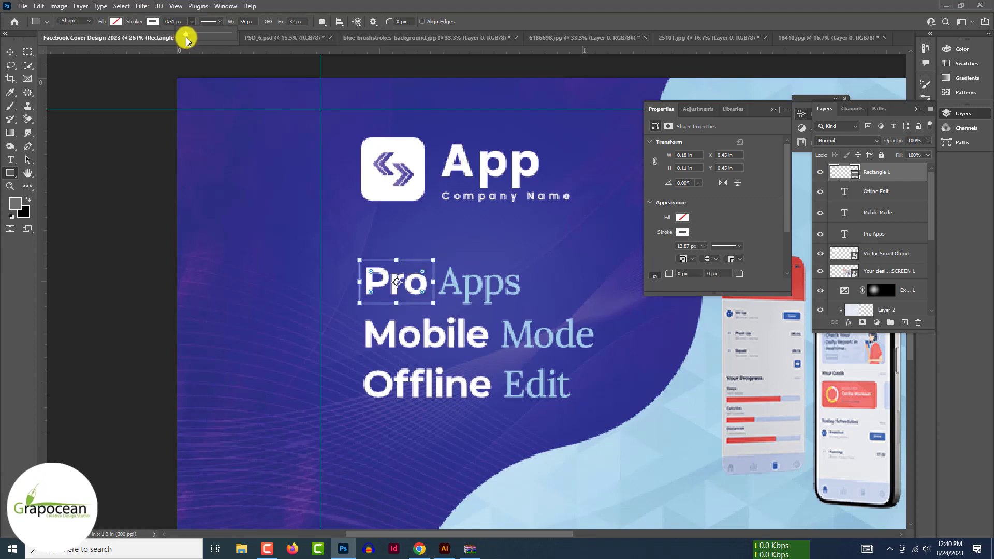
Round only the rectangle's top-right corner to 16 px and deselect it.
drag(740, 243, 656, 244)
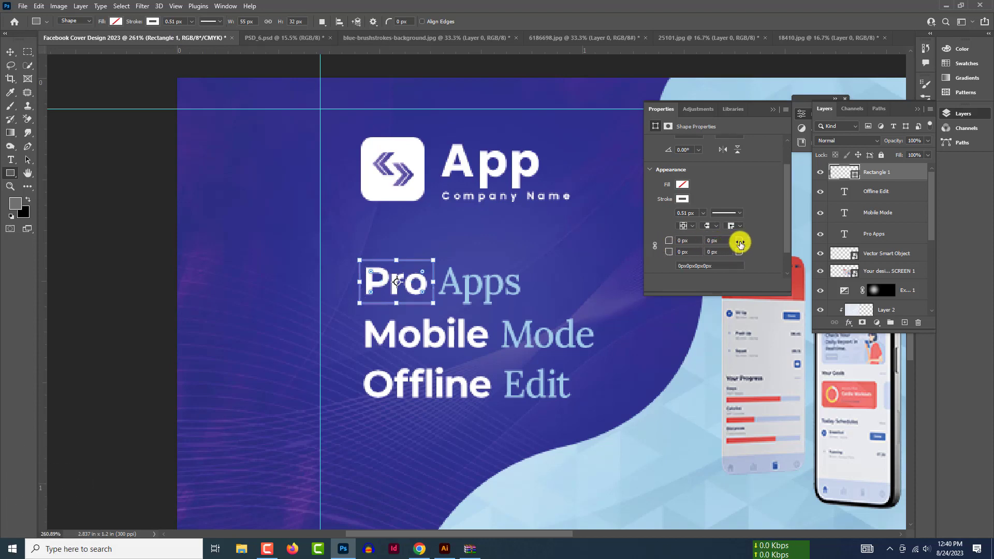
click(10, 52)
click(139, 289)
scroll(138, 290, down, 6)
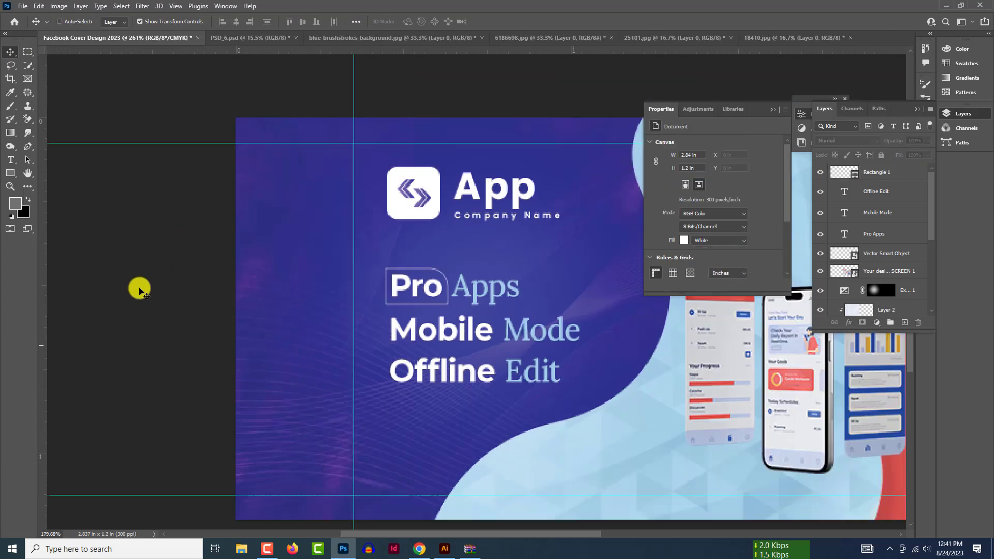
Duplicate the outlined rectangle onto the word "Mobile" and widen the copy to about 0.34 in.
scroll(345, 283, up, 6)
scroll(466, 290, up, 2)
drag(461, 273, 559, 389)
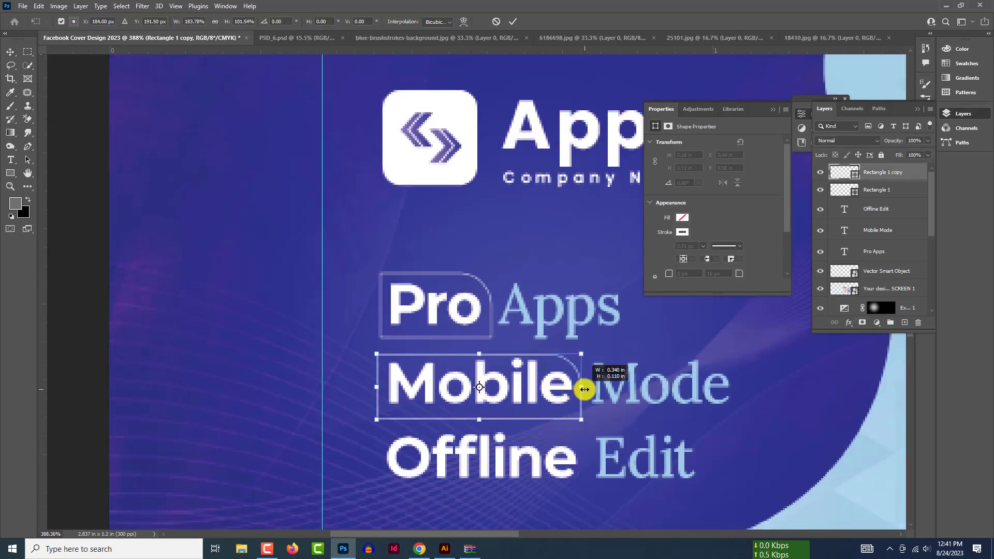
click(516, 24)
click(298, 271)
Reduce the height of the outline around "Pro" to about 89% so it fits the word more tightly.
scroll(459, 266, up, 3)
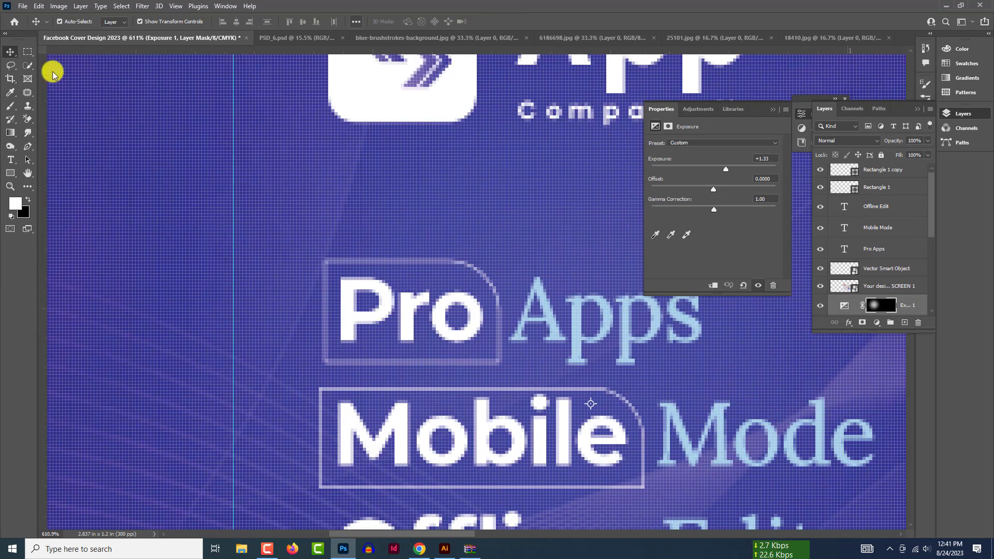
click(508, 275)
click(451, 260)
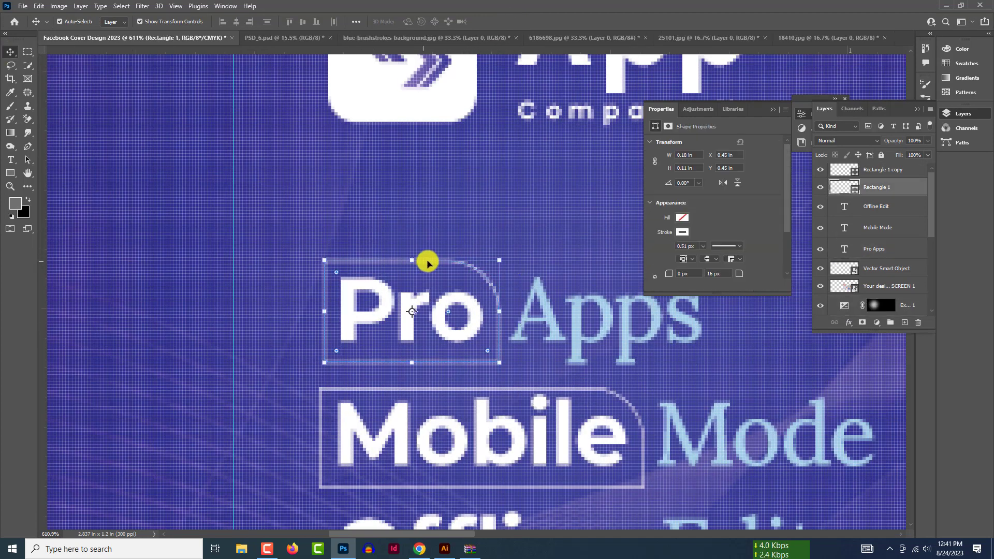
drag(410, 260, 411, 268)
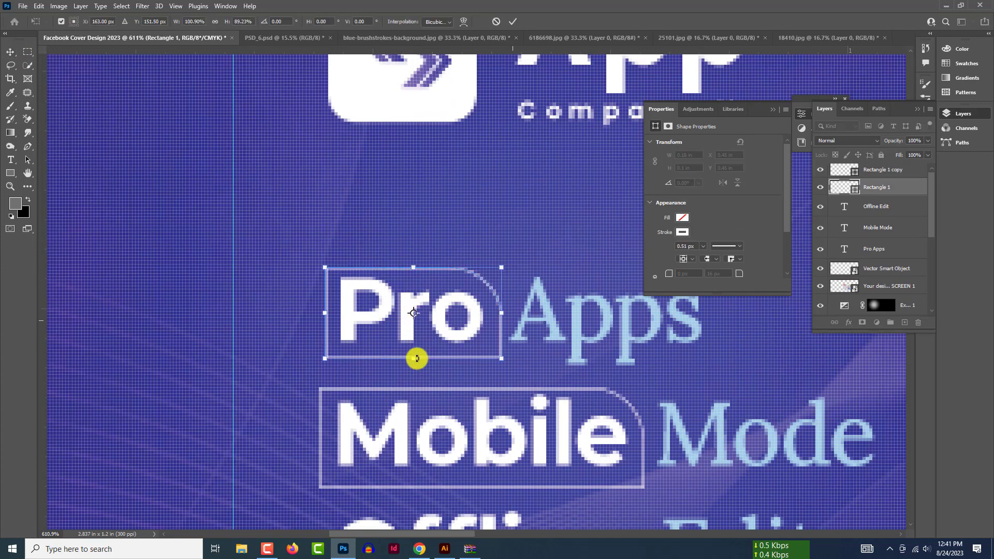
click(511, 22)
click(81, 183)
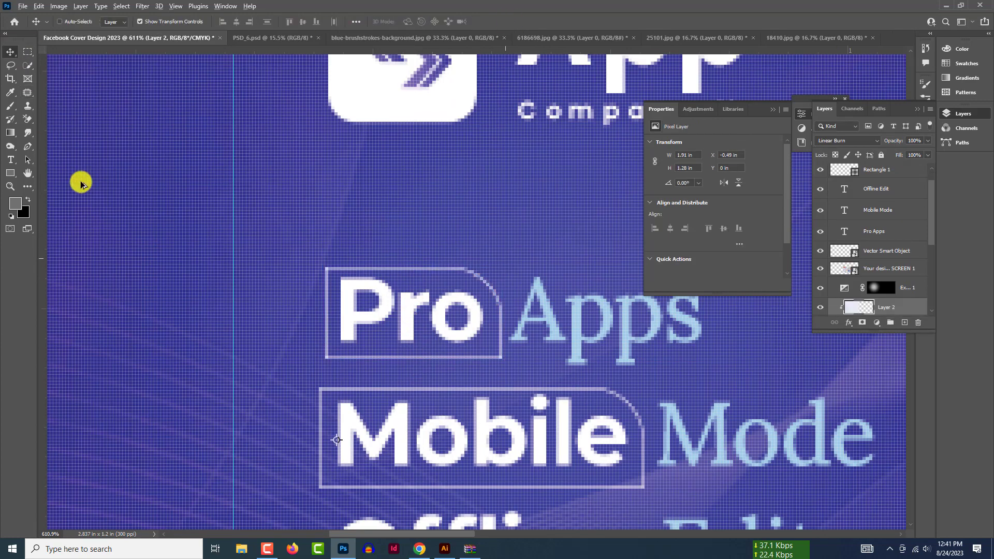
Change the lock icon's colour overlay to dark grey.
scroll(81, 182, down, 5)
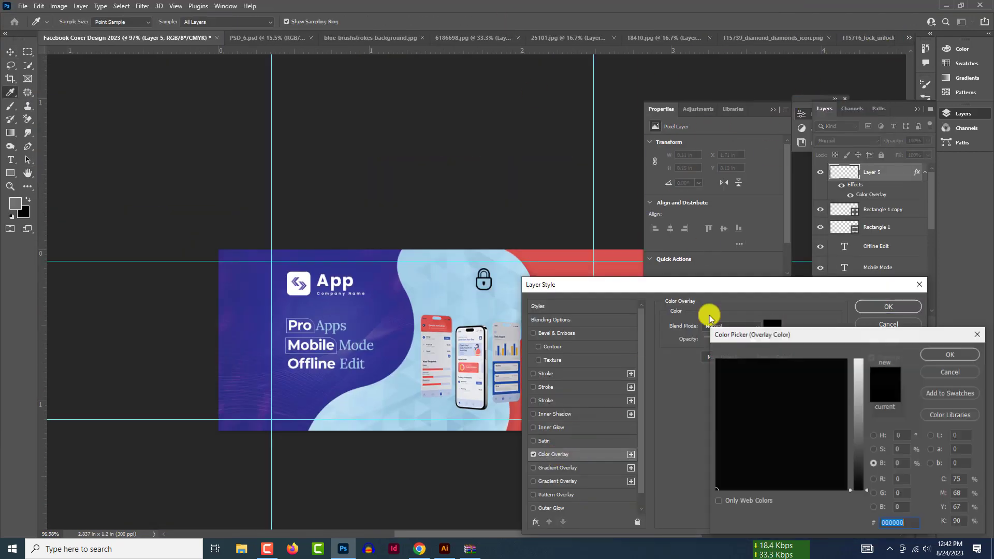
click(932, 344)
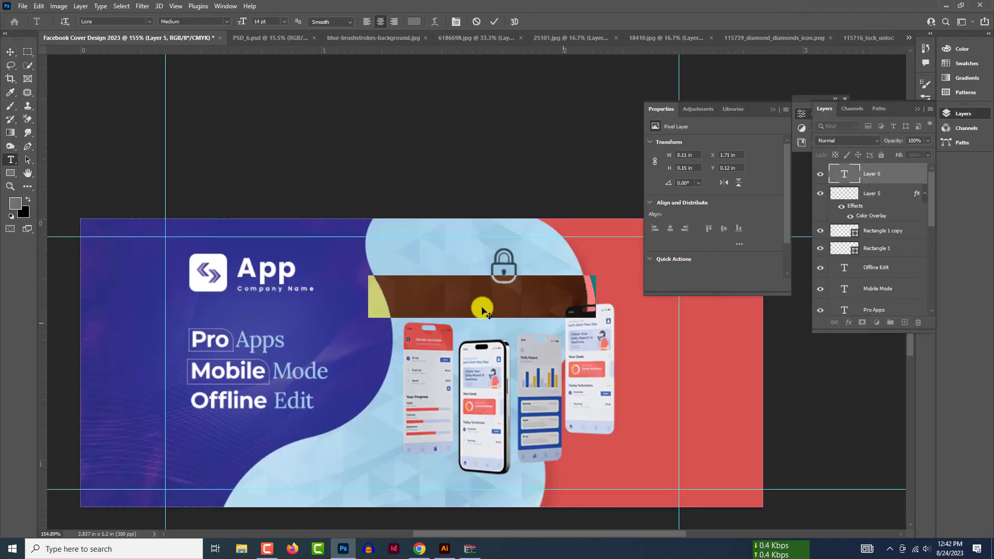
Add the text "Complete Security" on two lines below the lock icon.
text(Complete su)
key(BackSpace)
key(BackSpace)
text(Security)
click(501, 300)
key(Return)
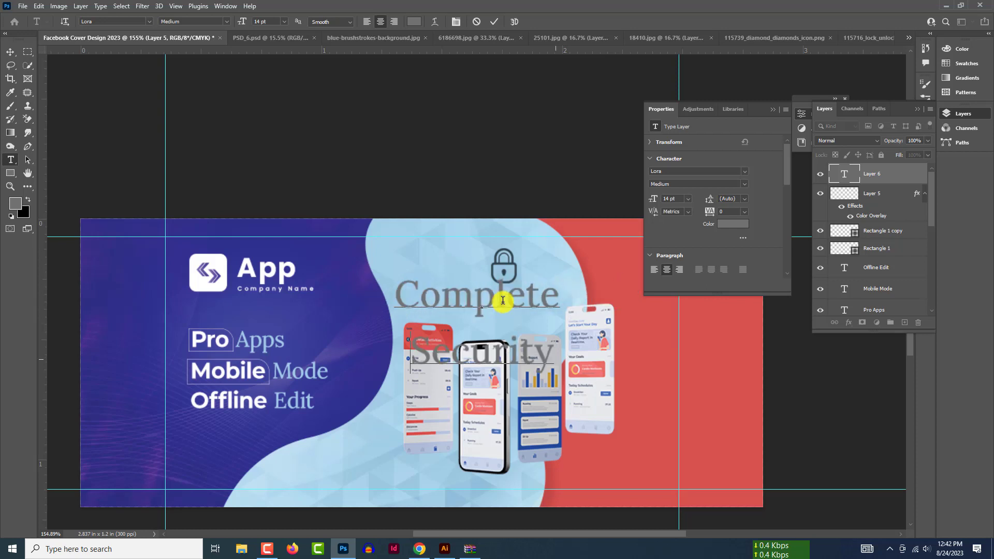
Left-align the "Complete Security" caption, shrink it and tighten its line spacing into a compact two-line block.
key(ctrl+a)
key(ctrl+shift+l)
drag(625, 354, 449, 344)
key(alt+Up)
key(alt+Up)
key(alt+Up)
click(11, 52)
Move the lock icon toward the light-blue shape's upper edge and place the "Complete Security" caption directly beside it.
drag(541, 352, 539, 306)
click(513, 21)
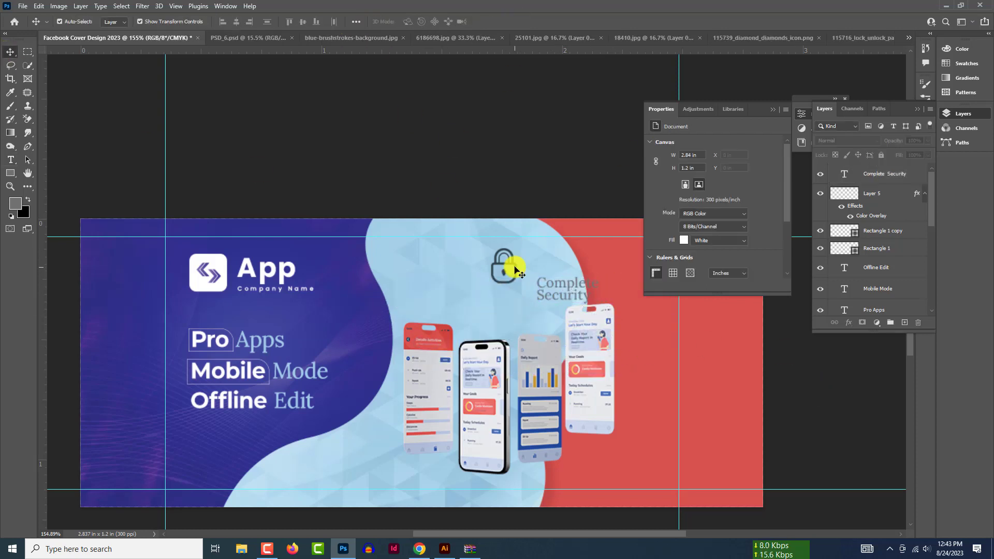
drag(515, 269, 430, 273)
drag(557, 286, 462, 269)
Scale down the phone mockup group slightly and reposition it below the lock icon and caption.
scroll(518, 321, down, 1)
drag(554, 379, 554, 355)
drag(615, 434, 597, 420)
drag(559, 344, 576, 355)
key(Escape)
click(777, 486)
scroll(763, 483, down, 3)
drag(553, 391, 533, 394)
Apply a dark blue-grey colour overlay at 100% opacity to the "Complete Security" text.
scroll(540, 316, up, 5)
click(540, 306)
double_click(864, 180)
click(555, 455)
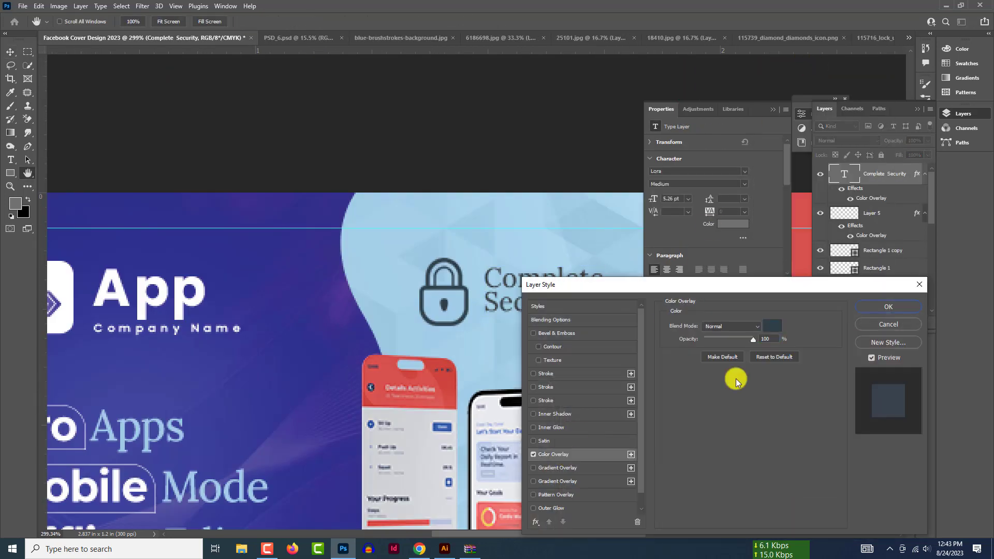
click(888, 307)
Align the caption with the lock icon and move the phone mockups down to free space beneath it.
drag(522, 284, 523, 267)
drag(461, 295, 473, 277)
scroll(472, 282, down, 5)
drag(487, 333, 479, 357)
Select the lock icon together with its caption and shift both slightly left above the mockups.
click(513, 283)
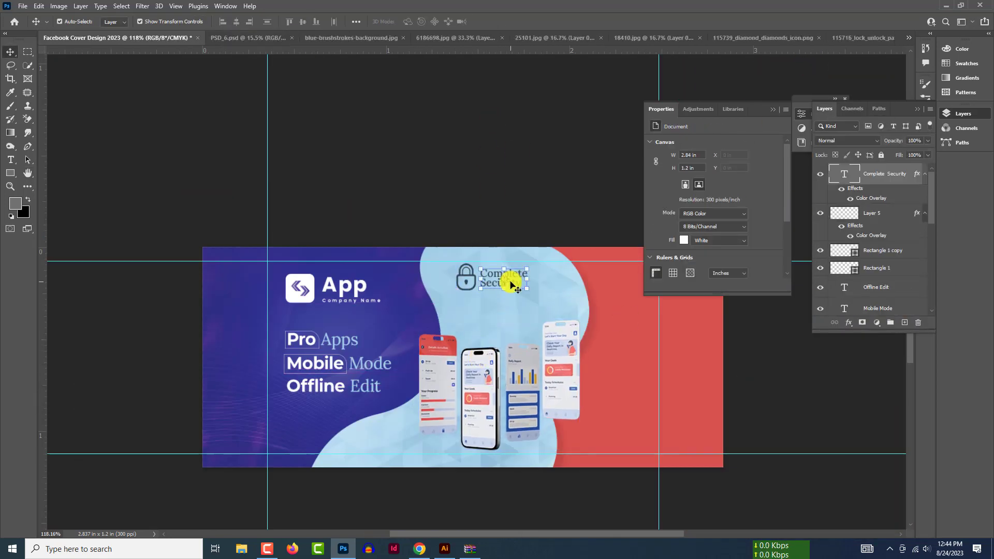
shift+click(468, 283)
mouse_move(507, 279)
mouse_down()
mouse_move(463, 285)
mouse_move(487, 282)
mouse_up()
scroll(593, 305, up, 3)
Add a 2 pt lorem ipsum paragraph in a text box and place it under the "Complete Security" caption.
click(215, 217)
key(t)
drag(395, 304, 508, 359)
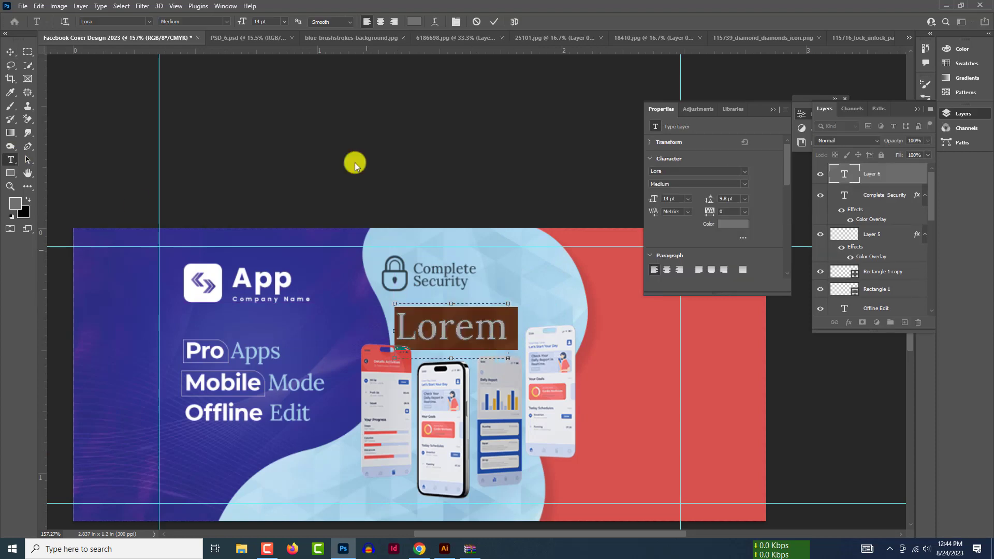
click(744, 199)
click(741, 206)
scroll(481, 333, up, 6)
click(11, 52)
drag(466, 302, 499, 279)
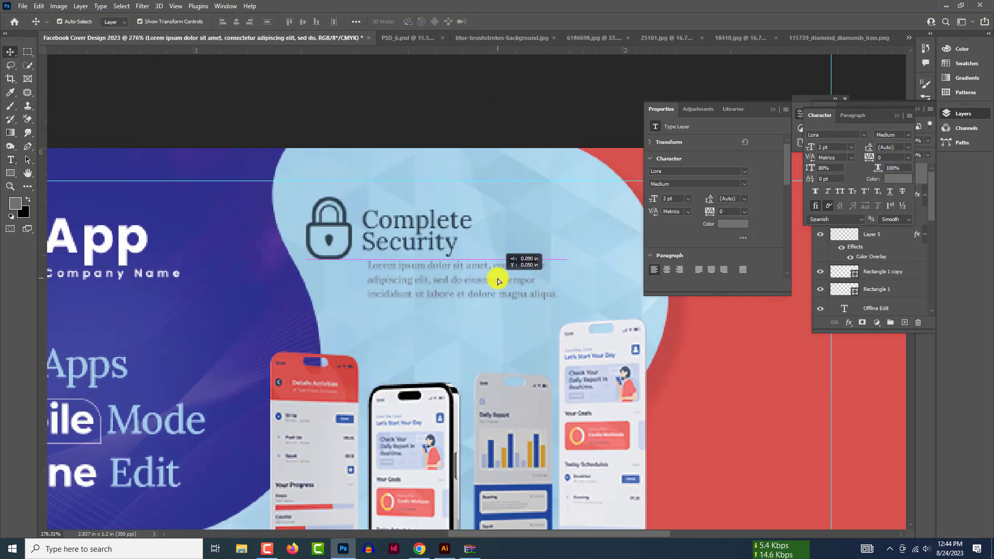
Scale down the lorem ipsum paragraph and fit it closely under the "Complete Security" caption.
key(ctrl+t)
drag(560, 355, 527, 339)
drag(440, 279, 440, 287)
key(Return)
Resize the whole image to a width of 2500 pixels.
scroll(439, 313, down, 12)
click(470, 175)
key(ctrl+alt+i)
text(250)
click(449, 176)
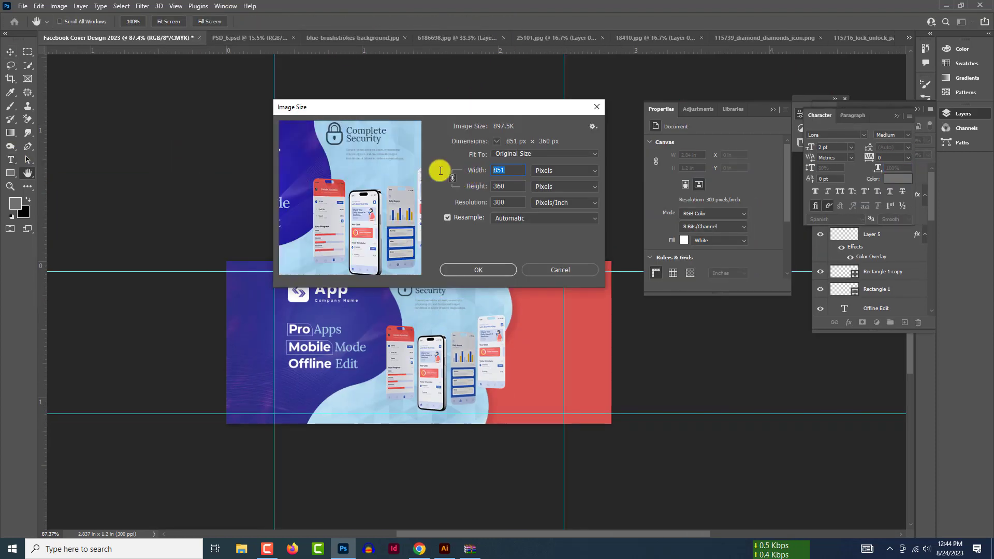
text(2500)
key(Return)
Move the phone mockup group up toward the security caption.
scroll(437, 166, down, 4)
scroll(445, 310, up, 1)
drag(461, 371, 459, 325)
scroll(437, 259, down, 3)
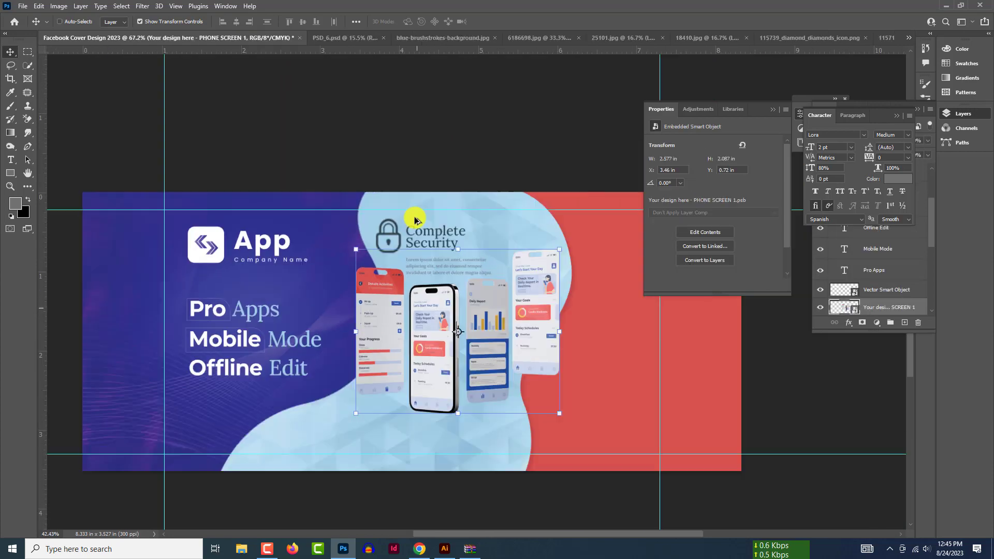
click(414, 160)
Adjust the placement of the lorem ipsum paragraph under the "Complete Security" caption.
scroll(454, 259, down, 1)
scroll(415, 286, up, 4)
click(421, 273)
drag(414, 284, 421, 277)
key(Return)
click(897, 116)
Duplicate the lock icon, caption and paragraph together onto the light-blue area below the phone mockups.
scroll(434, 286, down, 5)
click(444, 148)
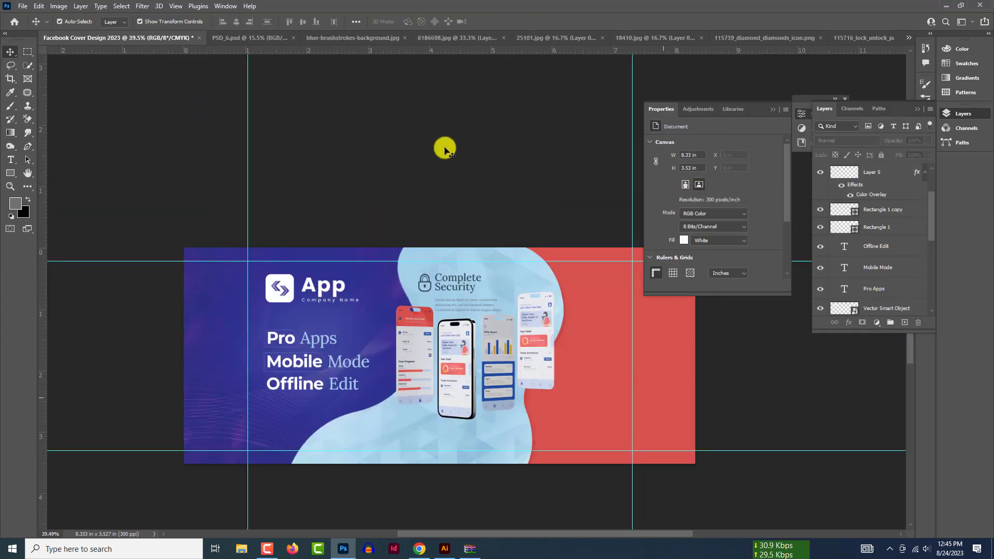
drag(501, 298, 501, 289)
shift+click(448, 226)
scroll(447, 226, down, 2)
drag(447, 226, 390, 355)
scroll(405, 388, up, 3)
click(459, 411)
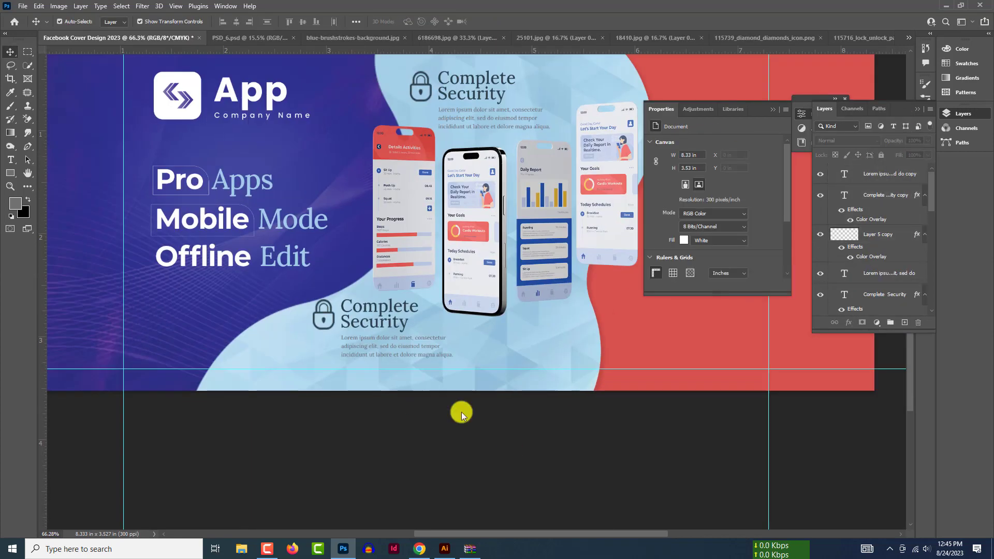
Replace the copied lock icon with the diamond icon from 115739_diamond_diamonds_icon.png, scaled to fit beside the copied caption.
click(318, 315)
key(Delete)
click(573, 38)
click(710, 38)
drag(568, 216, 534, 191)
drag(566, 168, 355, 337)
scroll(355, 337, up, 3)
key(Return)
Change the copied caption to "User Friendly Interface" on two lines and align it beside the diamond icon.
key(t)
drag(473, 347, 353, 315)
text(User Friendly)
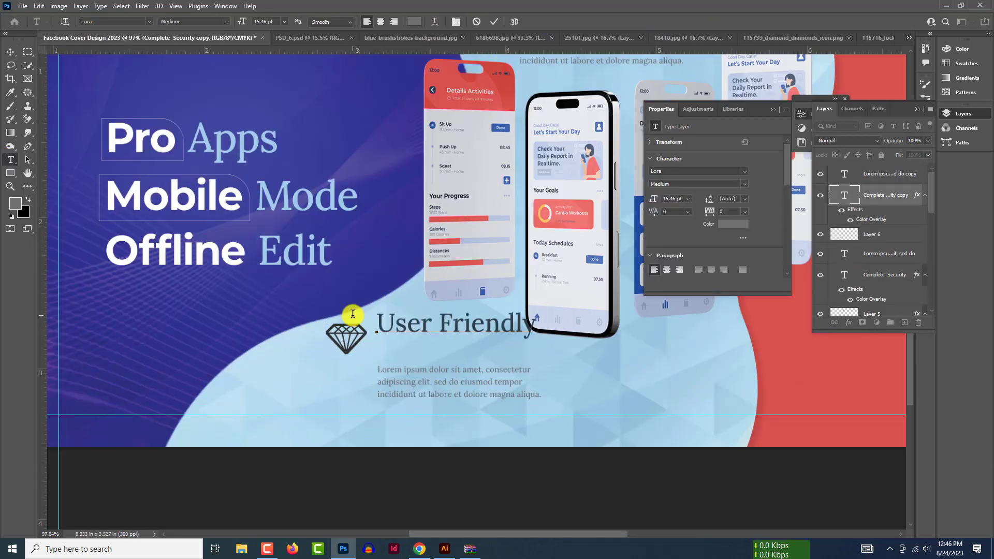
click(10, 52)
scroll(440, 352, down, 3)
scroll(440, 352, up, 3)
drag(406, 289, 375, 293)
click(554, 417)
Scale down the phone mockup group and centre it between the two feature captions.
scroll(555, 417, down, 5)
scroll(555, 416, up, 1)
click(573, 191)
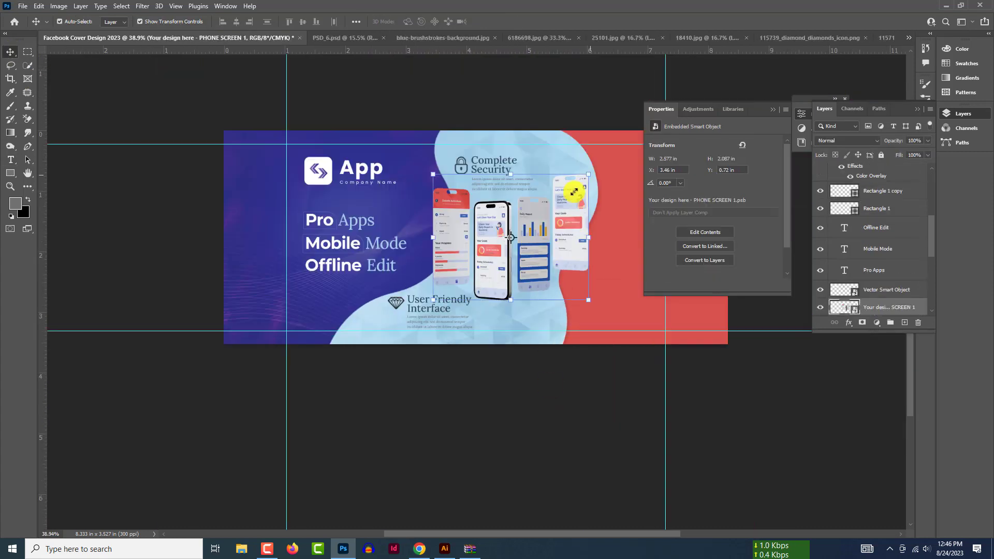
drag(590, 174, 572, 190)
drag(529, 208, 535, 200)
key(Return)
click(513, 429)
Check the blend mode options of the texture layer clipped to the purple shape.
scroll(512, 429, down, 4)
scroll(512, 428, up, 2)
click(408, 335)
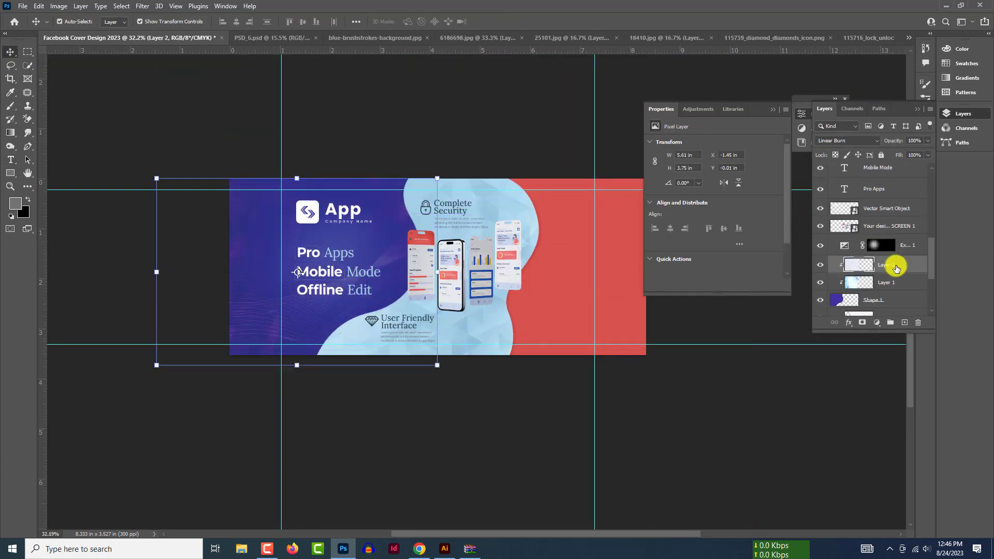
click(849, 140)
click(713, 400)
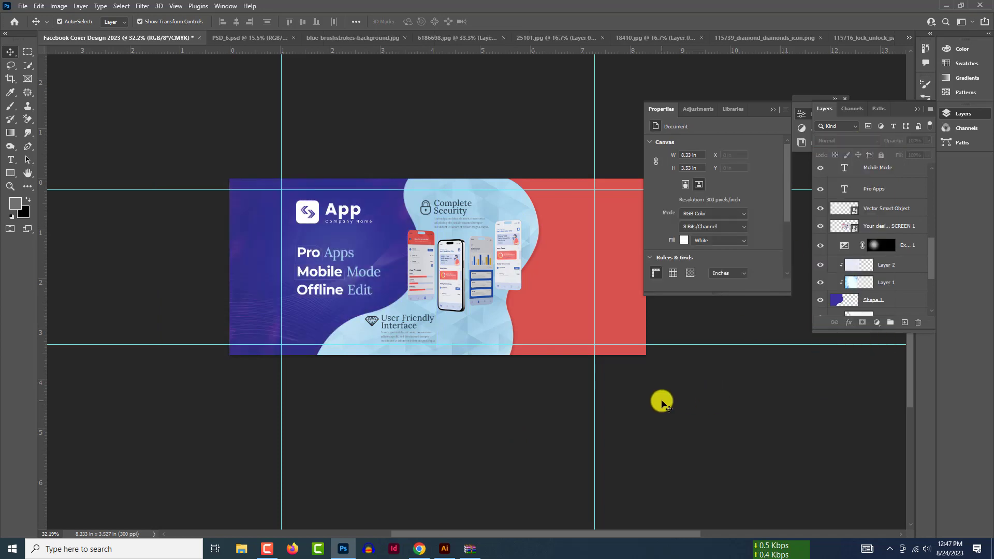
Draw a yellow circle about 0.71 in wide on the edge between the light-blue and red areas, below the mockups.
scroll(536, 270, up, 3)
right_click(11, 173)
click(52, 183)
scroll(875, 233, up, 10)
click(905, 322)
click(115, 21)
mouse_move(481, 309)
mouse_down()
mouse_move(528, 355)
mouse_move(547, 313)
mouse_up()
click(79, 77)
Duplicate the yellow circle diagonally above the first, scale the copy down and place it touching the original.
key(v)
key(ctrl+t)
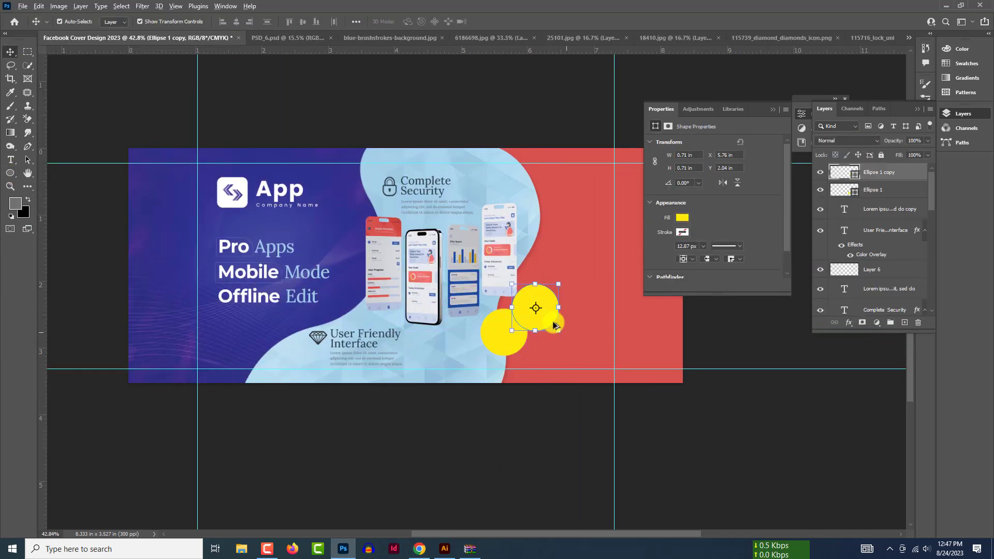
scroll(548, 315, up, 3)
drag(568, 346, 558, 336)
drag(537, 319, 537, 320)
key(Return)
click(555, 490)
Draw a purple circle about 0.35 in wide in the gap beside the yellow circles and duplicate it on the opposite side.
click(10, 173)
mouse_move(461, 264)
mouse_down()
mouse_move(502, 305)
mouse_move(454, 284)
mouse_move(446, 294)
mouse_up()
scroll(518, 298, up, 4)
scroll(452, 291, up, 3)
scroll(428, 277, down, 3)
drag(398, 123, 603, 346)
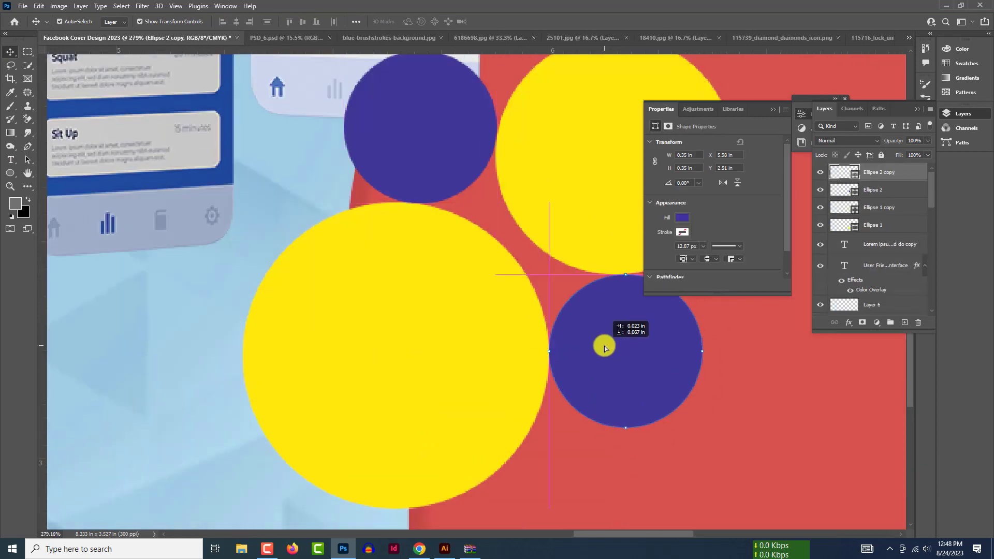
Paint a yellow bridge between the two yellow circles on a new layer, keeping the purple circles' areas excluded.
scroll(512, 302, down, 5)
shift+click(486, 250)
click(10, 105)
key(ctrl+a)
key(ctrl+shift+alt+n)
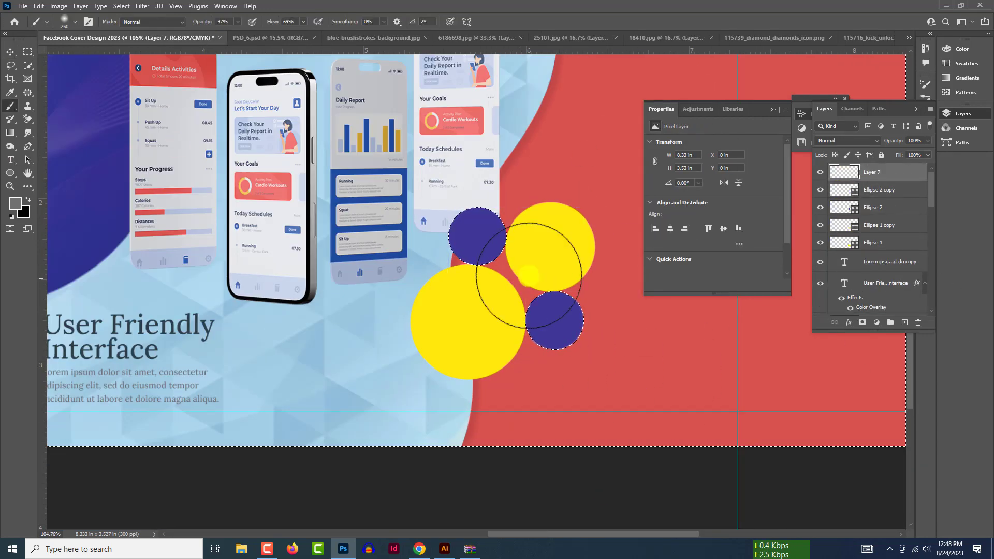
alt+click(516, 264)
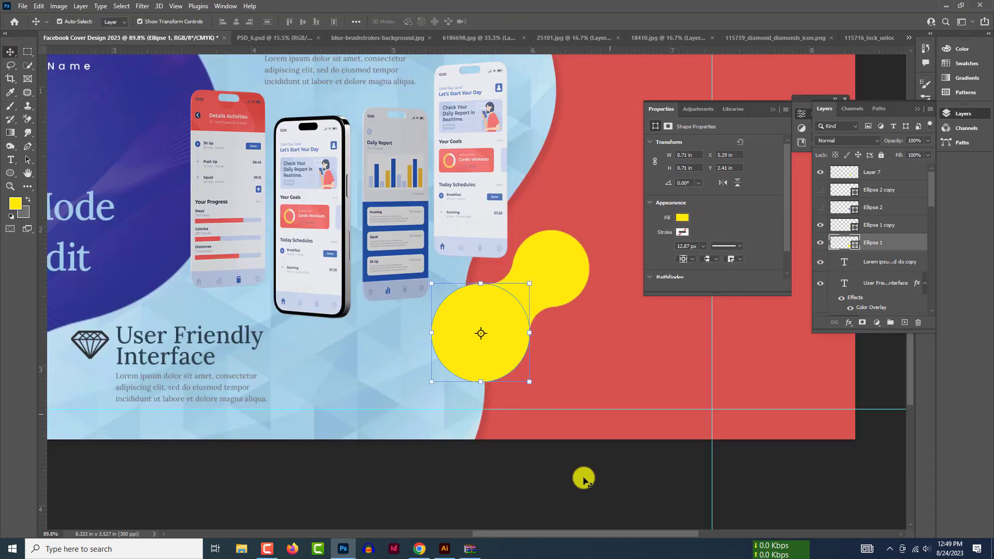
click(875, 246)
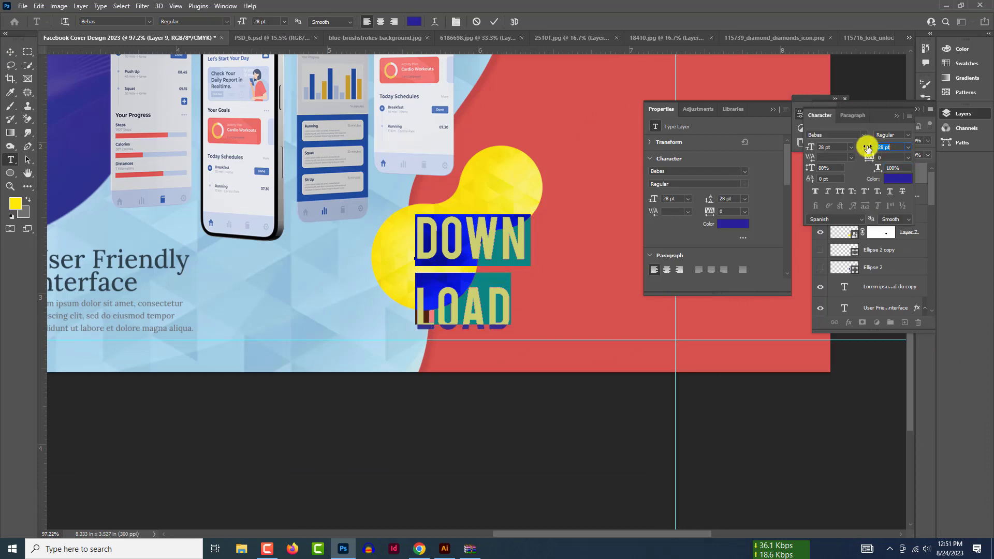
Set the "DOWN LOAD" leading to 23 pt, enlarge "LOAD" to 34 pt and move the text onto the larger yellow circle.
drag(867, 148, 865, 149)
click(510, 281)
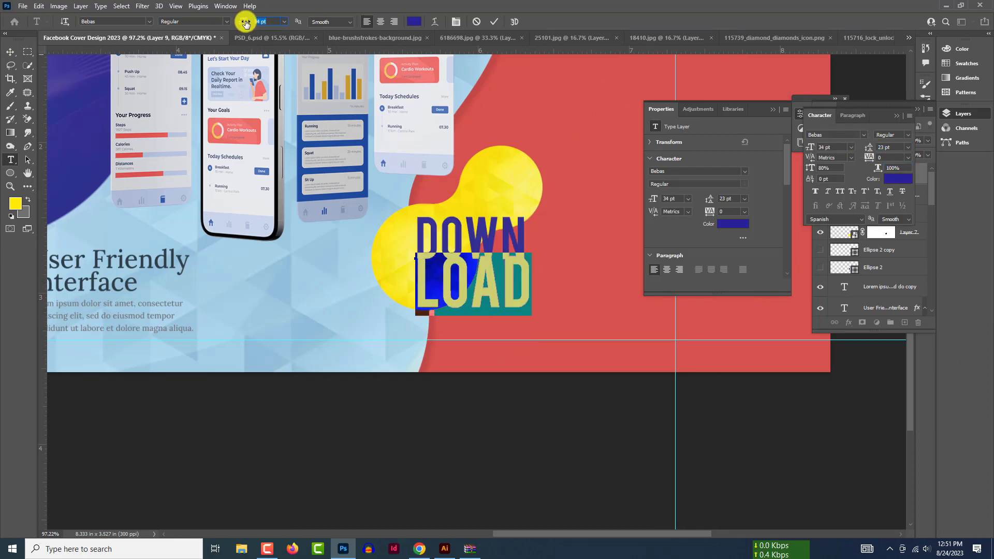
click(11, 52)
key(ctrl+t)
drag(486, 269, 459, 272)
Change the "DOWN LOAD" text to Montserrat Black and adjust its character spacing, with 94% vertical scale.
click(11, 160)
click(149, 21)
click(159, 83)
key(ctrl+t)
click(963, 113)
click(926, 120)
click(869, 148)
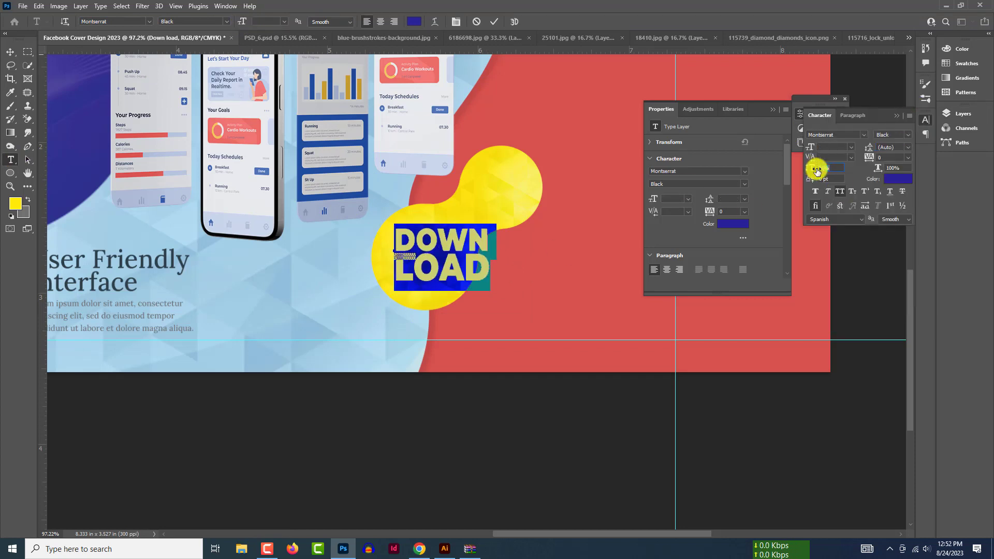
Fit and centre the "DOWN LOAD" text within the larger yellow circle.
key(ctrl+t)
drag(478, 277, 469, 277)
key(Return)
Add a small "In play store" line in 2.88 pt Montserrat Black under the "DOWN LOAD" text.
click(473, 200)
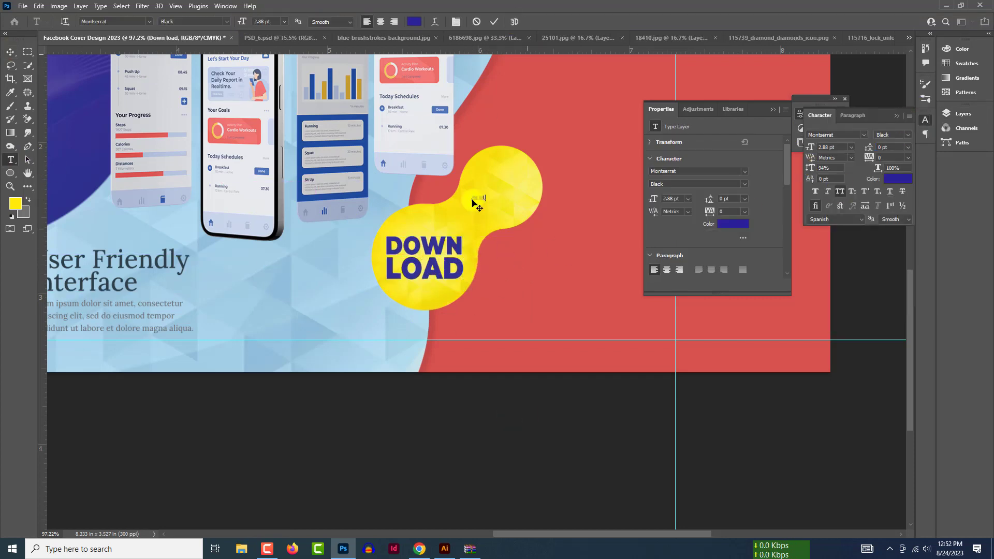
click(425, 442)
scroll(475, 406, down, 5)
Enlarge the yellow badge shape together with its texture and exposure layers, and reposition it over the red edge.
click(481, 217)
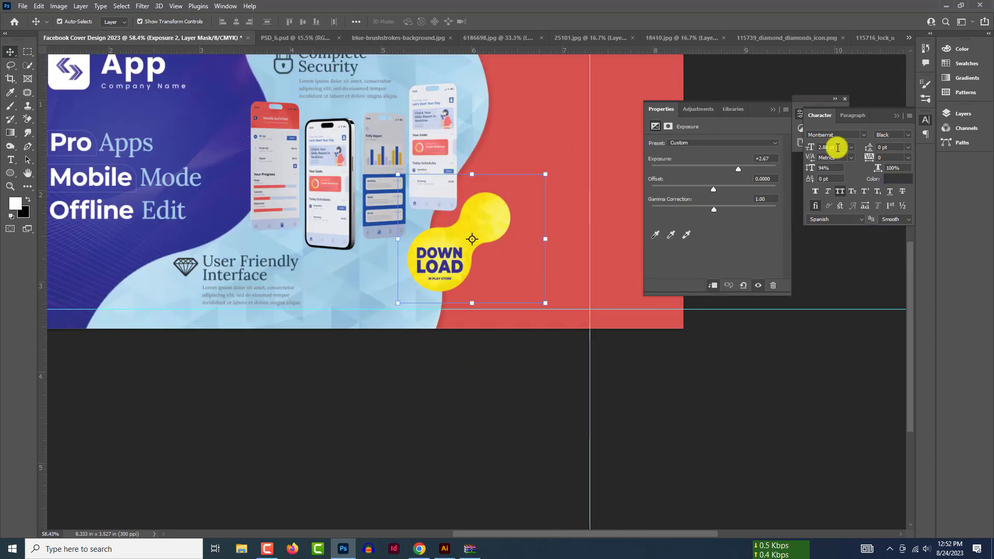
click(963, 113)
shift+click(909, 253)
drag(582, 174, 634, 136)
drag(477, 205, 498, 187)
key(Return)
click(477, 362)
Enlarge the "DOWN LOAD" and "In play store" texts together to fill the bigger yellow circle.
click(439, 261)
shift+click(440, 279)
key(ctrl+t)
drag(462, 247, 470, 242)
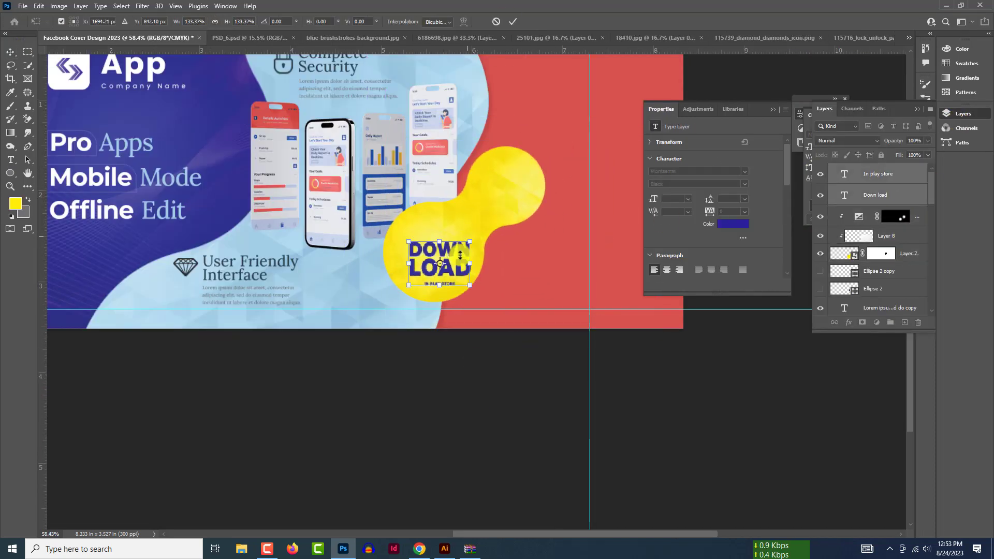
key(Return)
scroll(501, 417, down, 3)
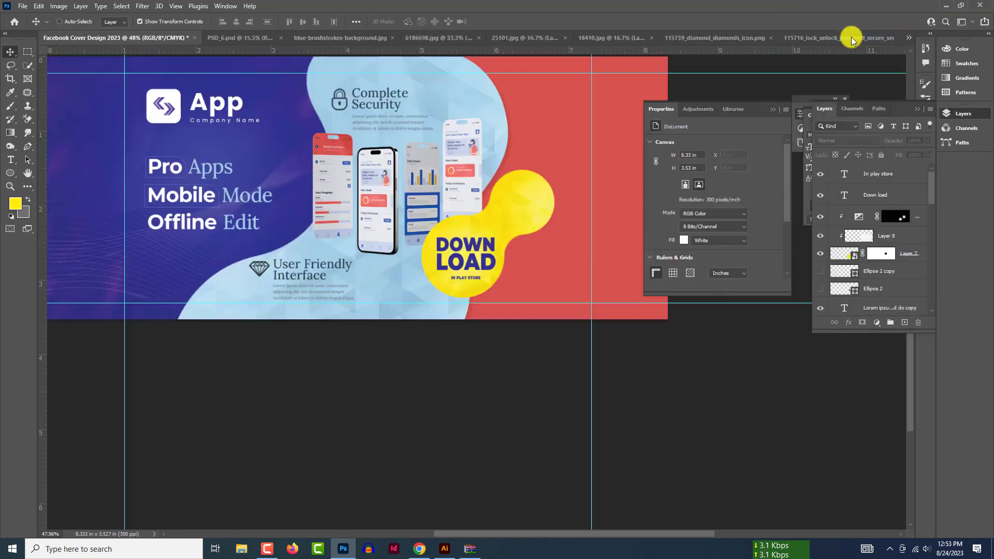
Scale the location pin icon down to about 0.3 by 0.4 in and place it above the "DOWN LOAD" text.
drag(507, 152, 511, 154)
key(Return)
scroll(589, 183, up, 5)
key(ctrl+t)
drag(476, 216, 453, 248)
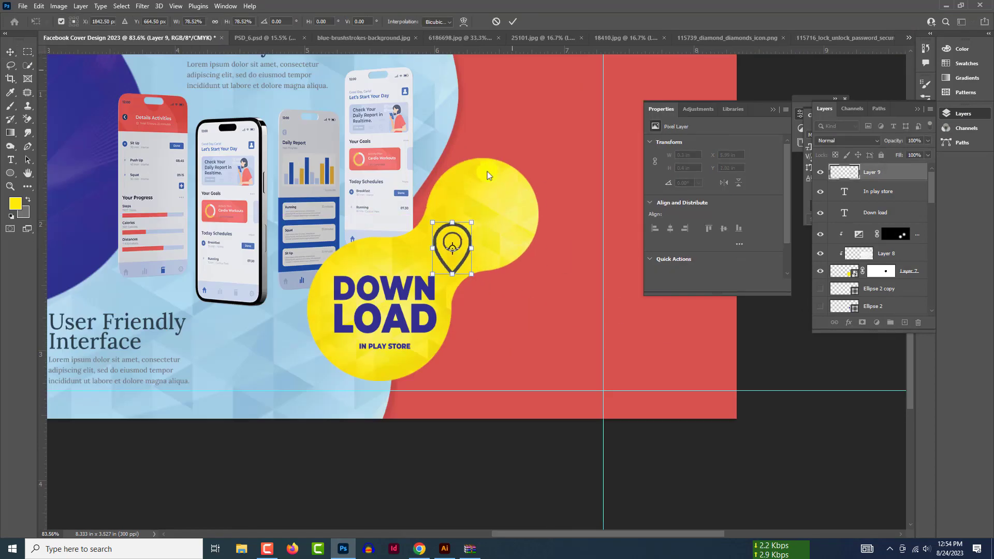
key(Return)
Give the location pin icon layer a colour overlay of #2b2594 to match the badge text.
scroll(497, 228, up, 4)
right_click(898, 172)
click(795, 100)
click(553, 454)
click(719, 355)
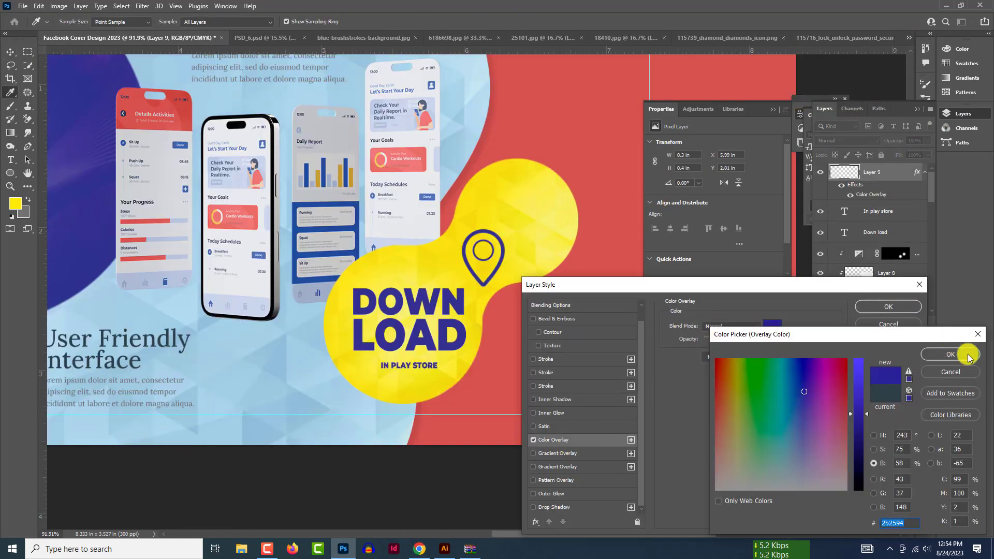
click(958, 350)
click(888, 306)
key(v)
scroll(173, 126, down, 4)
Bring the fingerprint icon from 9035711_finger_print_sharp_icon.png into the cover and shrink it to fit inside the smaller yellow circle.
click(25, 7)
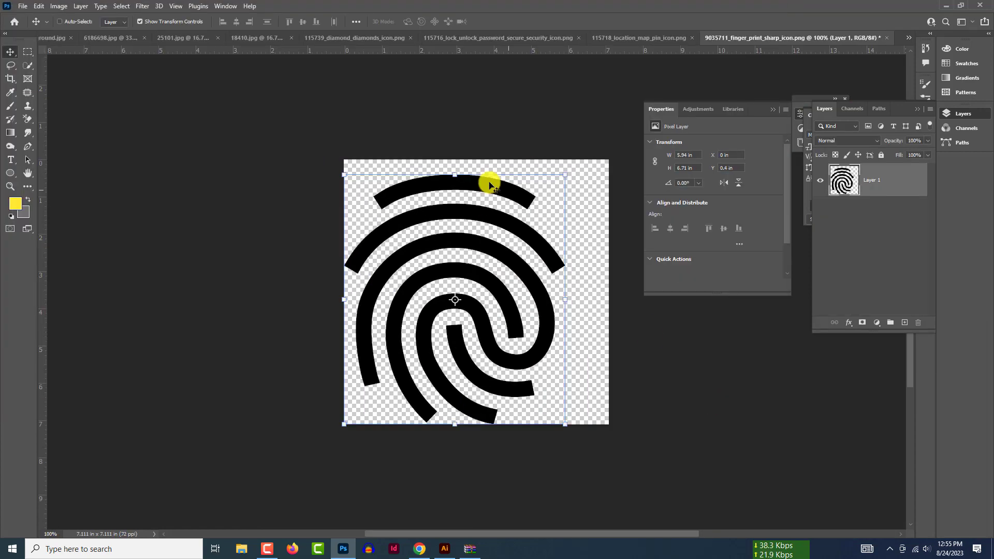
click(909, 38)
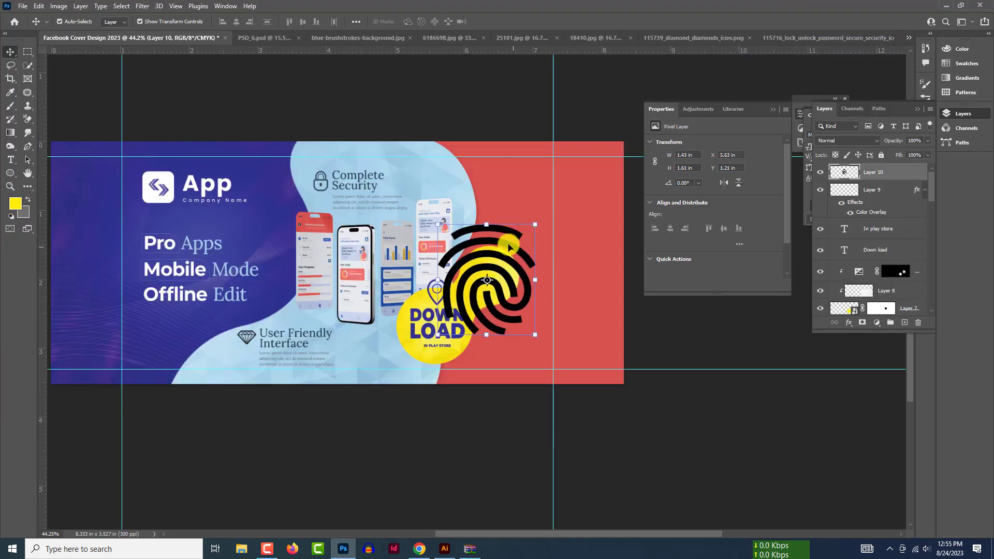
drag(535, 225, 514, 253)
scroll(514, 254, up, 2)
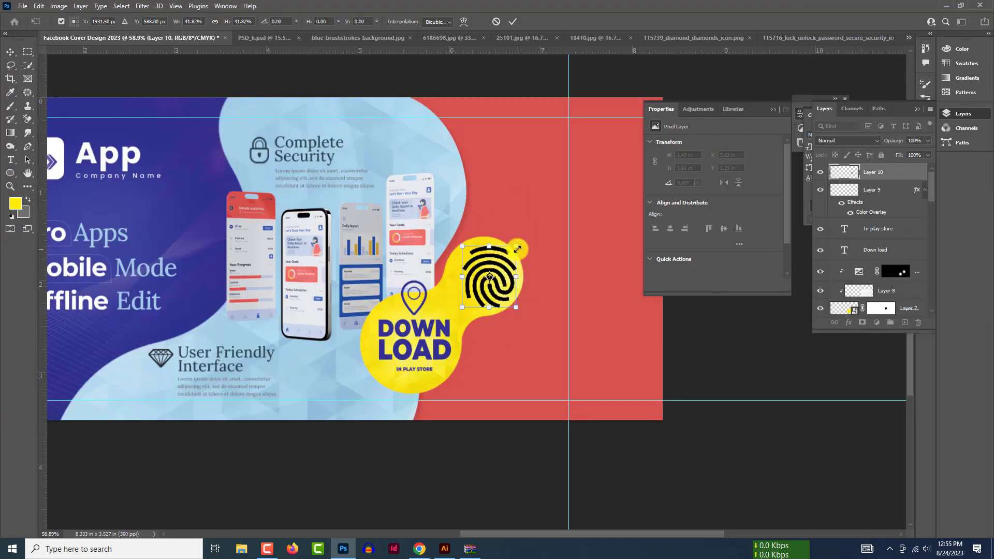
key(Return)
click(743, 468)
Nudge the location pin icon so it sits centred over the "DOWN LOAD" text.
scroll(450, 331, up, 7)
drag(416, 260, 416, 249)
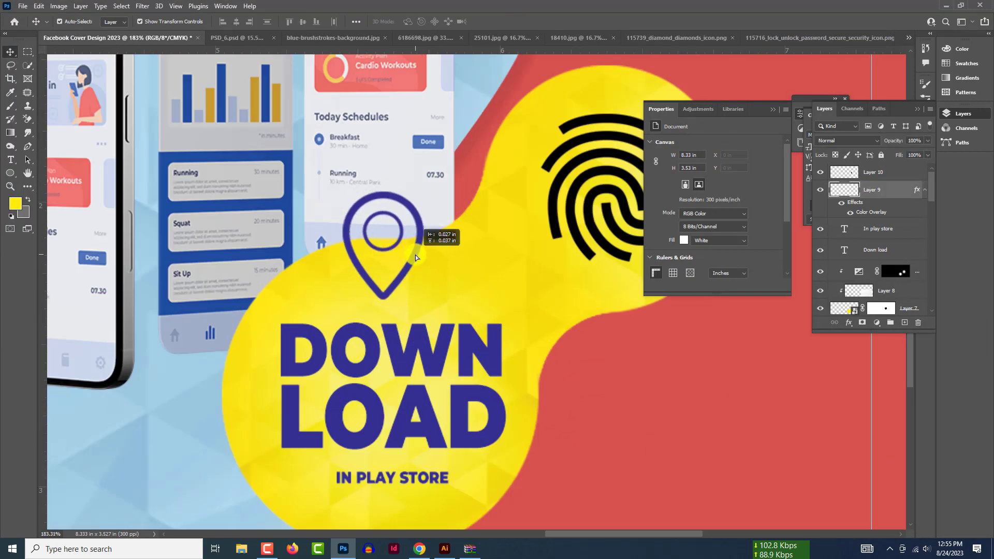
scroll(443, 300, down, 4)
click(639, 453)
Copy the location pin's dark blue colour overlay onto the fingerprint icon layer.
click(488, 254)
drag(917, 190, 913, 173)
scroll(432, 326, down, 12)
click(716, 473)
scroll(419, 322, up, 5)
Try moving the light-blue wavy shape with its texture layers and the phone mockups further left, and undo both moves.
click(379, 163)
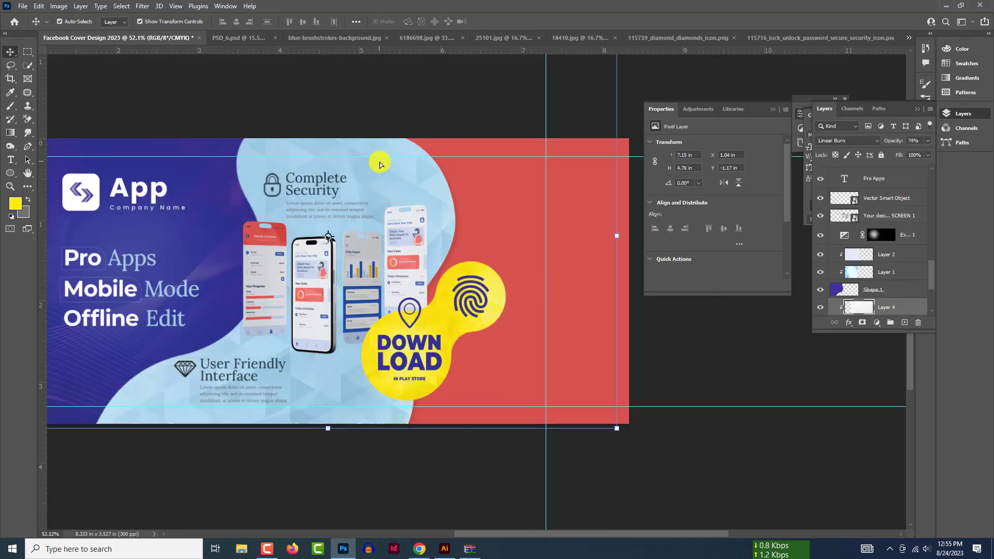
scroll(881, 259, down, 3)
shift+click(880, 267)
drag(409, 185, 327, 166)
scroll(472, 292, down, 5)
drag(392, 280, 368, 274)
click(464, 435)
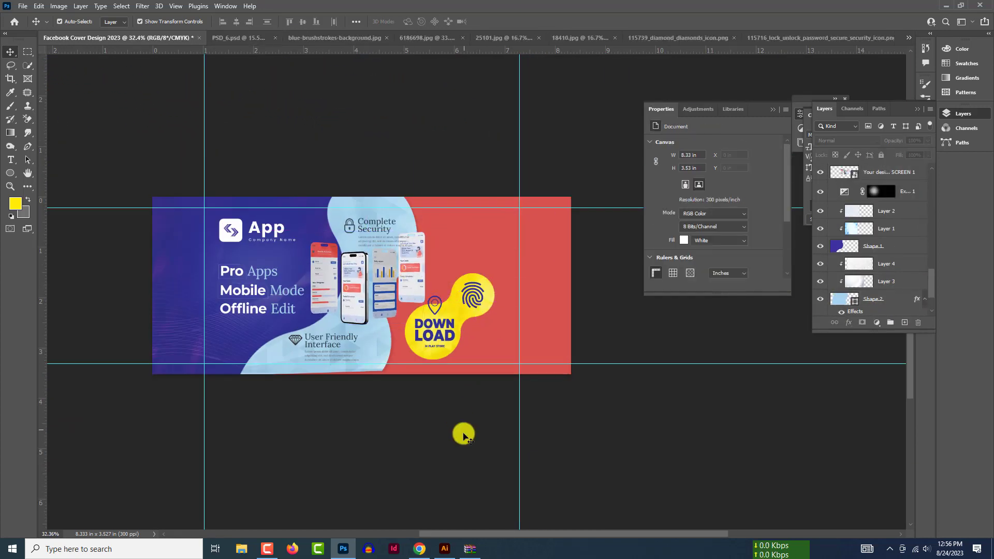
key(ctrl+z)
key(ctrl+z)
Shift the light-blue wavy shape together with its two texture layers slightly up and to the left.
click(444, 227)
scroll(878, 254, down, 3)
shift+click(879, 249)
drag(449, 239, 439, 231)
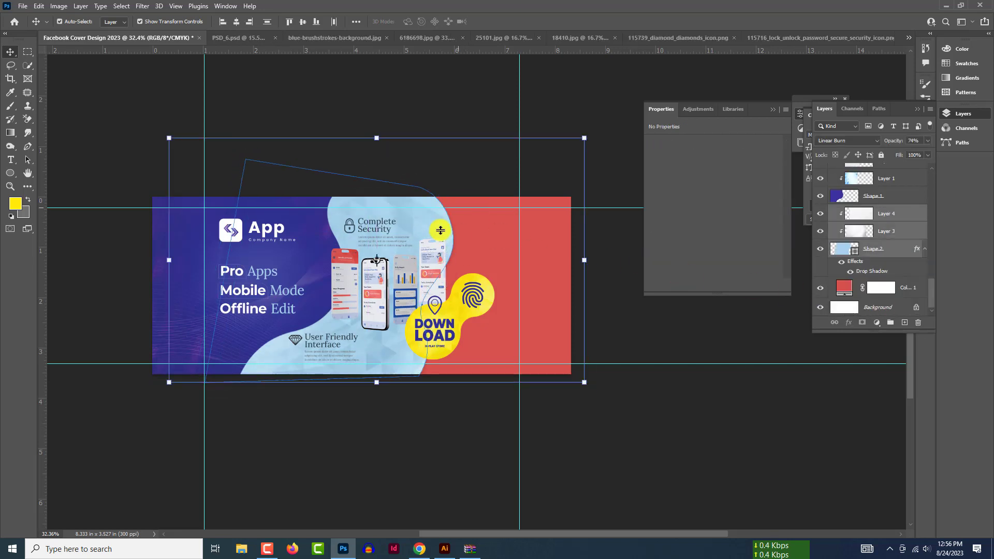
Try enlarging, tilting and repositioning the light-blue wavy shape together with its texture layers.
drag(433, 139, 433, 136)
drag(587, 137, 734, 81)
drag(467, 239, 423, 173)
scroll(464, 290, down, 4)
drag(620, 371, 568, 439)
drag(430, 253, 450, 268)
key(Escape)
click(630, 409)
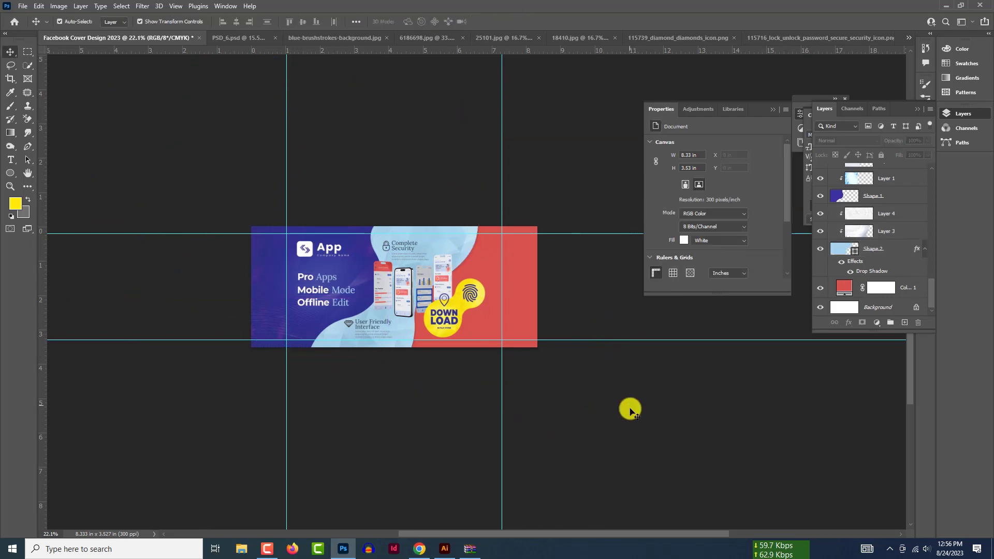
scroll(620, 402, up, 8)
scroll(571, 400, down, 3)
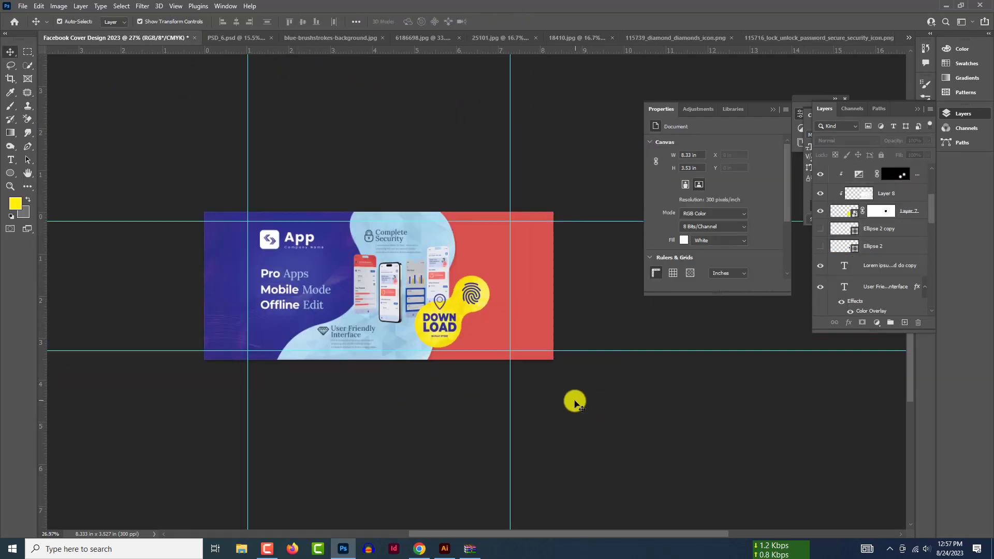
Group the yellow badge shape with its texture and exposure layers, both badge texts and the pin and fingerprint icons.
scroll(456, 299, up, 5)
click(421, 339)
click(832, 209)
click(820, 212)
click(819, 211)
scroll(820, 217, up, 2)
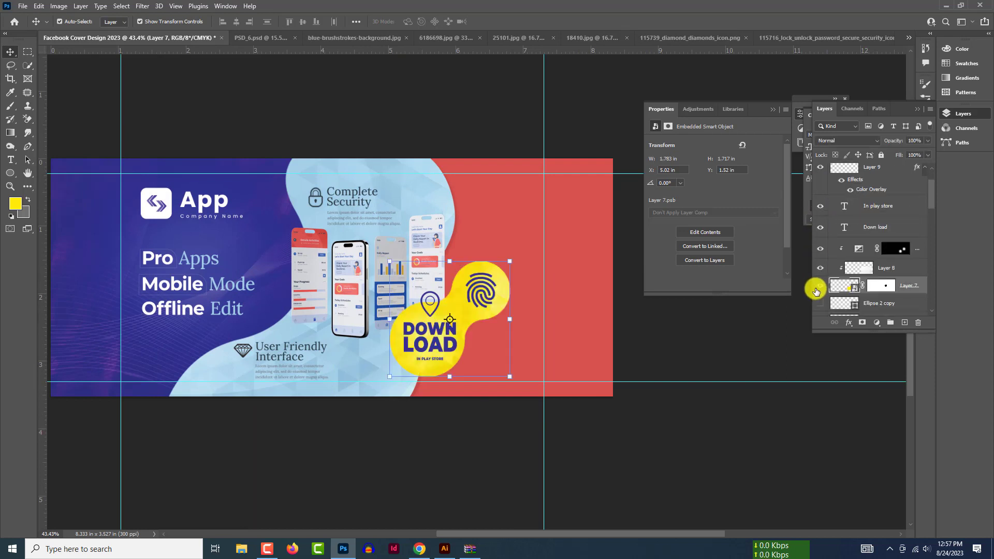
scroll(816, 291, down, 2)
shift+click(847, 212)
scroll(822, 208, up, 3)
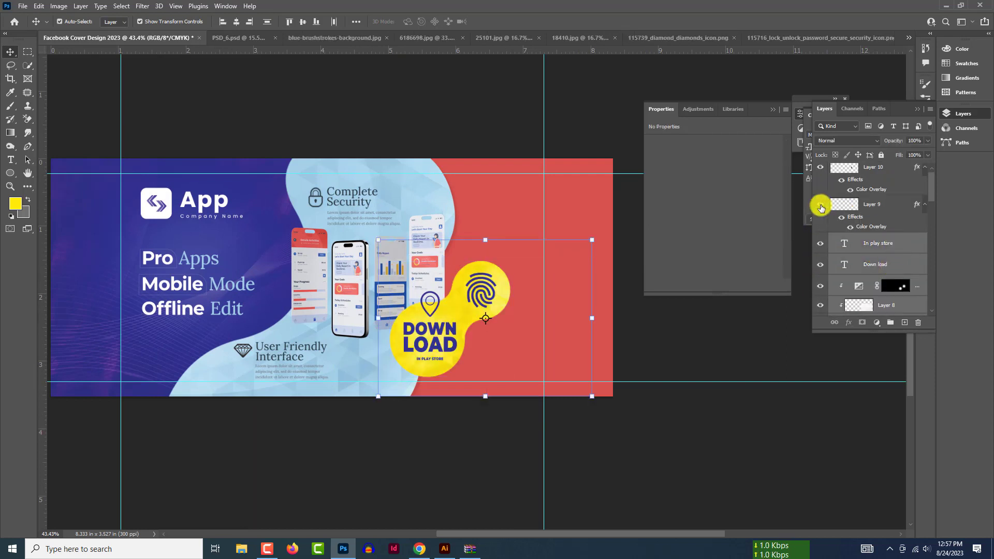
key(ctrl+g)
click(820, 170)
click(821, 170)
Set the Move tool's auto-selection to Group and collapse the new badge group.
drag(430, 339, 461, 233)
key(ctrl+z)
click(60, 22)
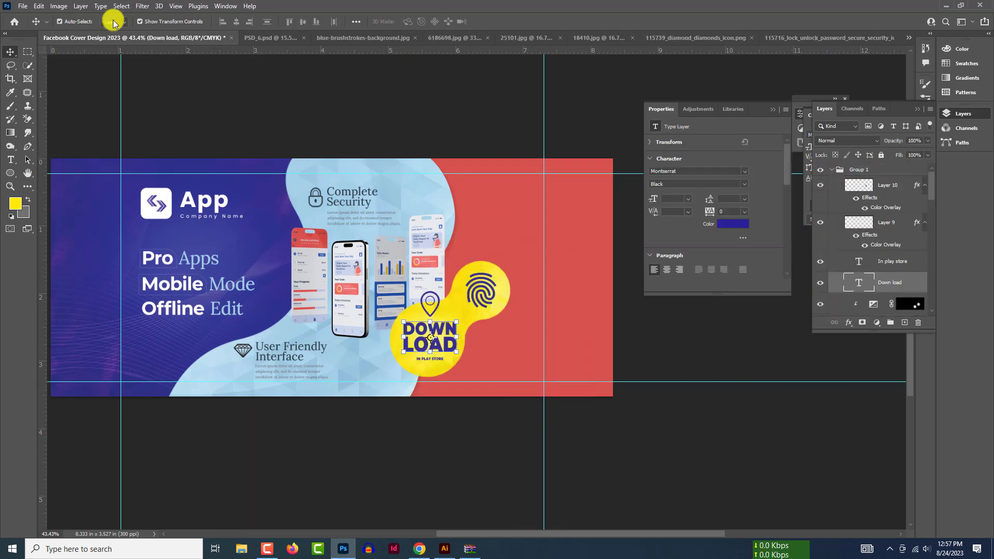
click(832, 170)
Try a smaller version of the badge group placed over the phones near the lower edge of the light-blue shape.
drag(457, 313, 470, 238)
drag(605, 321, 559, 260)
drag(437, 237, 373, 359)
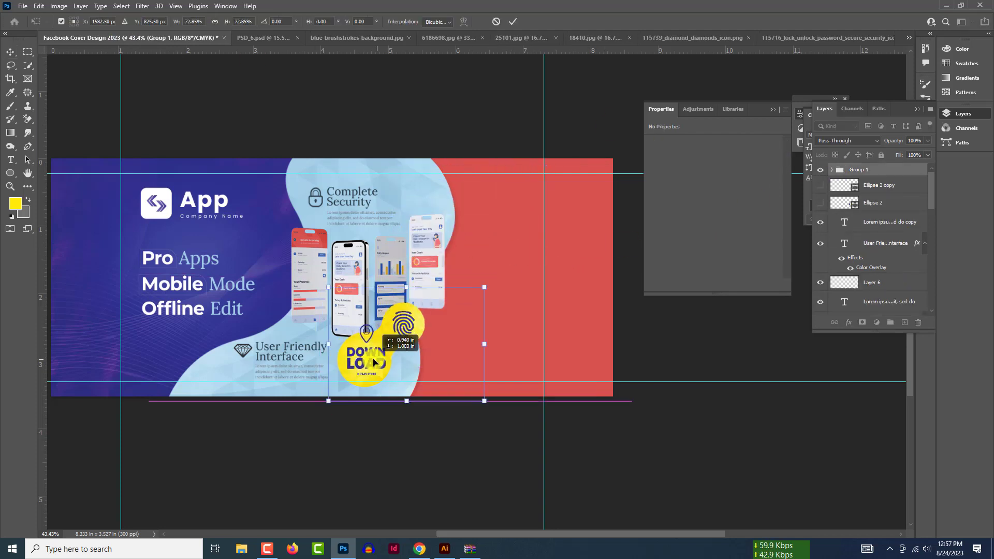
drag(521, 406, 532, 414)
drag(412, 358, 419, 343)
click(654, 313)
scroll(654, 312, down, 1)
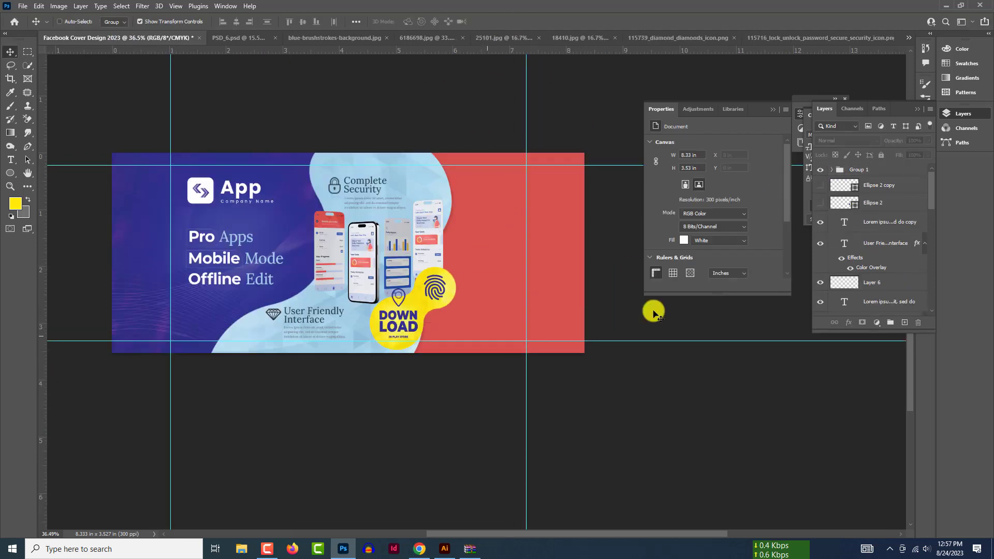
key(ctrl+z)
key(ctrl+z)
Try shifting the badge group and the phone mockups further left over the light-blue shape.
scroll(479, 290, down, 2)
drag(453, 288, 370, 285)
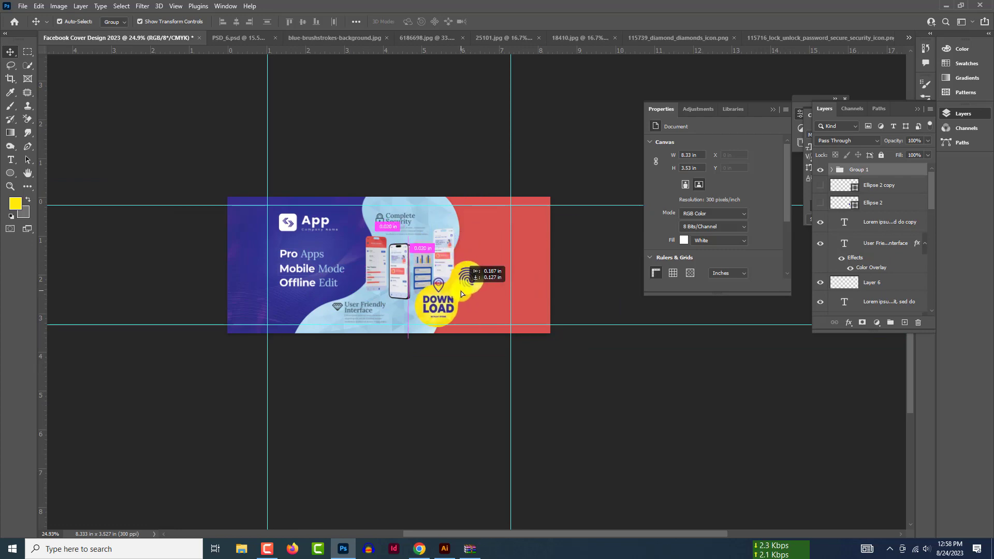
drag(448, 293, 448, 294)
click(465, 355)
scroll(471, 328, up, 3)
drag(427, 195, 418, 195)
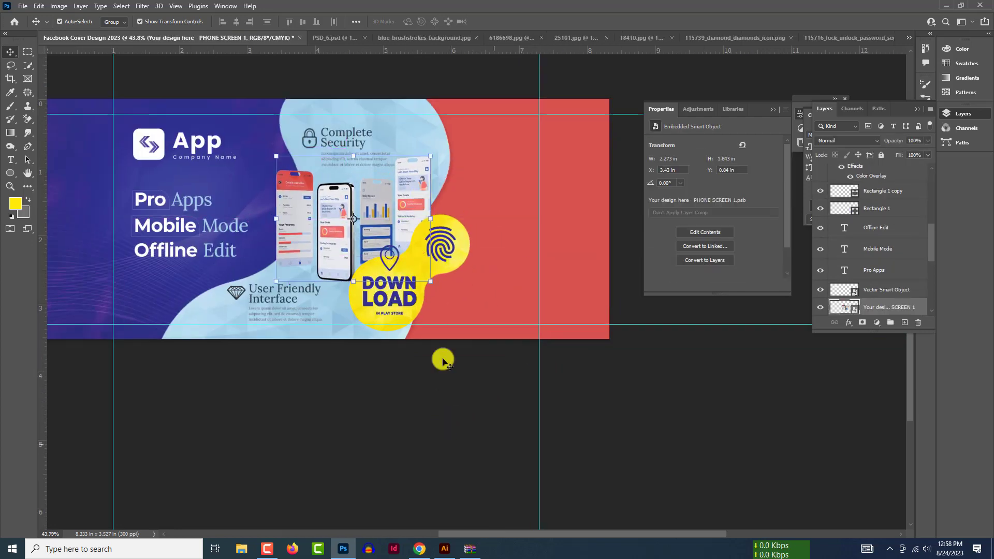
click(451, 435)
scroll(451, 440, down, 2)
scroll(317, 289, up, 3)
Group the three headline lines with their outline rectangles, and enlarge the group slightly beneath the logo.
click(246, 231)
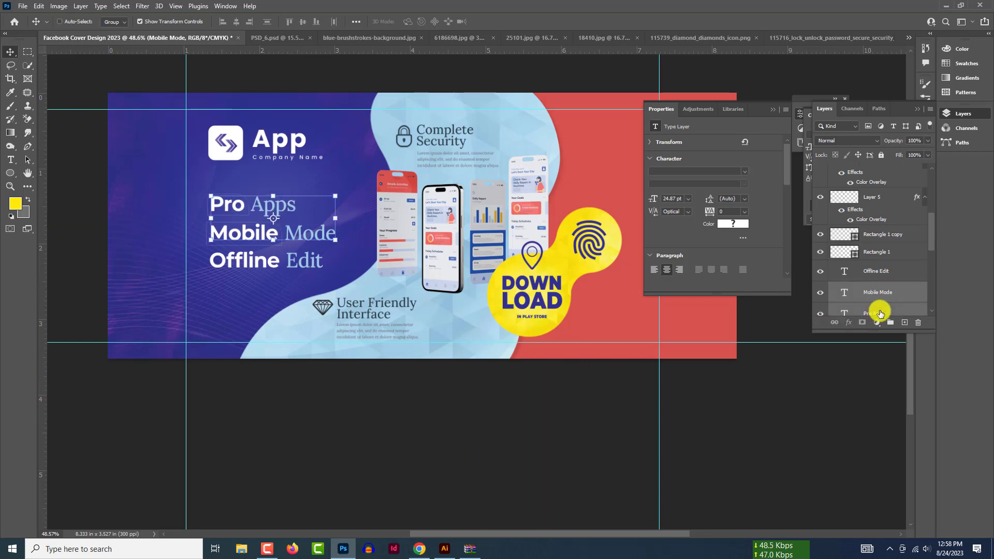
shift+click(893, 275)
shift+click(890, 214)
key(ctrl+g)
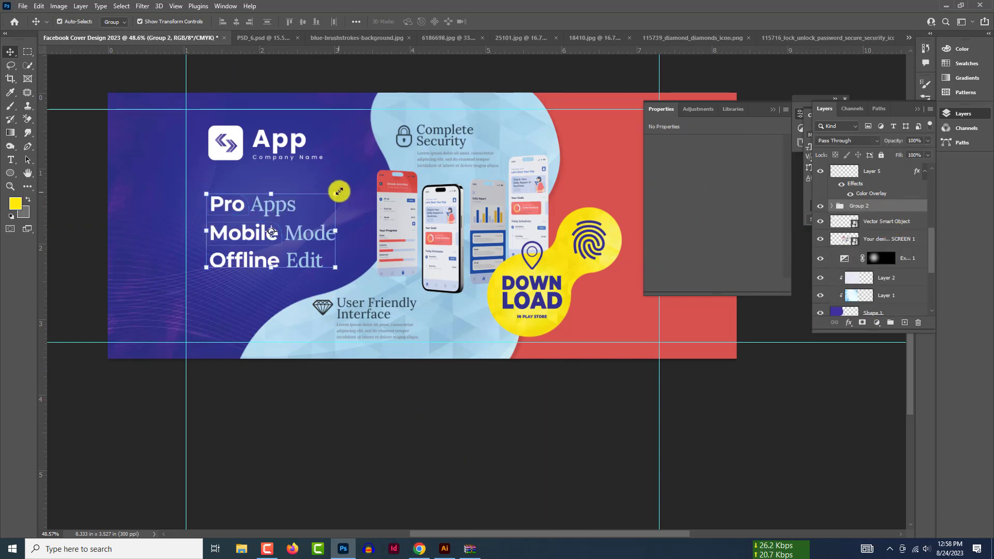
drag(337, 193, 351, 185)
drag(309, 231, 312, 234)
key(Return)
click(344, 76)
scroll(396, 384, down, 2)
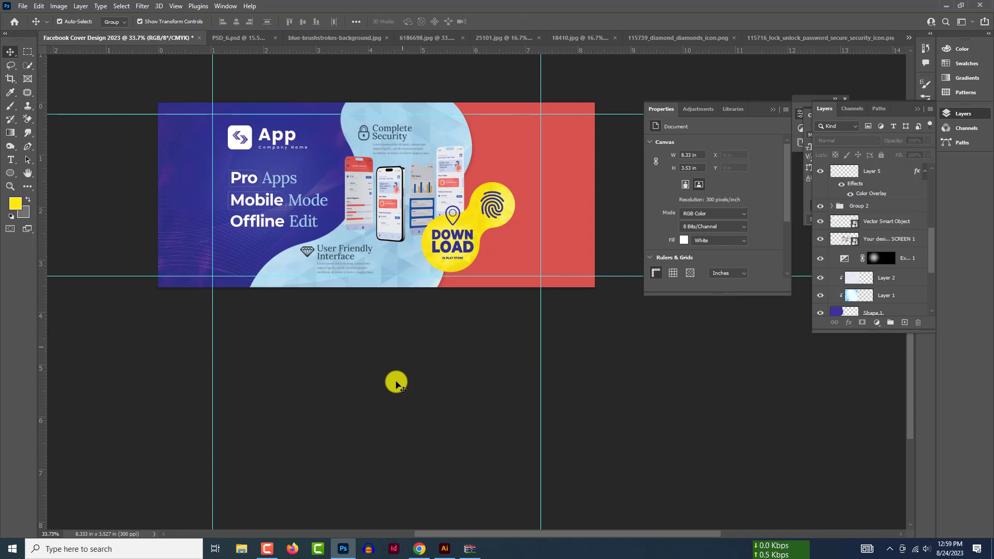
Try moving the badge group left over the lower part of the phones and adjusting the phone mockups' placement.
drag(457, 247, 418, 258)
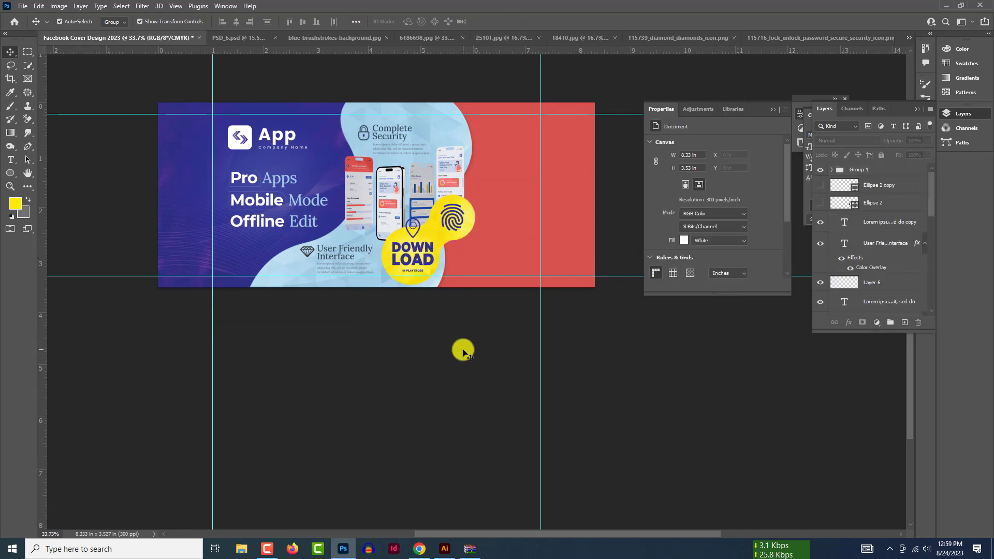
drag(417, 186, 477, 157)
click(384, 131)
key(ctrl+z)
scroll(665, 419, down, 5)
key(ctrl+z)
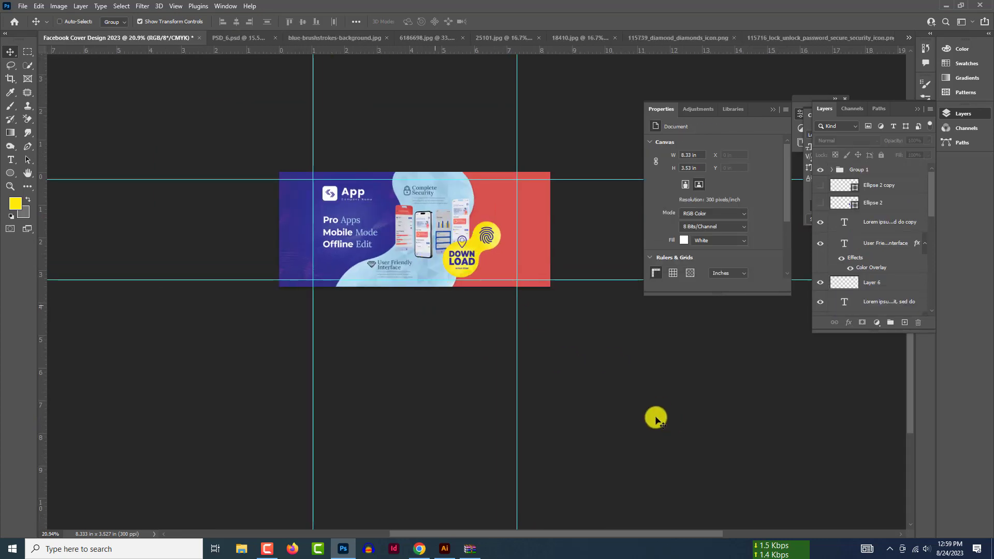
scroll(440, 352, up, 7)
drag(337, 263, 305, 259)
click(497, 381)
scroll(465, 387, down, 4)
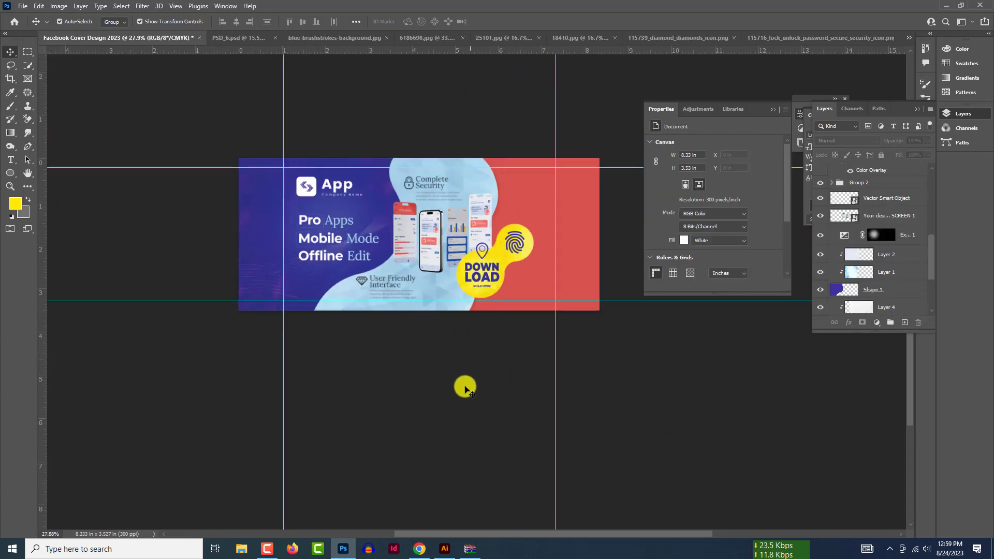
Shrink the download badge group, and shift it and the phone mockups slightly to the left.
click(497, 285)
drag(585, 210, 574, 213)
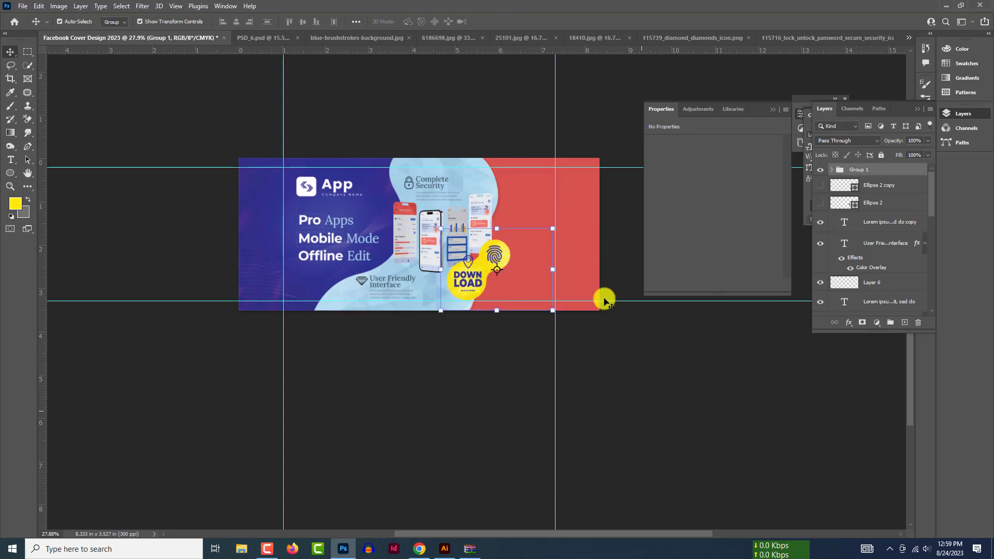
drag(476, 230, 471, 230)
drag(475, 280, 473, 270)
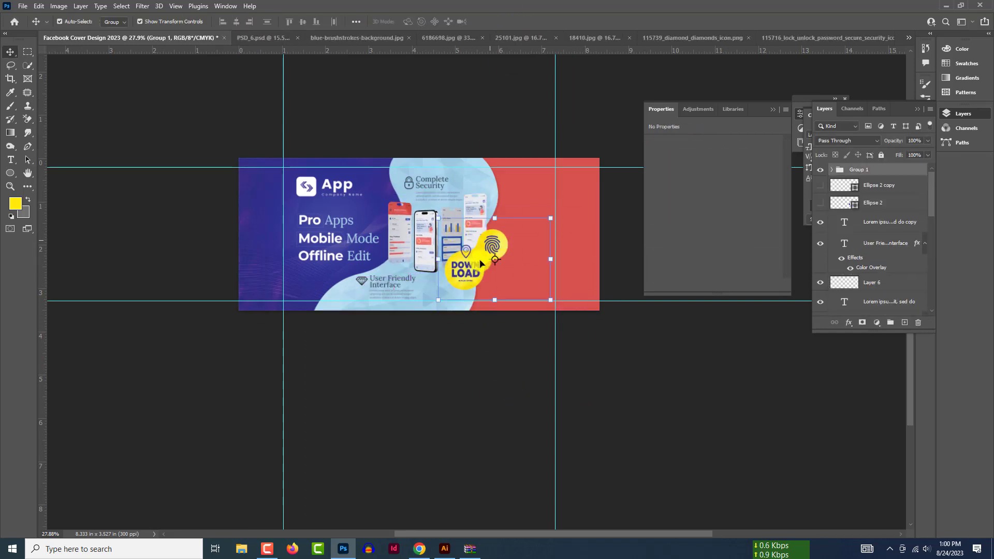
drag(499, 212, 499, 212)
click(513, 21)
click(504, 368)
key(ctrl+z)
Enlarge the phone mockups to about 3 in wide, place them lower, and move the badge group down over the rightmost phones' lower ends.
scroll(505, 380, up, 2)
click(435, 266)
drag(434, 183, 475, 155)
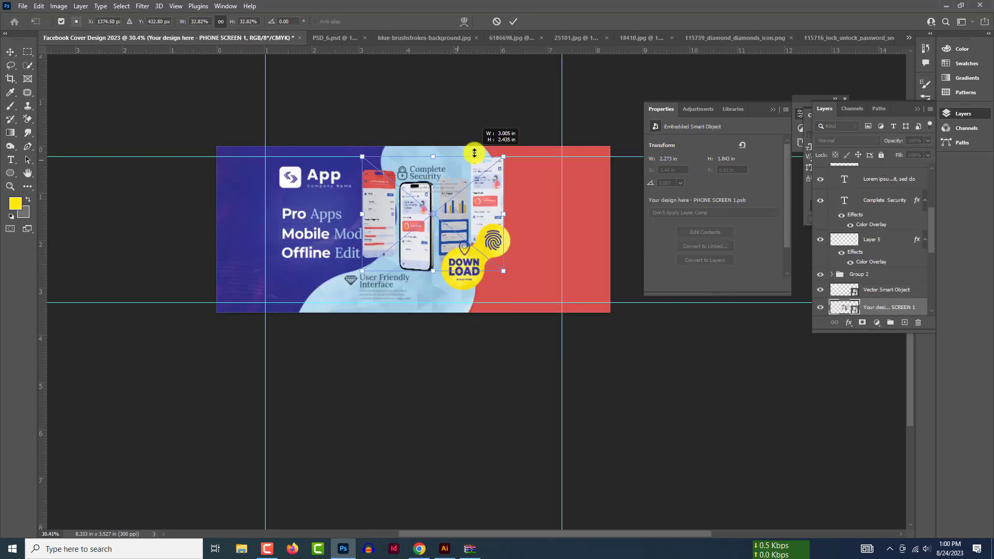
drag(478, 189, 491, 205)
drag(432, 235, 428, 233)
click(461, 360)
drag(470, 268, 476, 286)
Move the lock icon, "Complete Security" heading and its paragraph up together, closer to the upper guide.
click(414, 173)
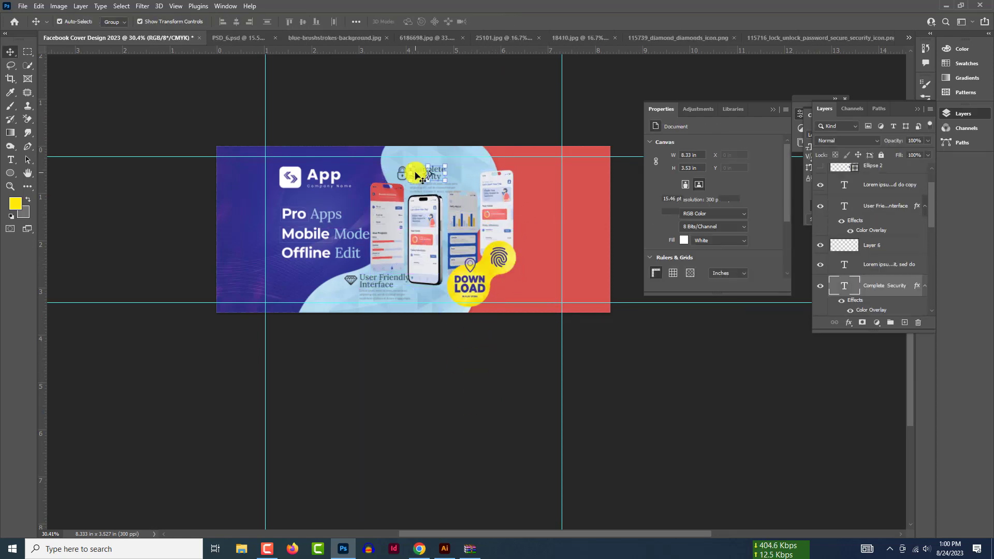
scroll(415, 178, up, 10)
scroll(433, 155, up, 4)
shift+click(374, 167)
shift+click(420, 205)
drag(420, 205, 420, 185)
scroll(421, 191, down, 11)
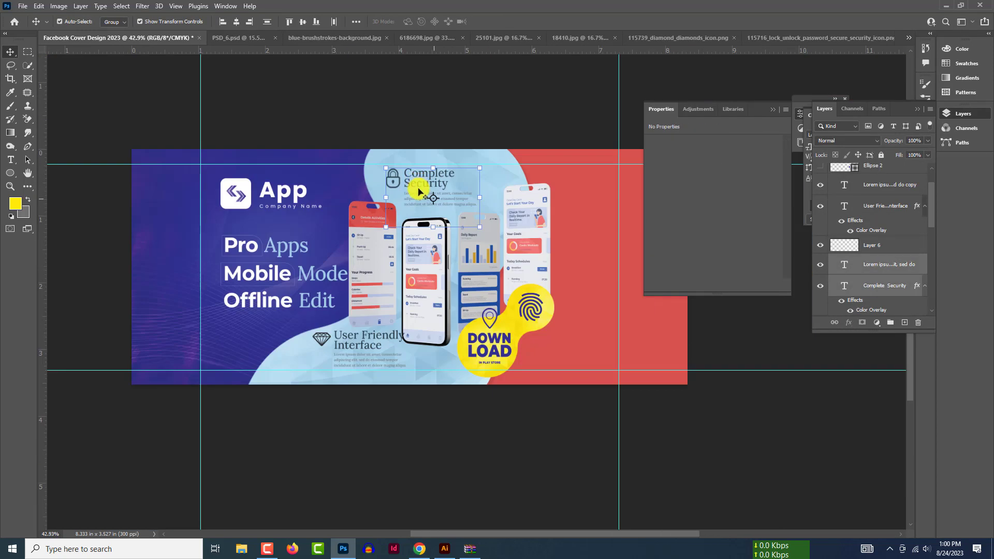
click(494, 447)
Try moving the "User Friendly Interface" heading, its paragraph and the diamond icon to the left, away from the phones.
click(381, 354)
scroll(379, 357, up, 8)
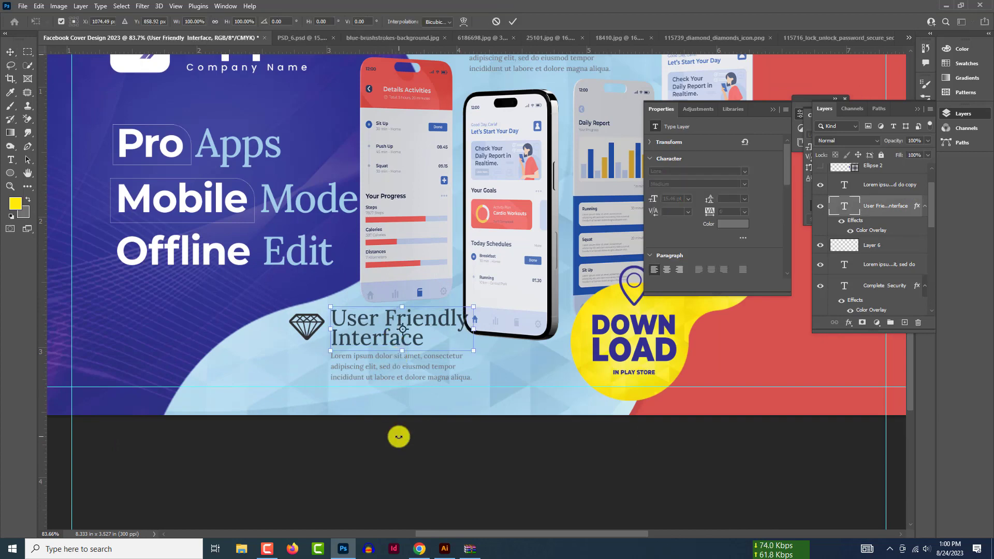
scroll(370, 352, up, 5)
click(353, 439)
click(354, 386)
shift+click(342, 334)
shift+click(279, 309)
drag(357, 311, 303, 316)
scroll(324, 331, down, 5)
Try shifting the "Complete Security" caption, its lock icon and the neighbouring phone layout slightly to the right.
scroll(328, 362, down, 5)
click(448, 498)
scroll(383, 417, up, 4)
drag(205, 316, 224, 315)
scroll(300, 365, down, 3)
drag(393, 123, 413, 120)
drag(347, 115, 357, 115)
key(ctrl+z)
scroll(320, 329, up, 3)
drag(320, 327, 328, 327)
scroll(326, 329, down, 3)
scroll(324, 130, up, 3)
drag(361, 107, 390, 105)
drag(456, 105, 463, 106)
scroll(322, 476, down, 2)
Try rearranging the "User Friendly Interface" heading and paragraph so the paragraph starts further left, below the diamond icon.
drag(227, 350, 235, 353)
click(343, 346)
drag(248, 398, 239, 398)
drag(224, 356, 217, 356)
drag(293, 351, 291, 356)
click(216, 355)
Try nudging the diamond icon closer to its heading and fine-tuning the spacing around the phones.
key(ctrl+t)
scroll(215, 355, up, 4)
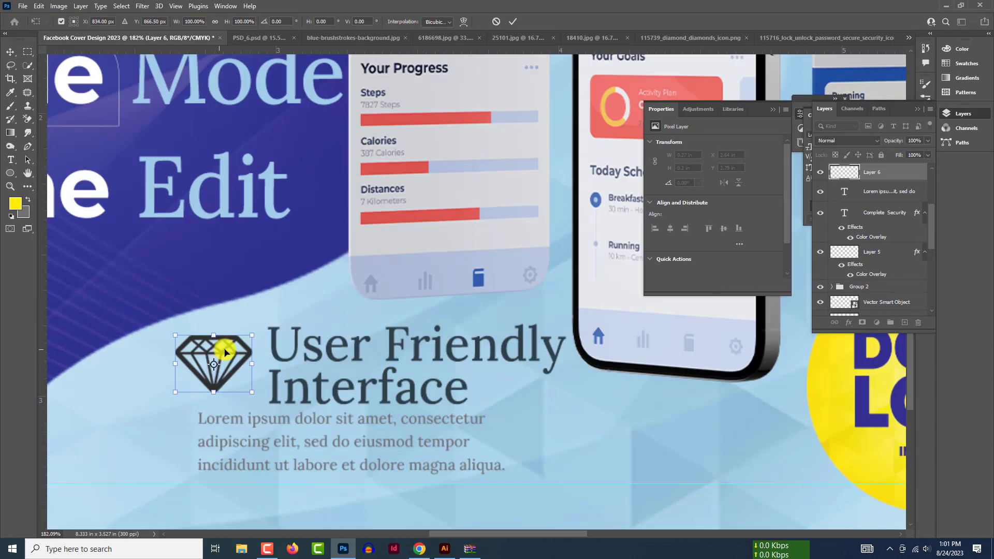
drag(225, 352, 238, 352)
key(Return)
click(296, 312)
scroll(342, 310, down, 6)
scroll(425, 292, up, 2)
drag(429, 291, 439, 293)
scroll(472, 288, down, 3)
click(518, 450)
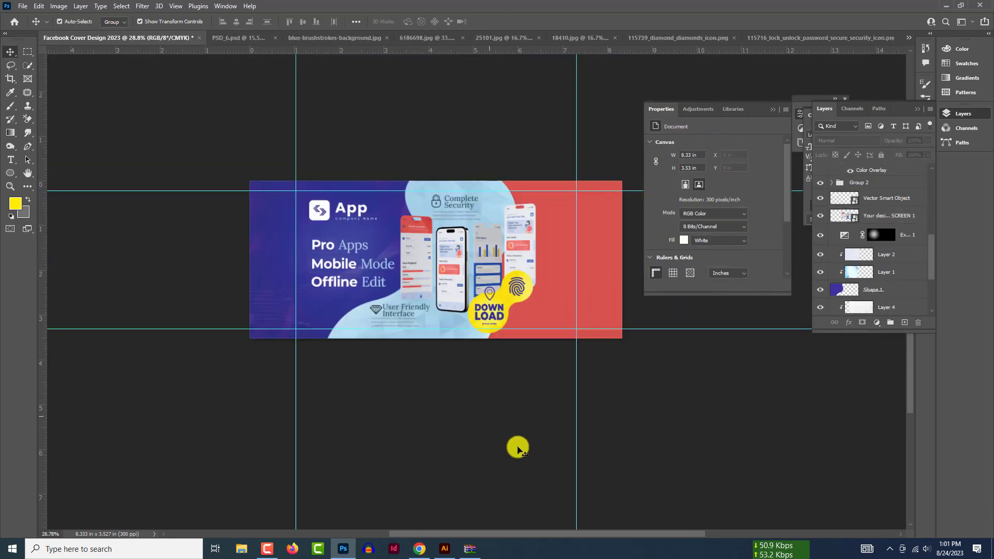
Undo the recent shifts of the captions, icons, phone mockups and badge.
key(ctrl+z)
key(ctrl+z)
key(ctrl+z)
key(ctrl+z)
key(ctrl+z)
key(ctrl+z)
key(ctrl+shift+z)
key(ctrl+shift+z)
key(ctrl+shift+z)
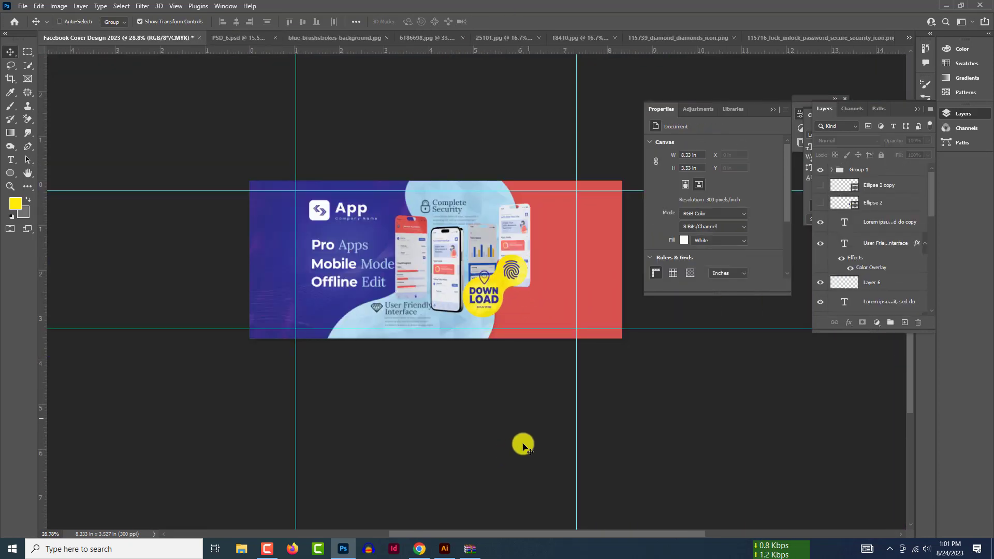
key(ctrl+z)
key(ctrl+z)
key(ctrl+z)
Shrink the phone mockups within the light blue wavy shape.
click(444, 272)
key(ctrl+t)
click(374, 373)
Move the headline group about 0.2 in to the left and line the App logo up above it, near the left guide.
scroll(326, 251, up, 3)
drag(355, 269, 344, 268)
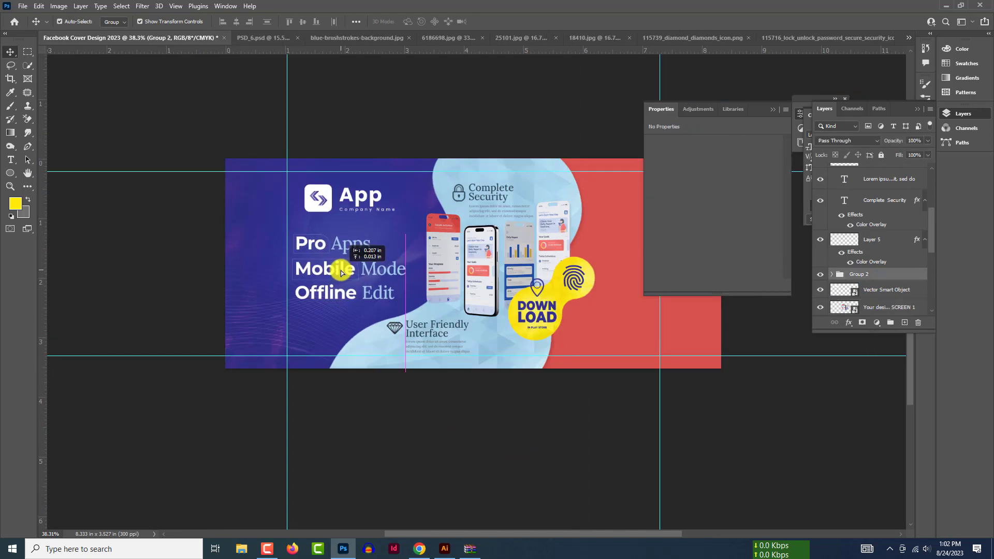
click(383, 305)
scroll(477, 293, down, 3)
click(384, 322)
drag(328, 205, 581, 229)
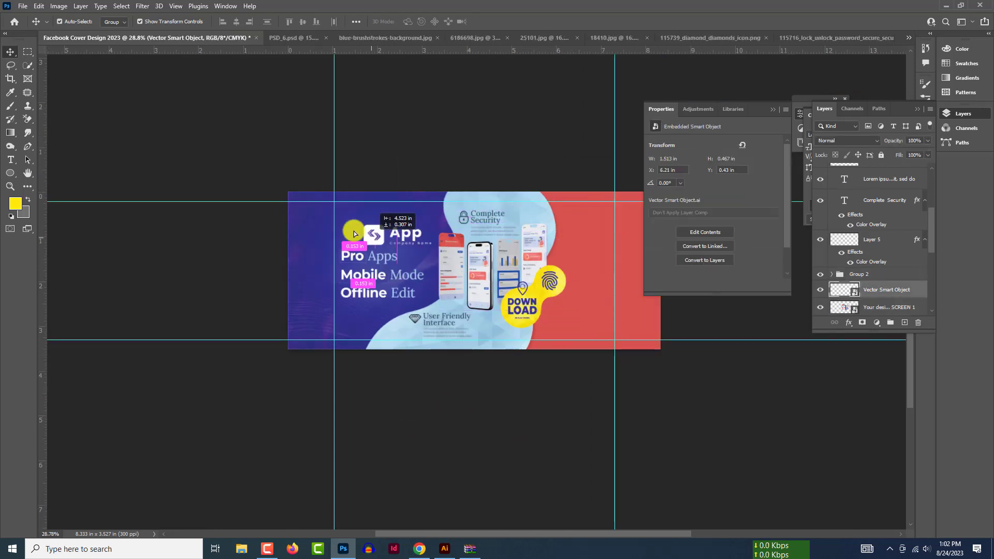
drag(354, 234, 330, 219)
click(395, 458)
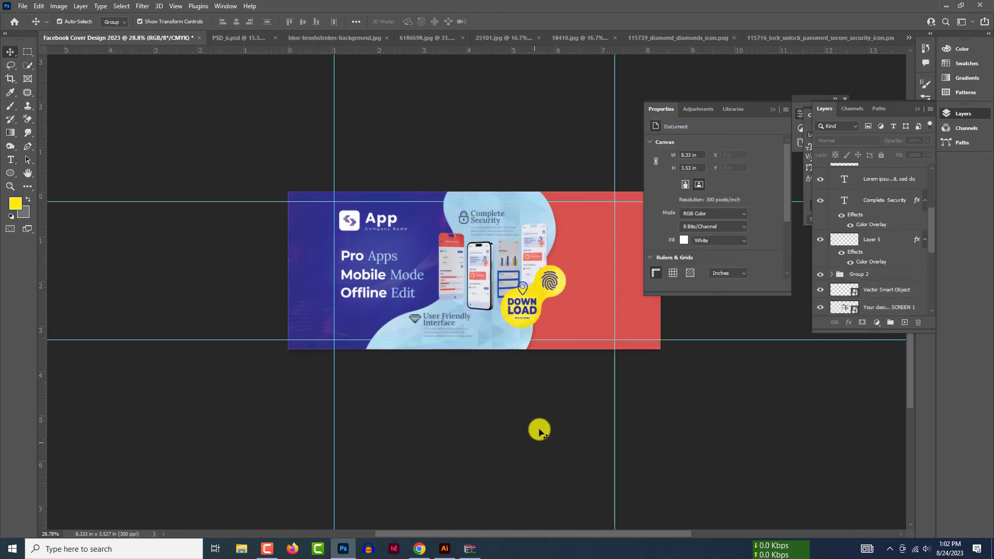
Close the icon image documents and bring the texture image into the cover, clipped to the red background fill.
click(580, 311)
click(694, 39)
click(725, 39)
click(750, 39)
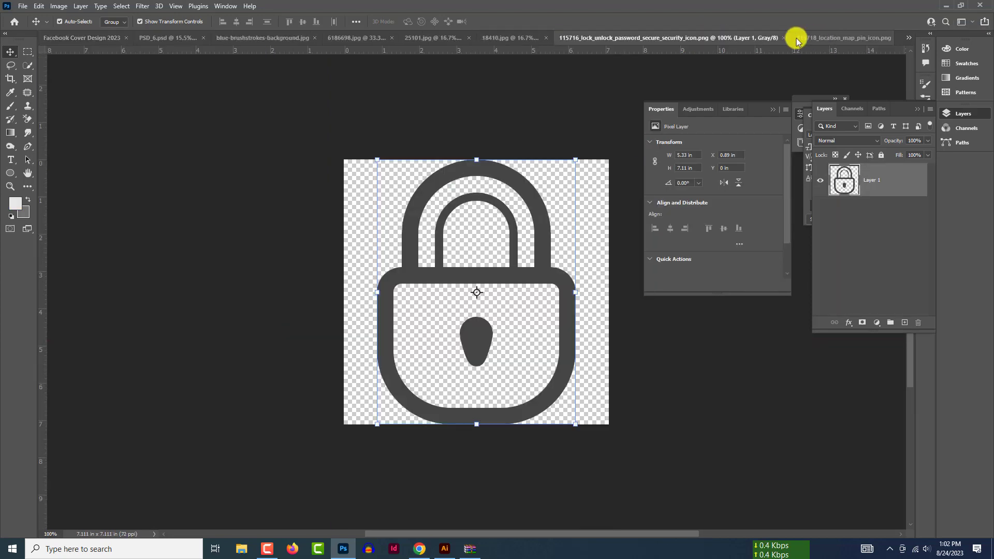
click(796, 39)
click(792, 38)
click(804, 38)
click(813, 39)
click(831, 39)
drag(831, 38, 553, 178)
Set the texture layer's blend mode to Divide and scale it to about 6.36 × 4.24 in over the cover's right part.
click(855, 140)
key(Down)
key(Down)
key(Down)
key(Down)
key(Down)
key(Down)
key(Down)
key(Down)
key(Down)
key(Down)
key(Down)
key(Down)
key(Down)
key(Down)
key(Down)
key(Down)
key(Down)
key(Down)
key(Down)
key(Down)
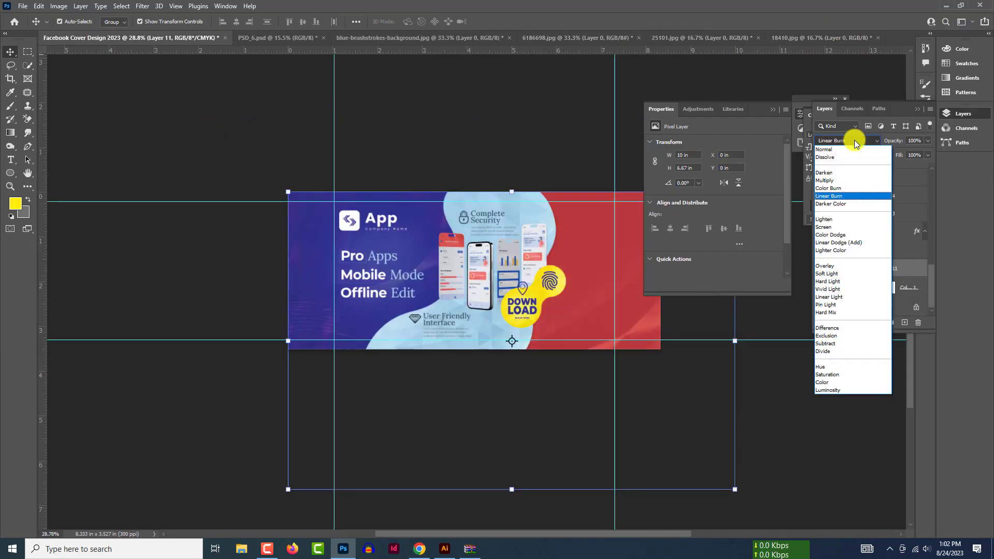
click(848, 351)
drag(735, 489, 572, 381)
drag(368, 373, 508, 353)
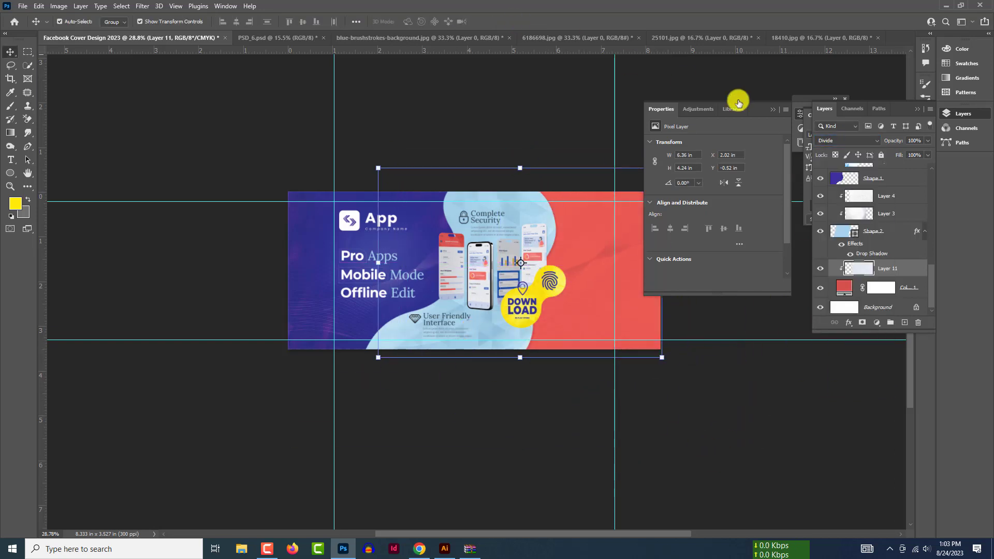
Try other blend modes on the texture layer above the red background fill.
click(843, 139)
key(Up)
key(Up)
key(Up)
key(Up)
key(Up)
key(Up)
key(Up)
key(Up)
key(Up)
key(Up)
key(Up)
key(Up)
key(Up)
key(Up)
key(Down)
key(Down)
key(Down)
click(792, 359)
Try an orange colour (f9a83f) for the red background fill and undo it.
double_click(843, 288)
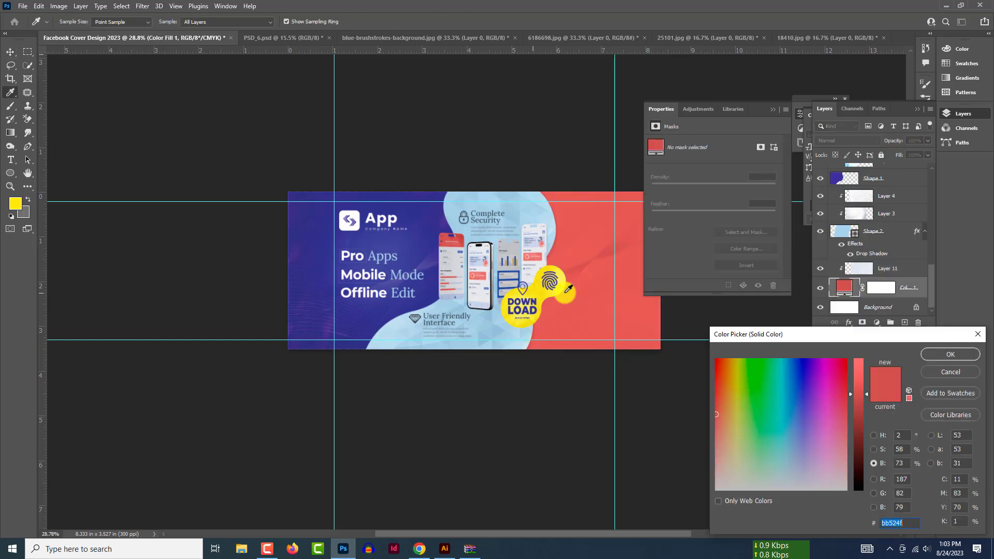
click(568, 289)
click(729, 388)
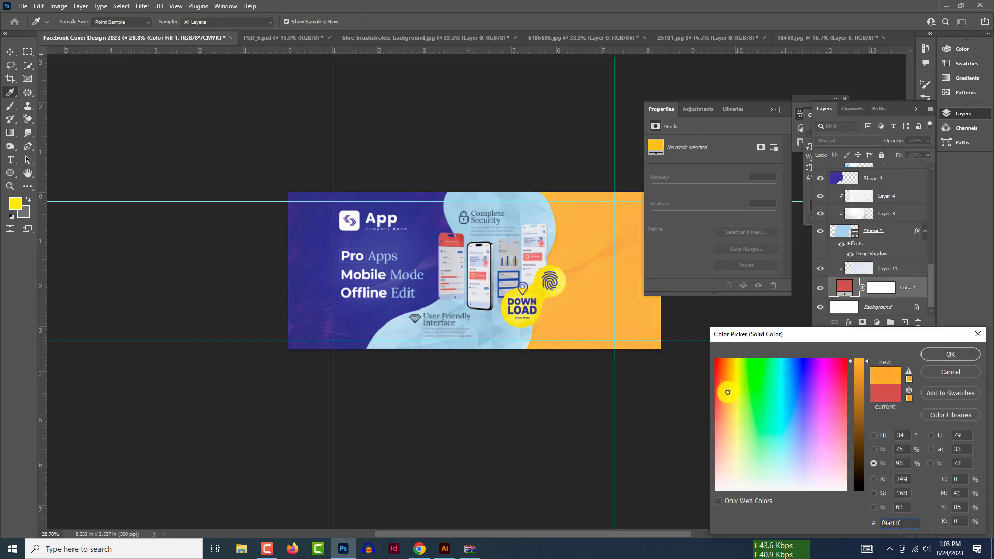
click(951, 355)
scroll(542, 438, down, 1)
key(ctrl+z)
Try yellowish tones and colours sampled from the design, such as indigo 231f9a, for the background fill.
double_click(844, 288)
mouse_move(858, 396)
mouse_down()
mouse_move(859, 355)
mouse_move(859, 382)
mouse_up()
mouse_move(721, 391)
mouse_down()
mouse_move(708, 391)
mouse_move(730, 368)
mouse_up()
click(451, 317)
click(399, 306)
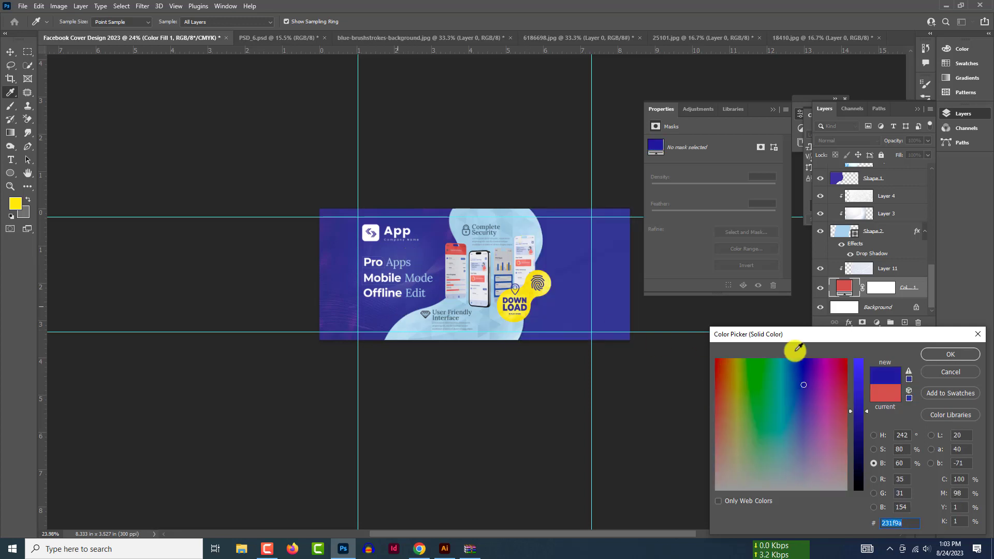
click(941, 369)
Try further background fill colours, including ochre bb882f and a colour sampled from the artwork.
double_click(844, 284)
click(726, 402)
mouse_move(727, 402)
mouse_down()
mouse_move(730, 366)
mouse_move(715, 361)
mouse_move(730, 437)
mouse_move(771, 478)
mouse_move(814, 467)
mouse_move(828, 419)
mouse_up()
click(948, 372)
double_click(846, 290)
click(730, 392)
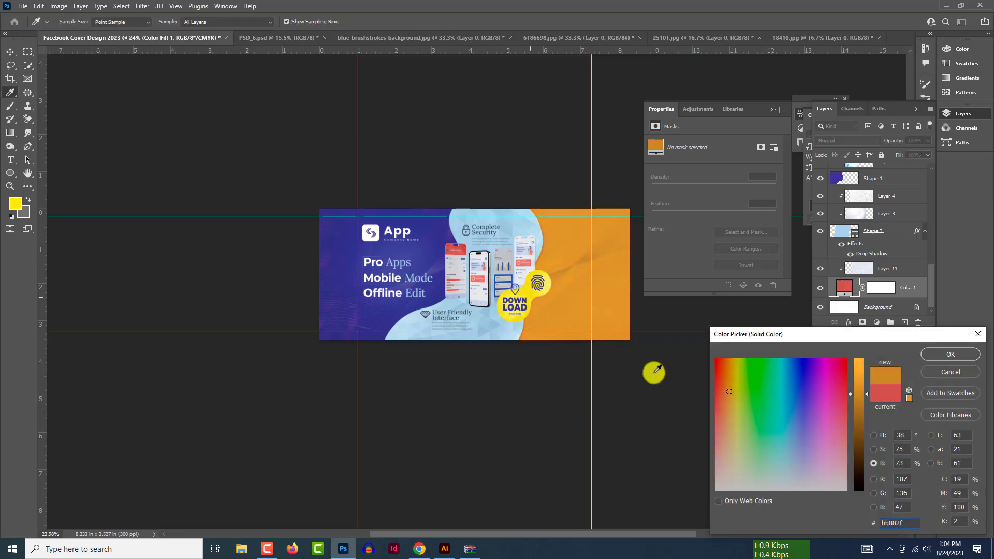
click(485, 330)
click(949, 372)
Change the background fill from red to a bright yellow-orange.
double_click(845, 286)
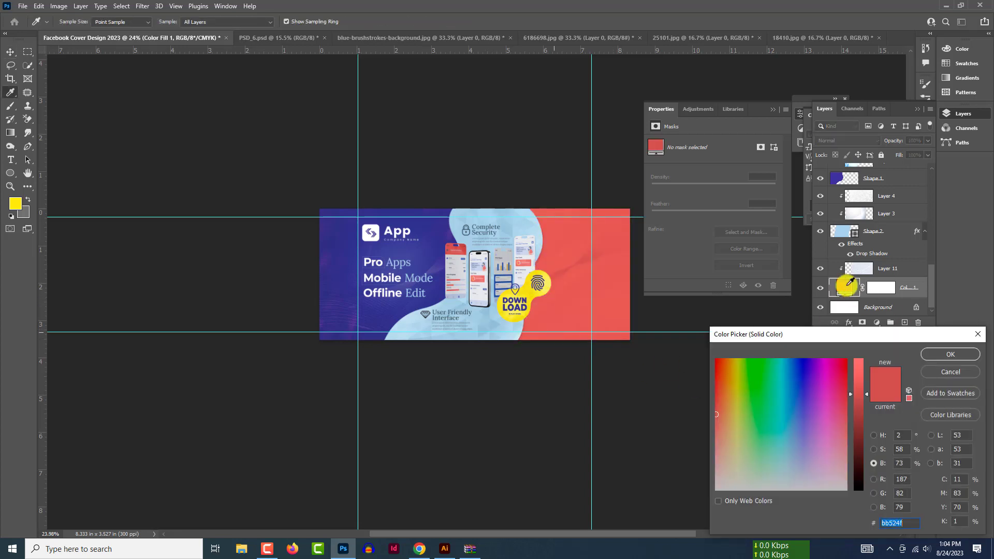
click(730, 386)
click(731, 363)
drag(859, 388, 859, 371)
click(950, 354)
Set the blend mode of the texture layer above the background fill to Linear Burn.
click(887, 268)
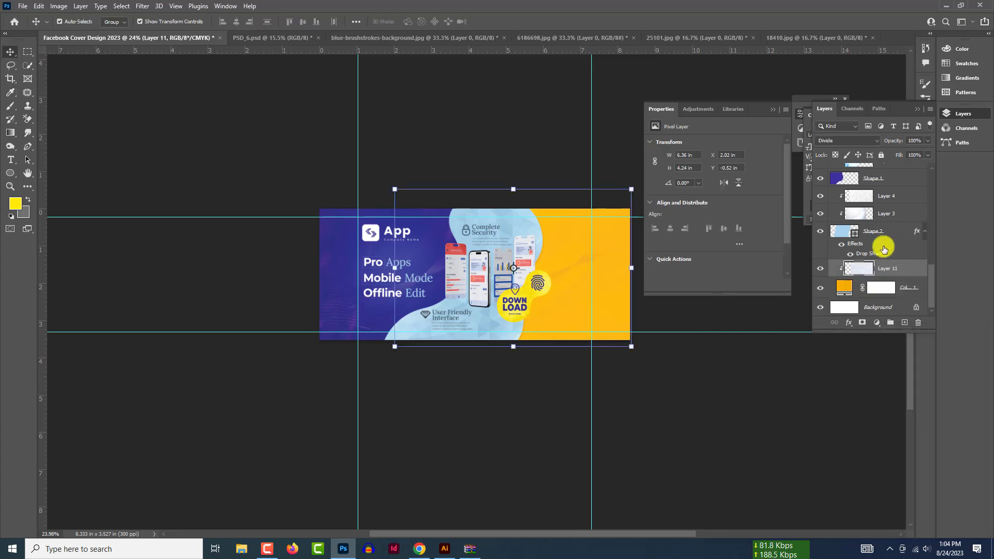
click(852, 140)
click(846, 196)
Change the background fill colour to bright blue 1aa5e6.
double_click(845, 288)
click(787, 371)
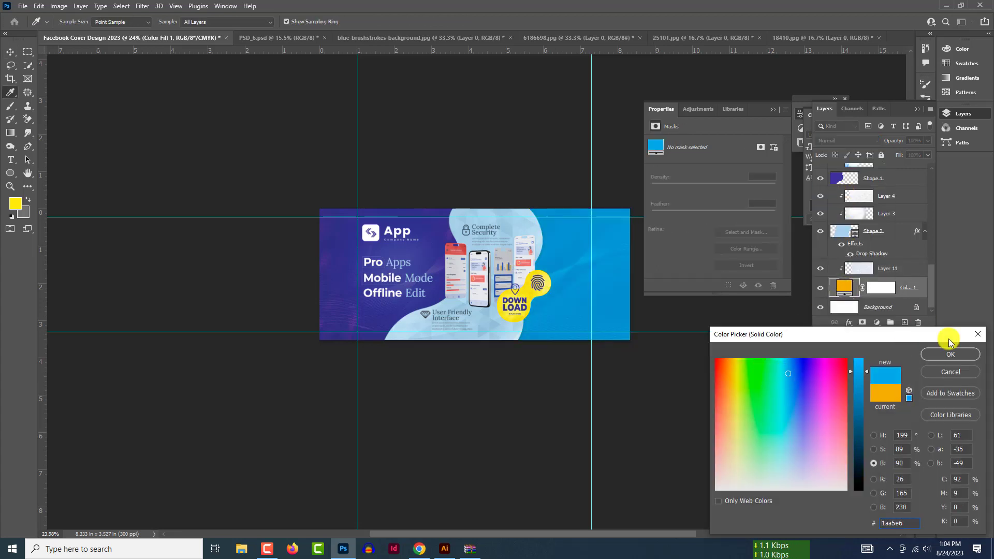
click(949, 354)
click(482, 398)
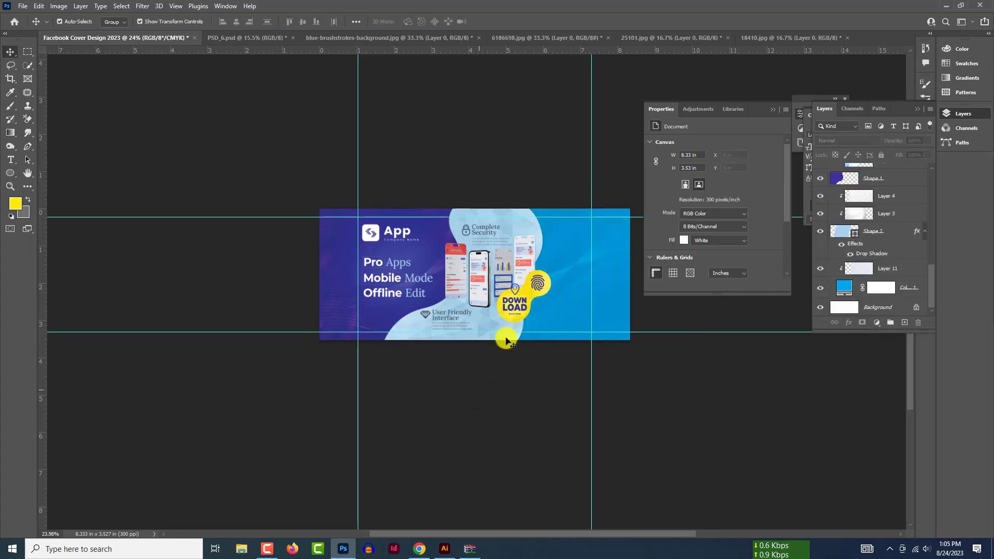
Enlarge the yellow download badge group slightly and adjust its position over the phones' lower ends.
click(518, 309)
drag(549, 259, 551, 252)
drag(535, 293, 536, 294)
key(Return)
click(476, 435)
click(419, 550)
click(419, 550)
scroll(419, 280, down, 5)
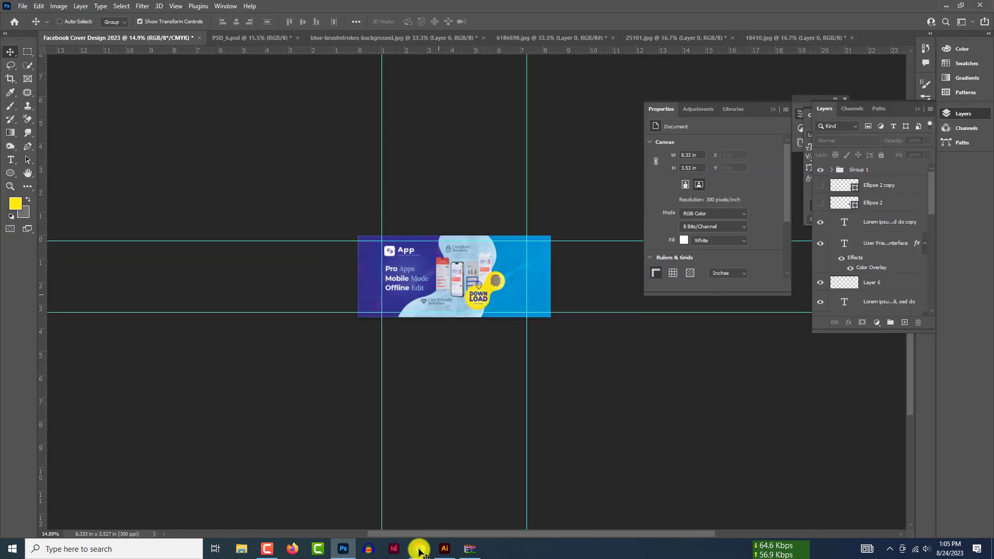
key(ctrl+semicolon)
scroll(457, 259, up, 8)
scroll(485, 314, up, 1)
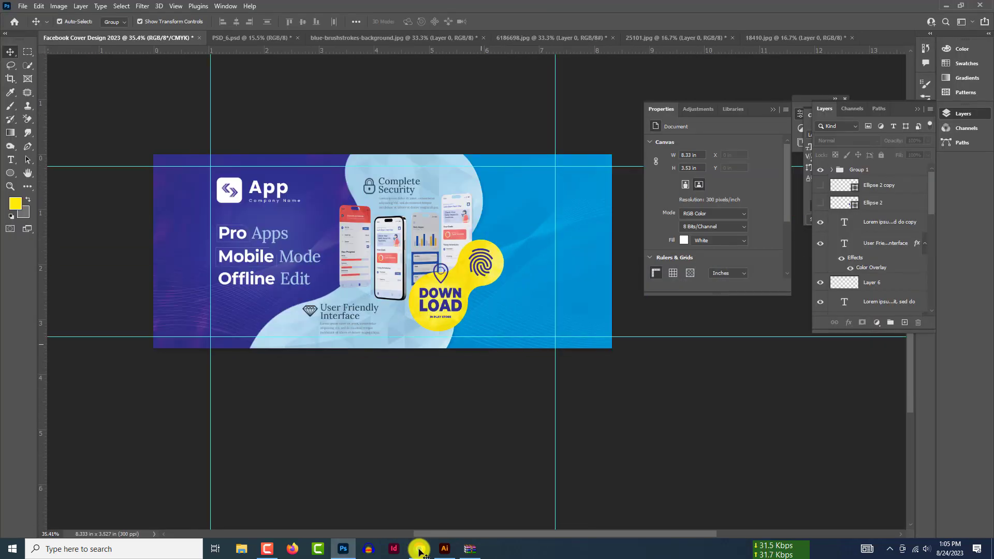
scroll(417, 515, down, 3)
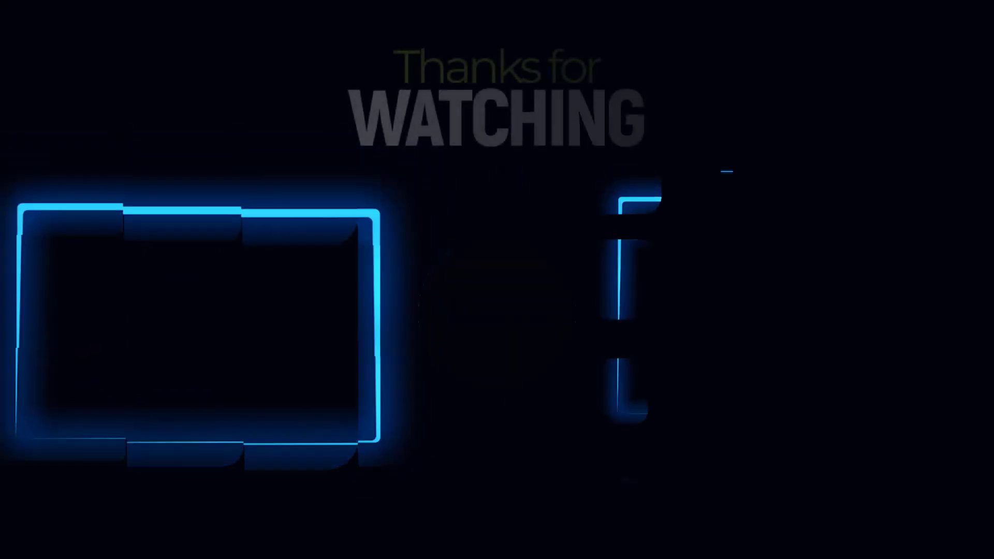